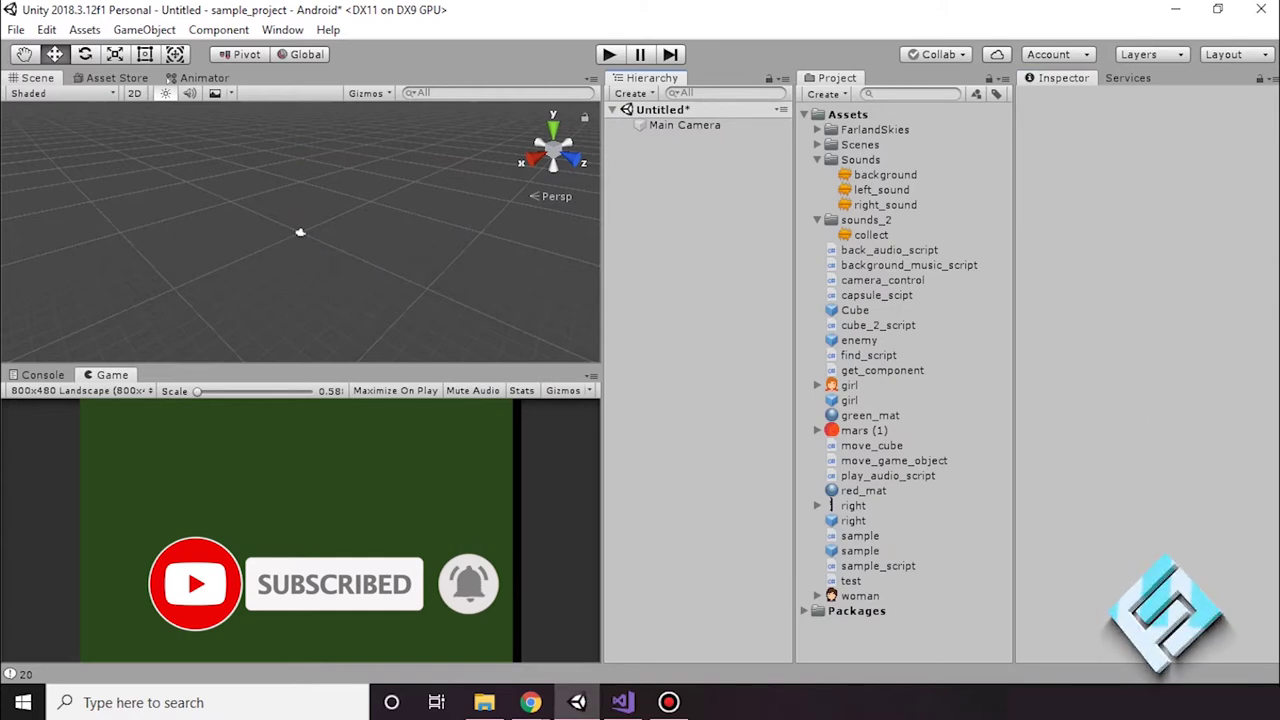
# Inspect the Main Camera's Culling Mask layer list
pyautogui.click(300, 232)
pyautogui.click(1208, 258)
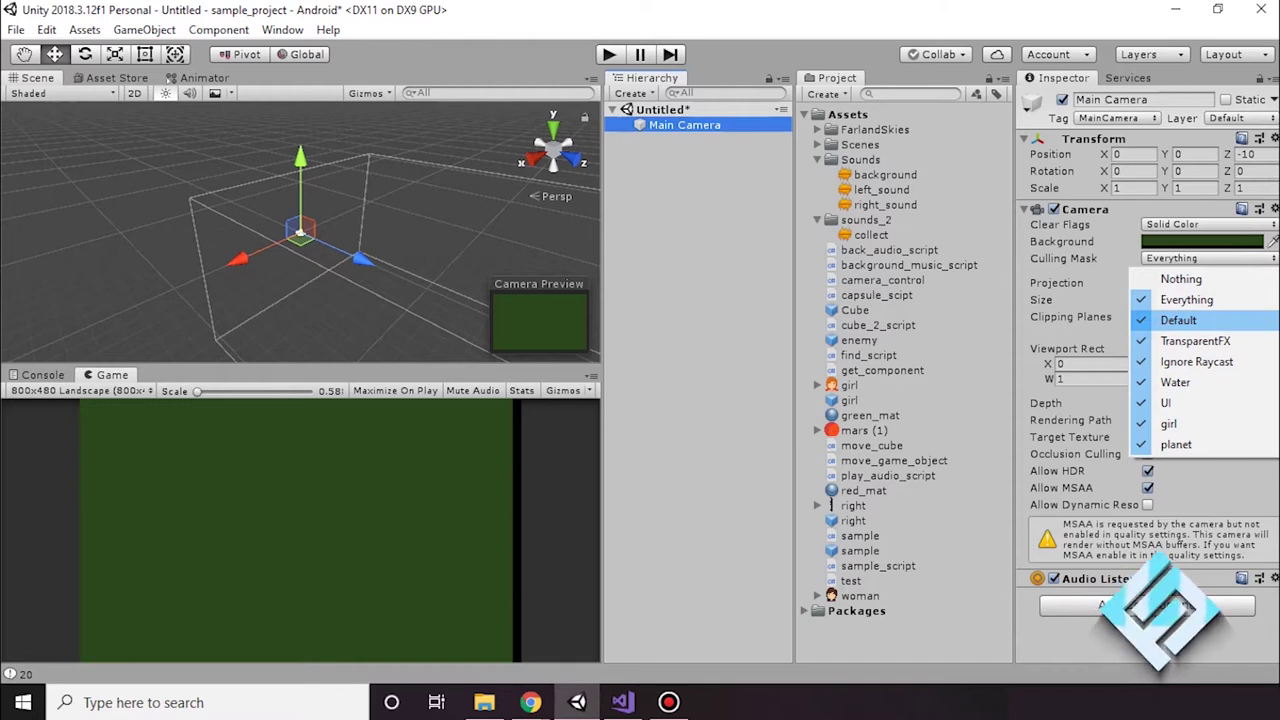
pyautogui.click(700, 200)
# Add a Cube to the scene and drag it forward to Position Z 1.33
pyautogui.rightClick(705, 192)
pyautogui.rightClick(655, 190)
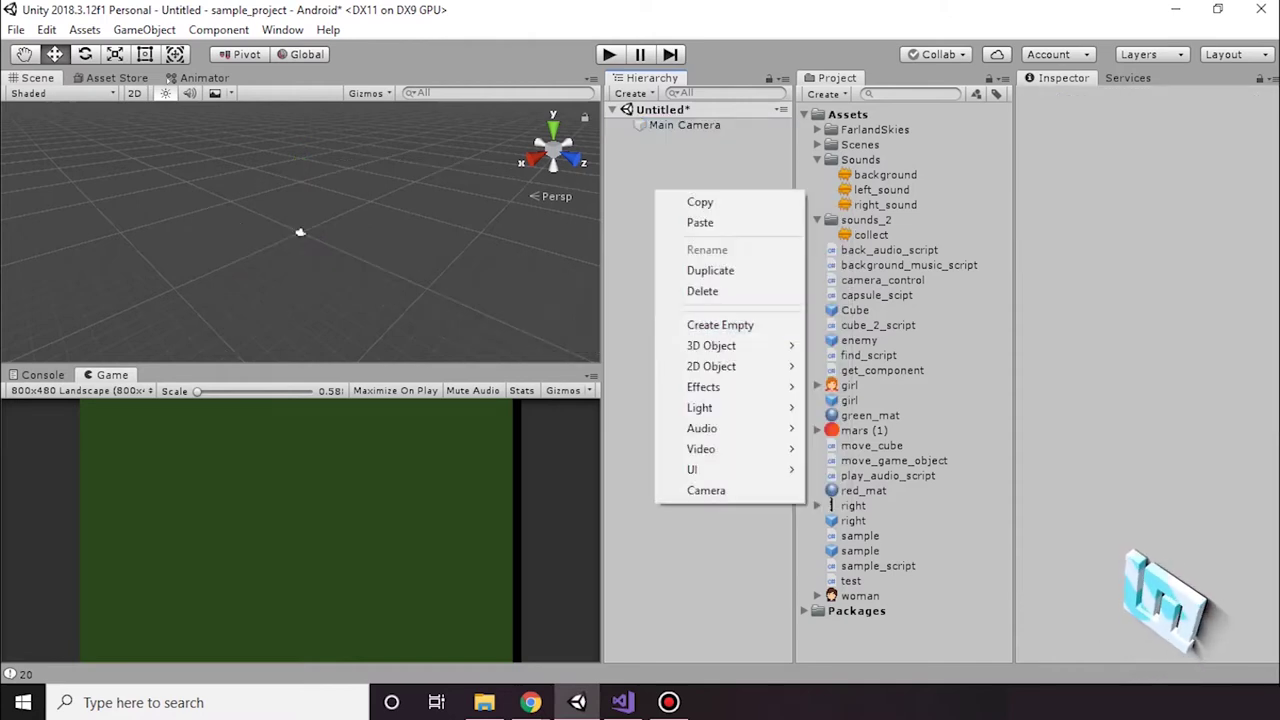
pyautogui.moveTo(711, 345)
pyautogui.click(830, 342)
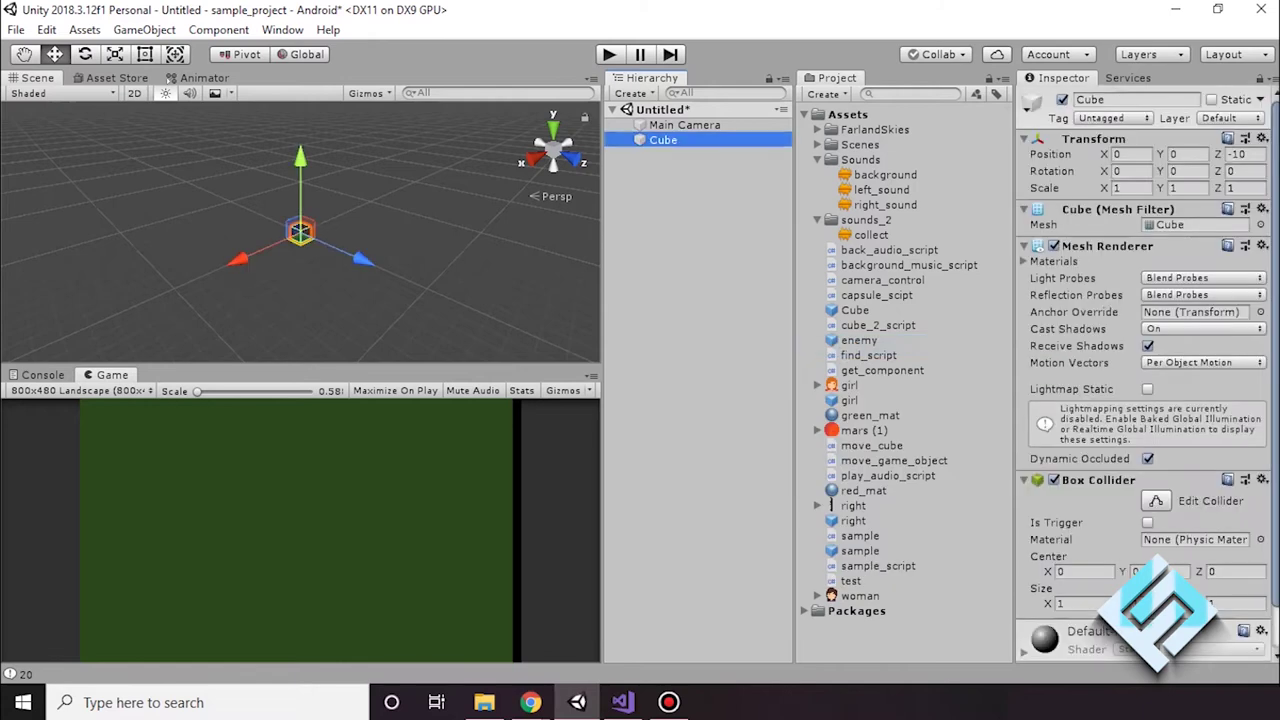
pyautogui.moveTo(362, 260); pyautogui.dragTo(518, 328)
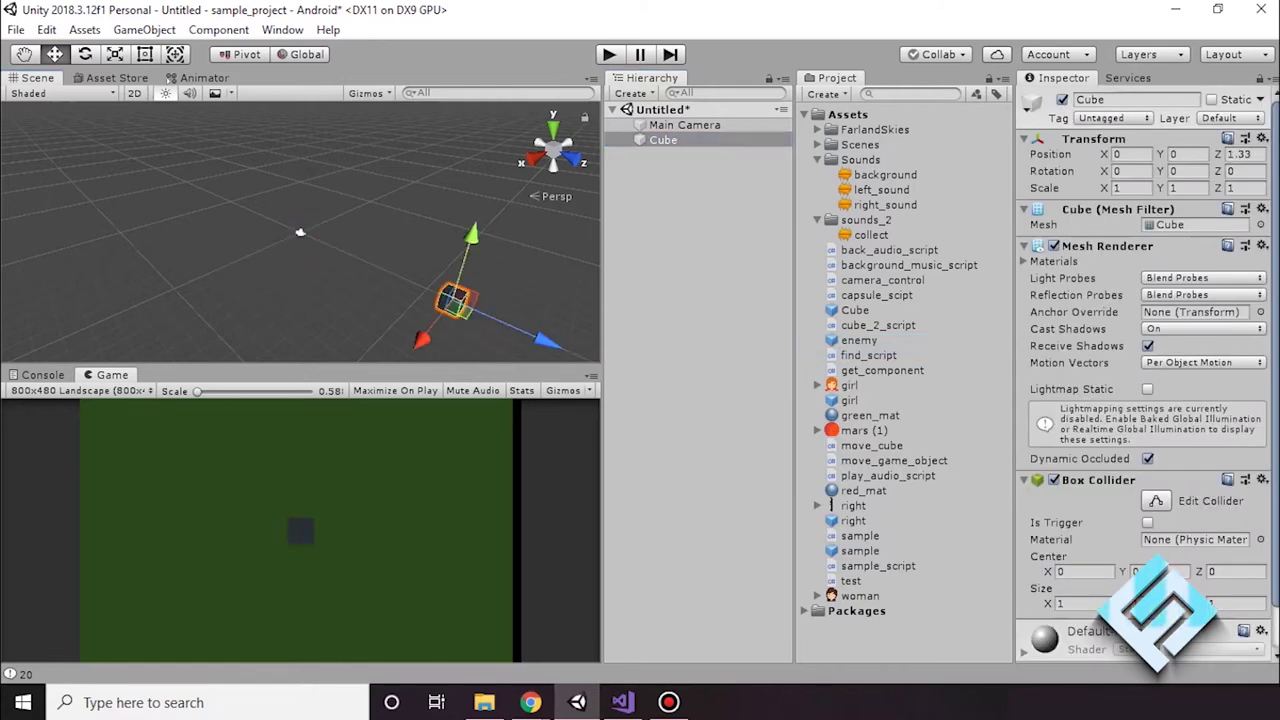
pyautogui.click(663, 140)
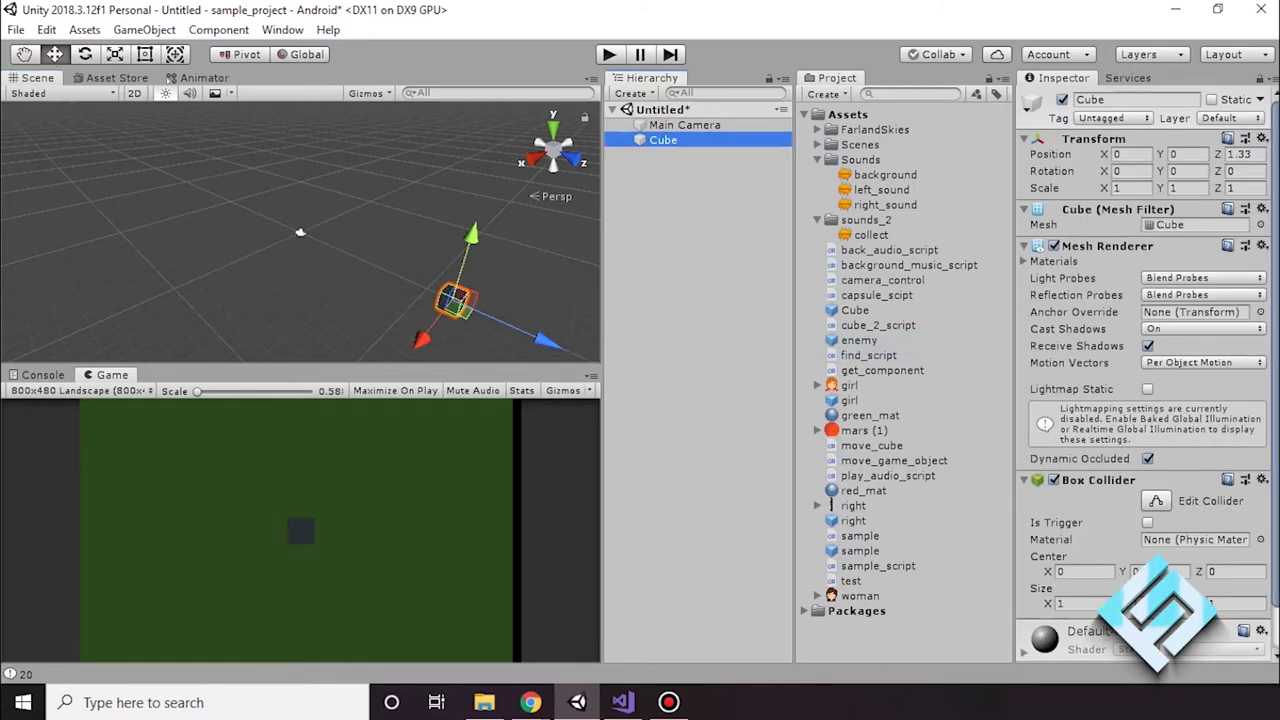
pyautogui.click(1218, 118)
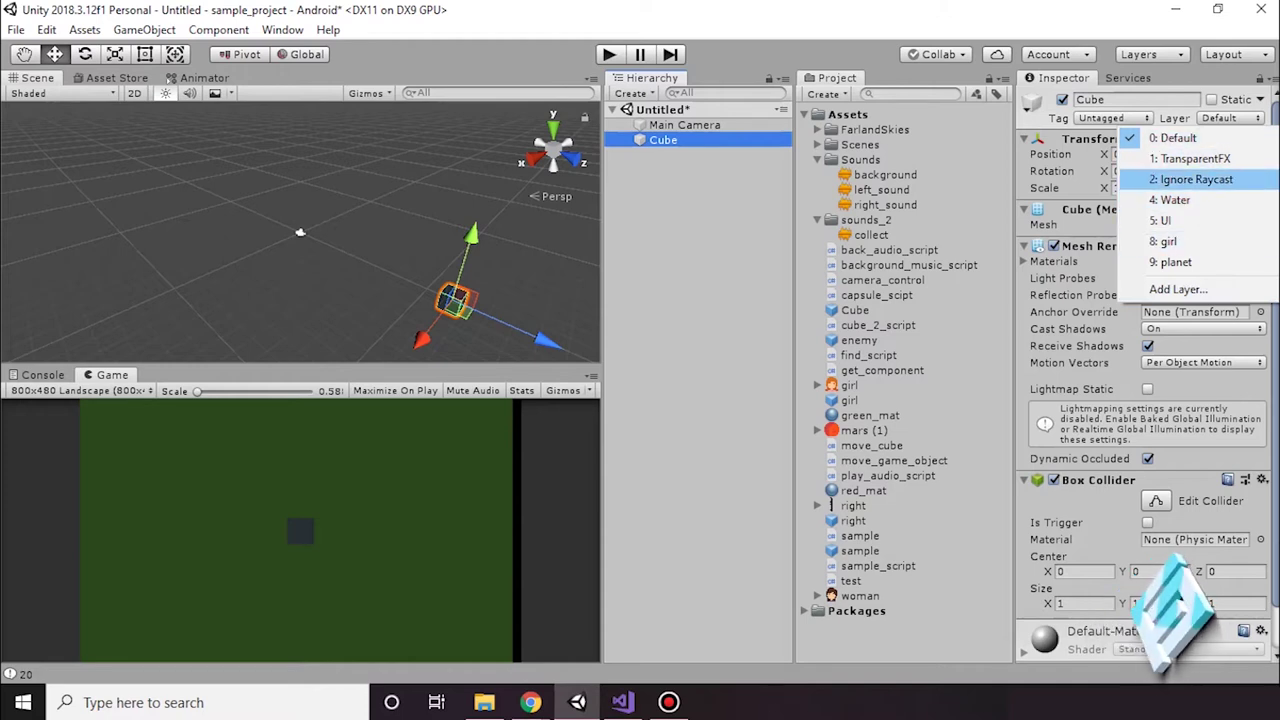
# Put the Cube on the Ignore Raycast layer and exclude that layer from the camera's Culling Mask
pyautogui.click(1196, 179)
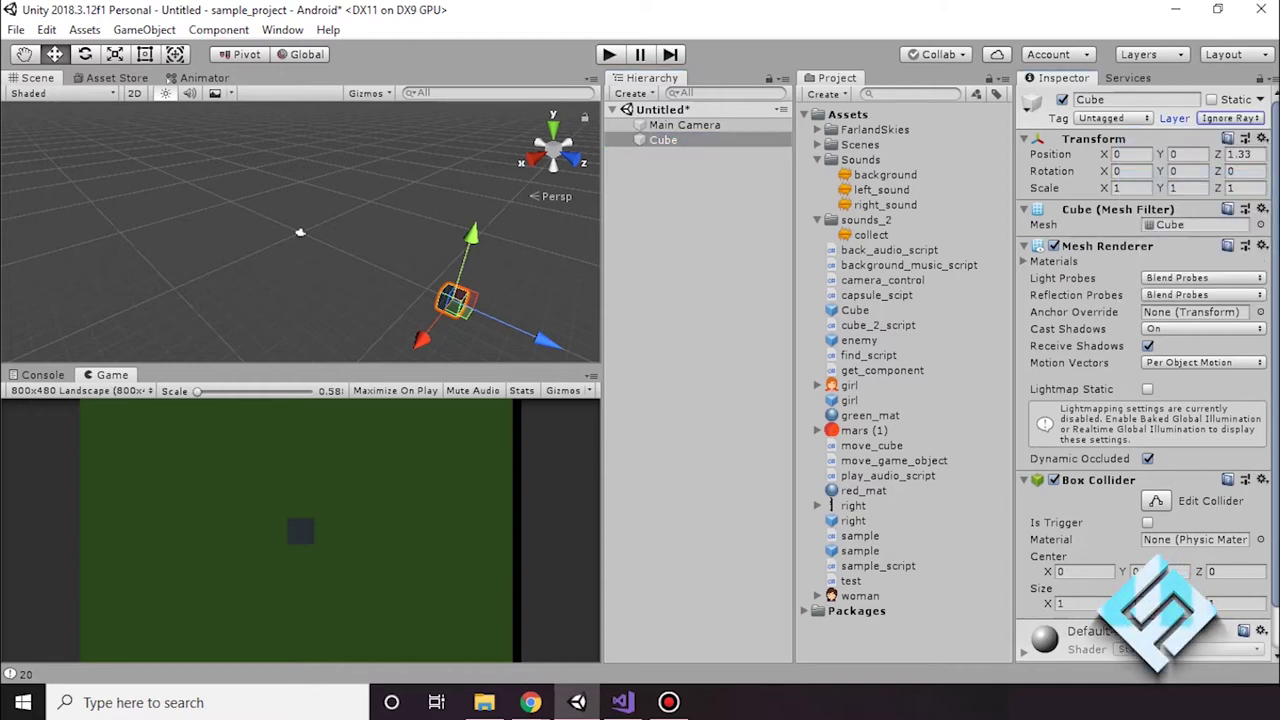
pyautogui.click(684, 125)
pyautogui.click(1208, 258)
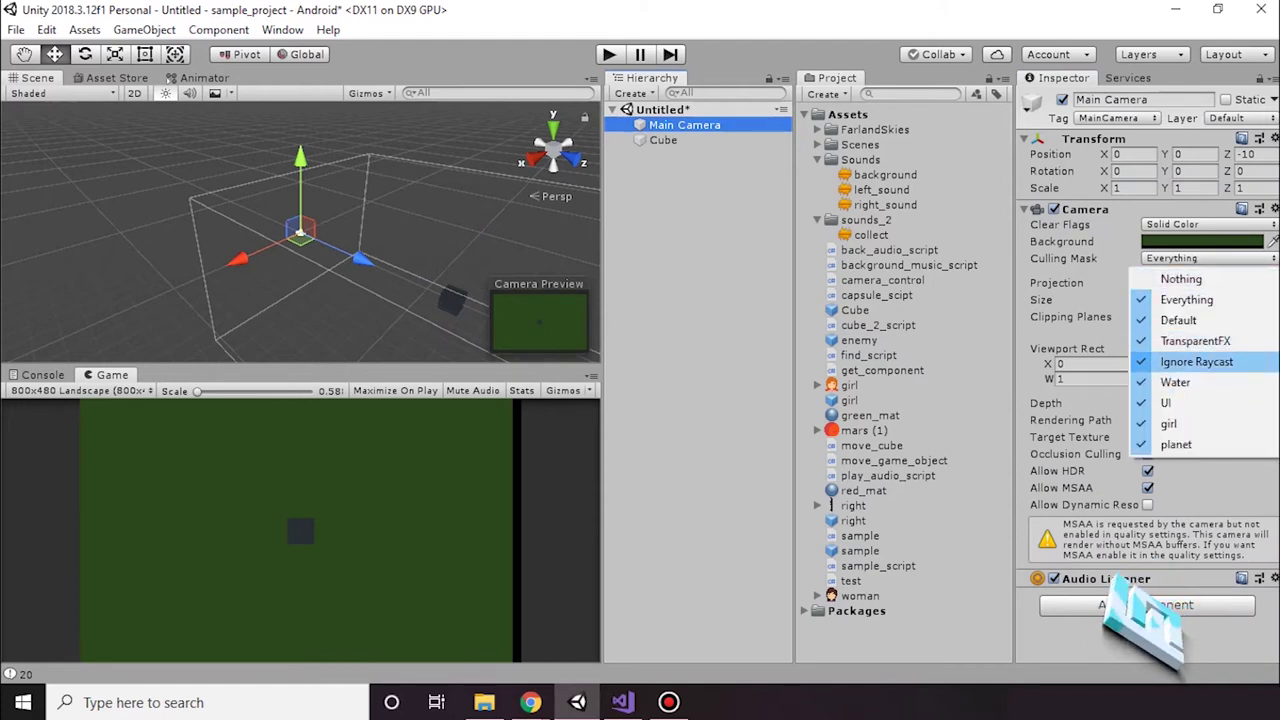
pyautogui.click(1196, 362)
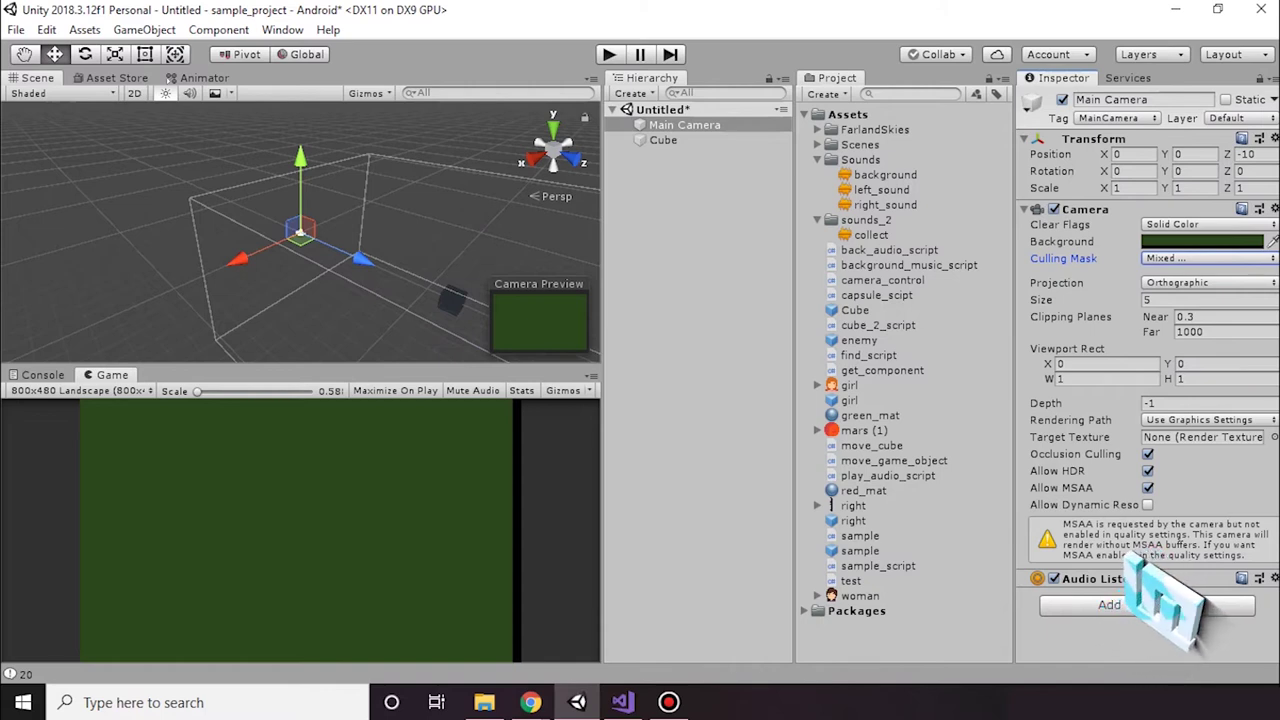
# Reset the Main Camera's Culling Mask to Everything so the Cube renders again
pyautogui.click(663, 140)
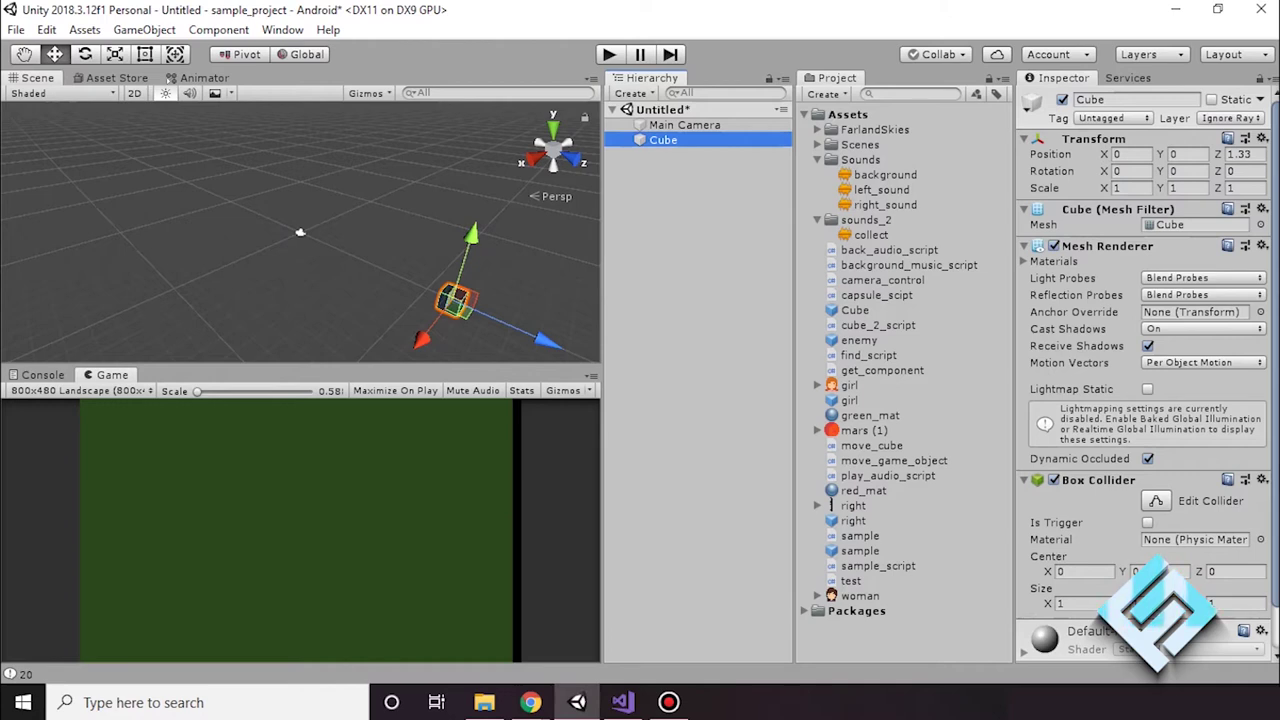
pyautogui.click(684, 125)
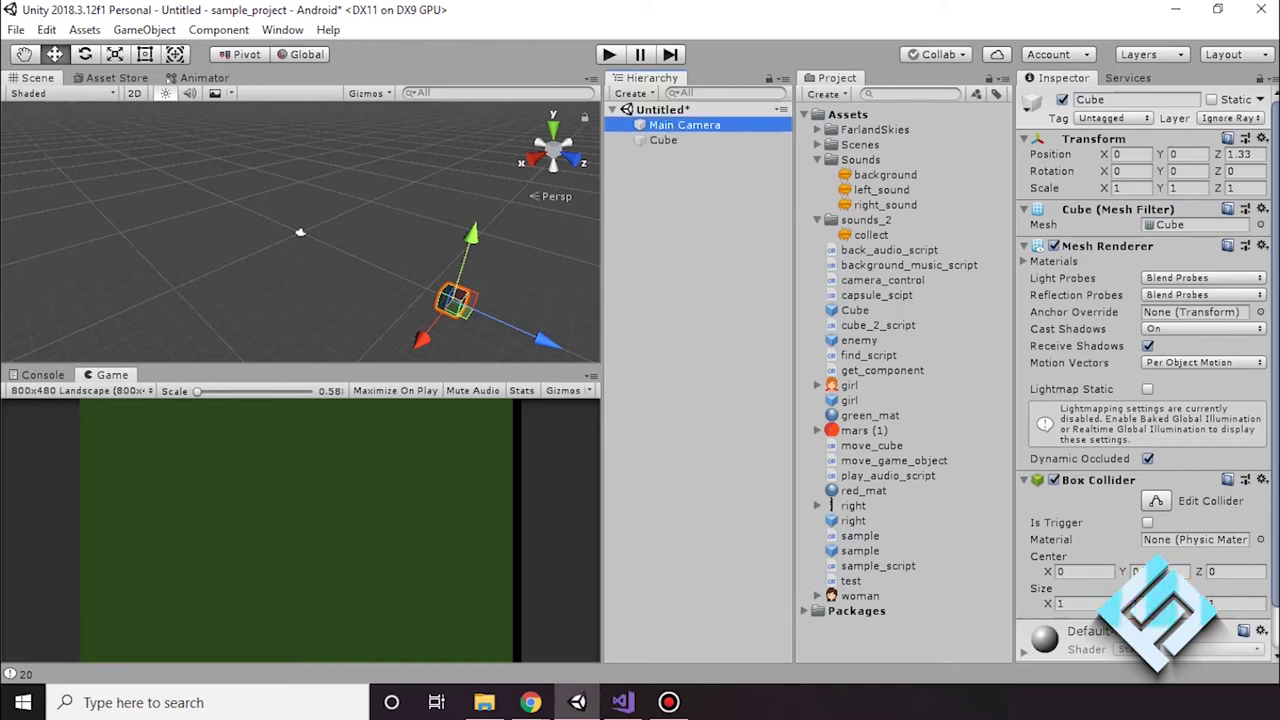
pyautogui.click(1208, 258)
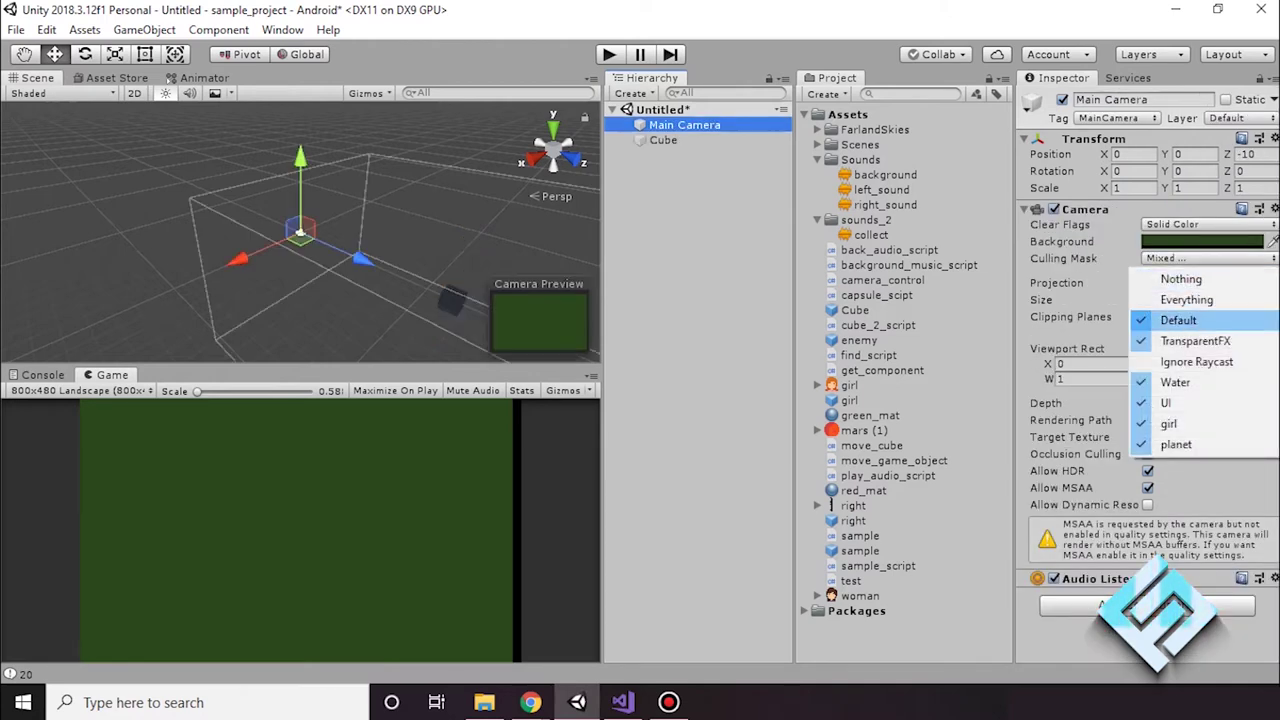
pyautogui.click(1170, 303)
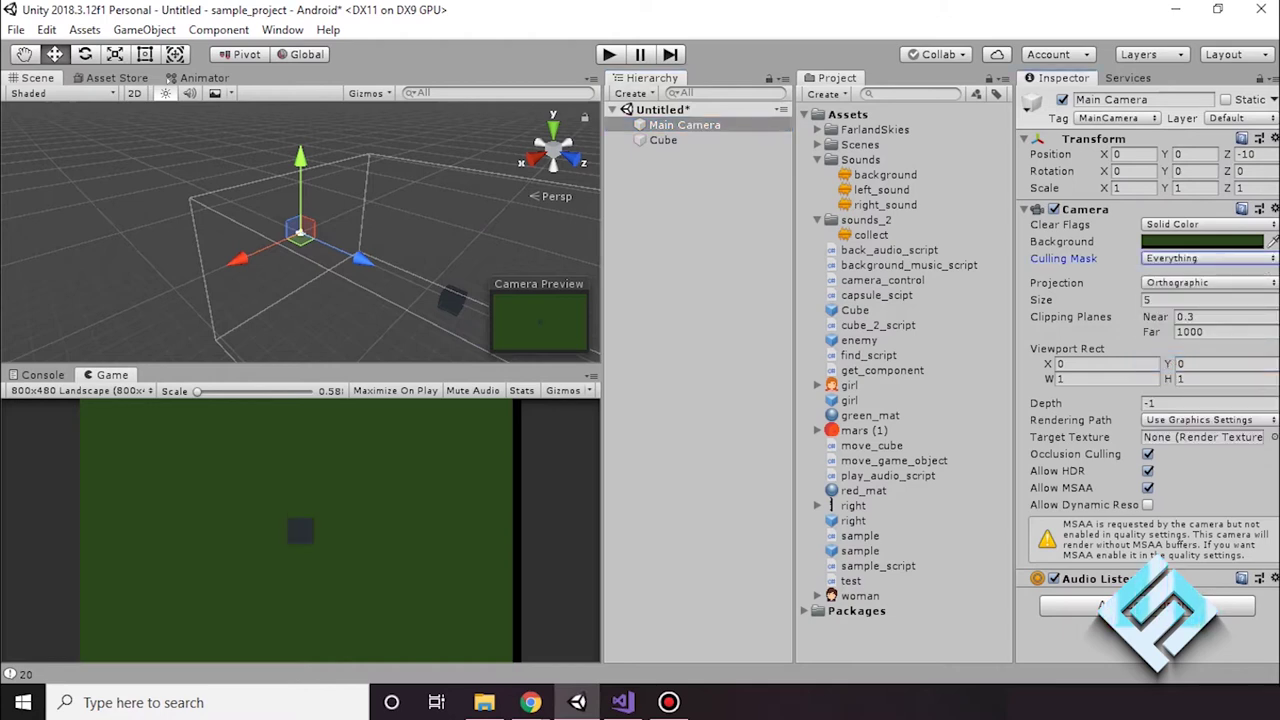
pyautogui.click(1208, 282)
# Switch the camera to Perspective and set its Field of View to 44
pyautogui.click(1194, 303)
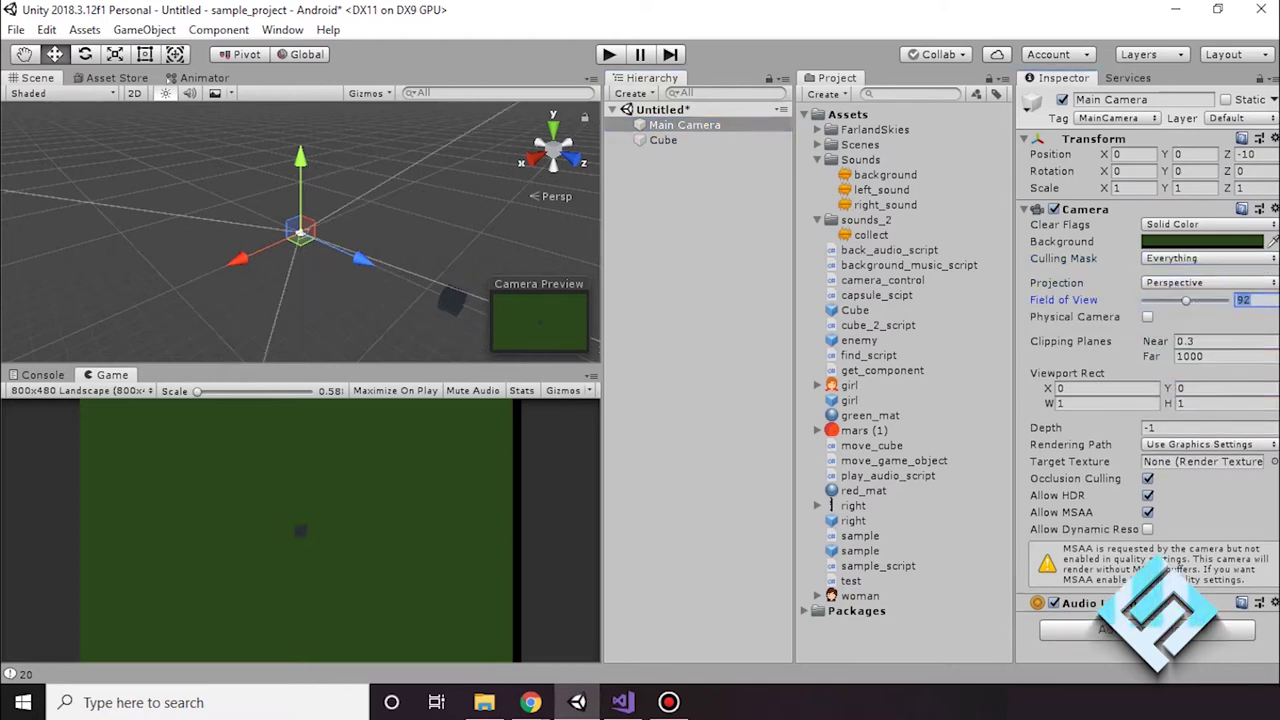
pyautogui.click(1208, 282)
pyautogui.click(1194, 300)
pyautogui.moveTo(1168, 300)
pyautogui.mouseDown()
pyautogui.moveTo(1184, 300)
pyautogui.moveTo(1162, 300)
pyautogui.mouseUp()
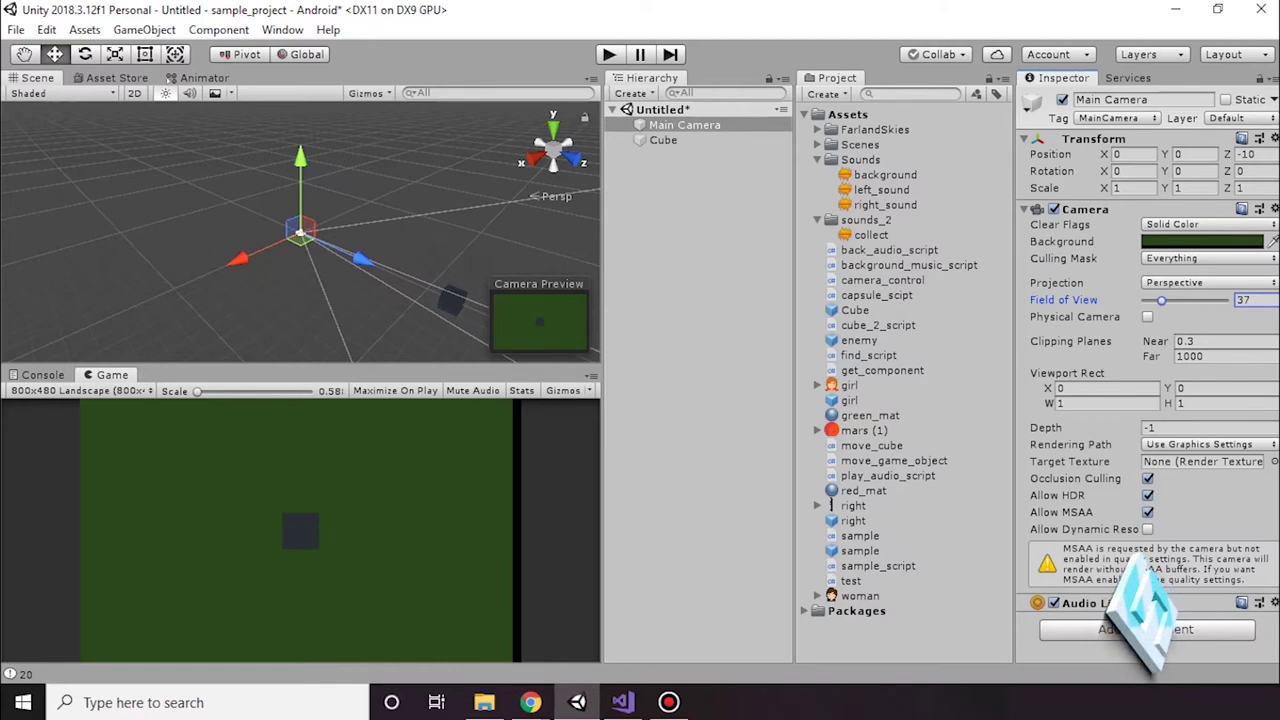
pyautogui.moveTo(1162, 300); pyautogui.dragTo(1165, 300)
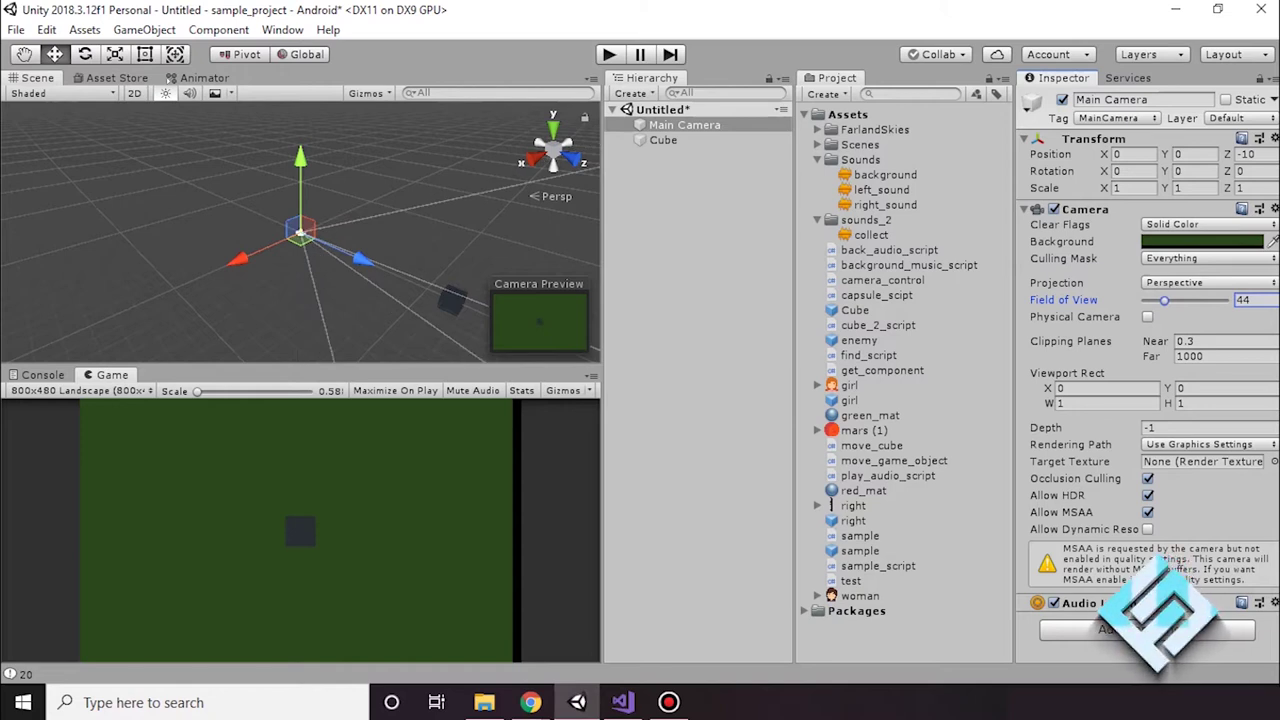
# Drag the Cube along its Z axis toward the camera, then reselect the Main Camera
pyautogui.click(452, 300)
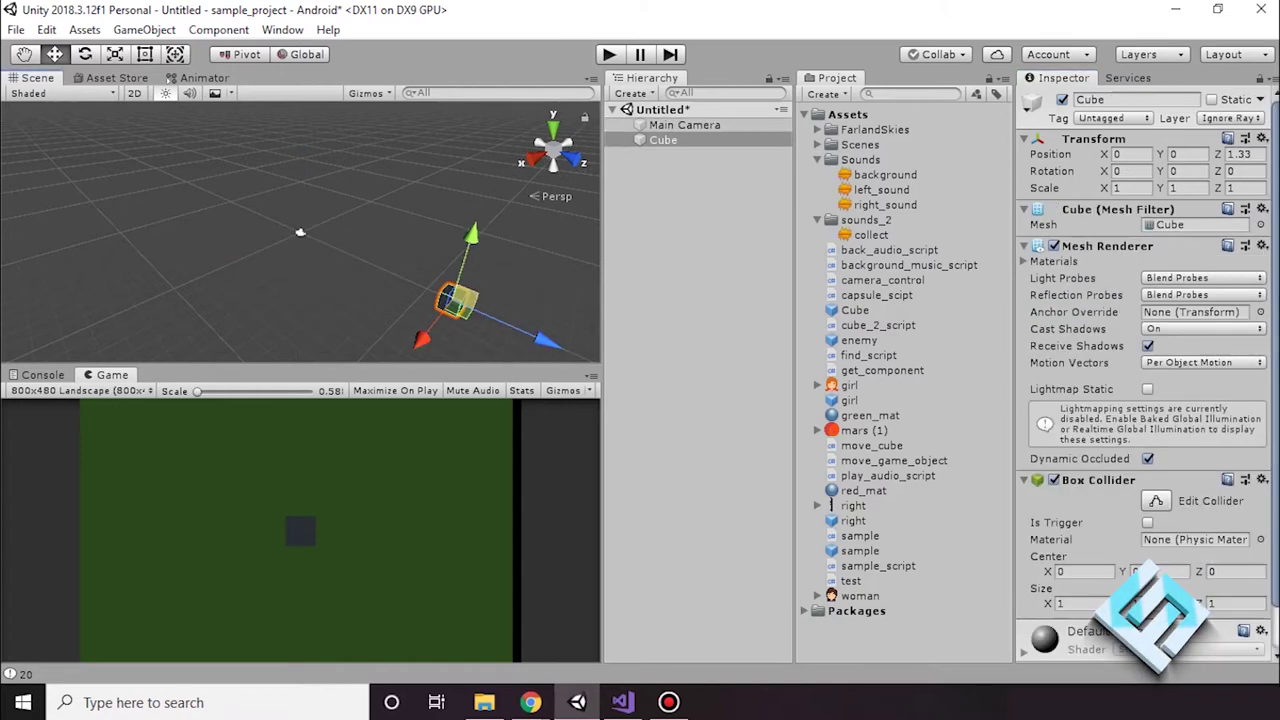
pyautogui.moveTo(525, 332)
pyautogui.mouseDown()
pyautogui.moveTo(415, 282)
pyautogui.moveTo(570, 350)
pyautogui.mouseUp()
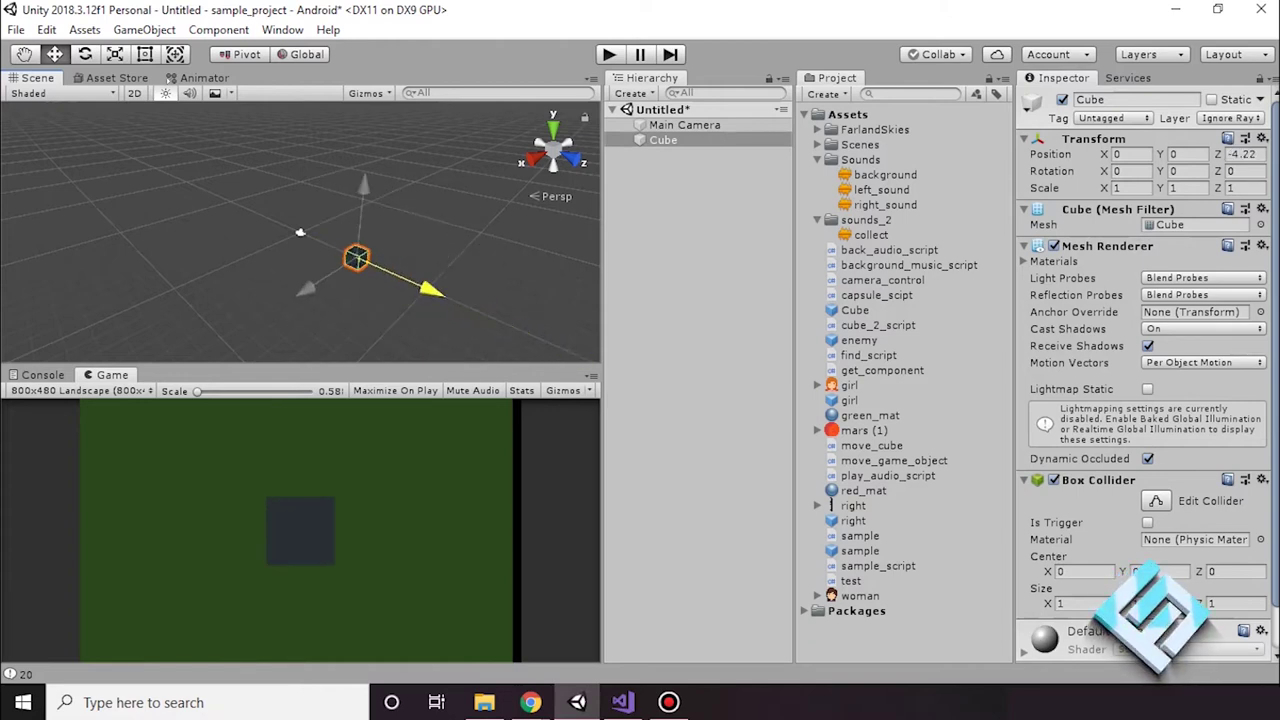
pyautogui.moveTo(570, 350); pyautogui.dragTo(505, 322)
pyautogui.click(684, 125)
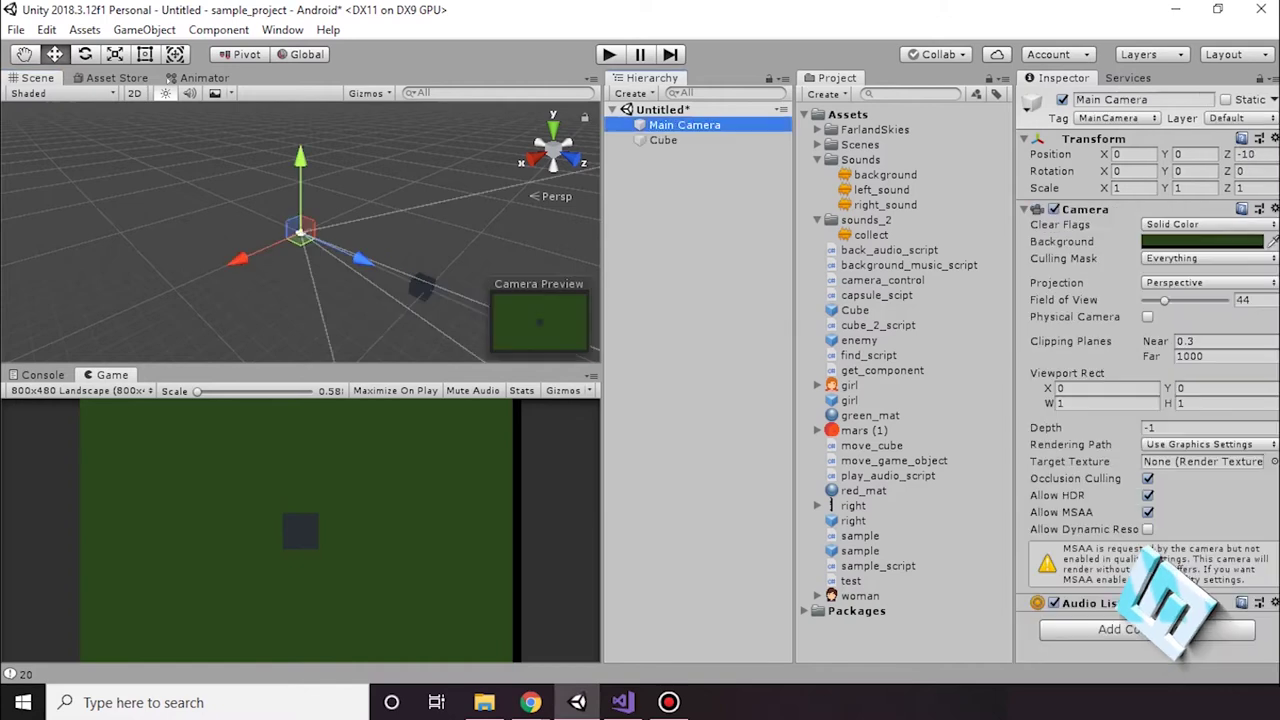
pyautogui.click(1208, 283)
# Return the camera to Orthographic and slide the Cube nearer the camera
pyautogui.click(1186, 320)
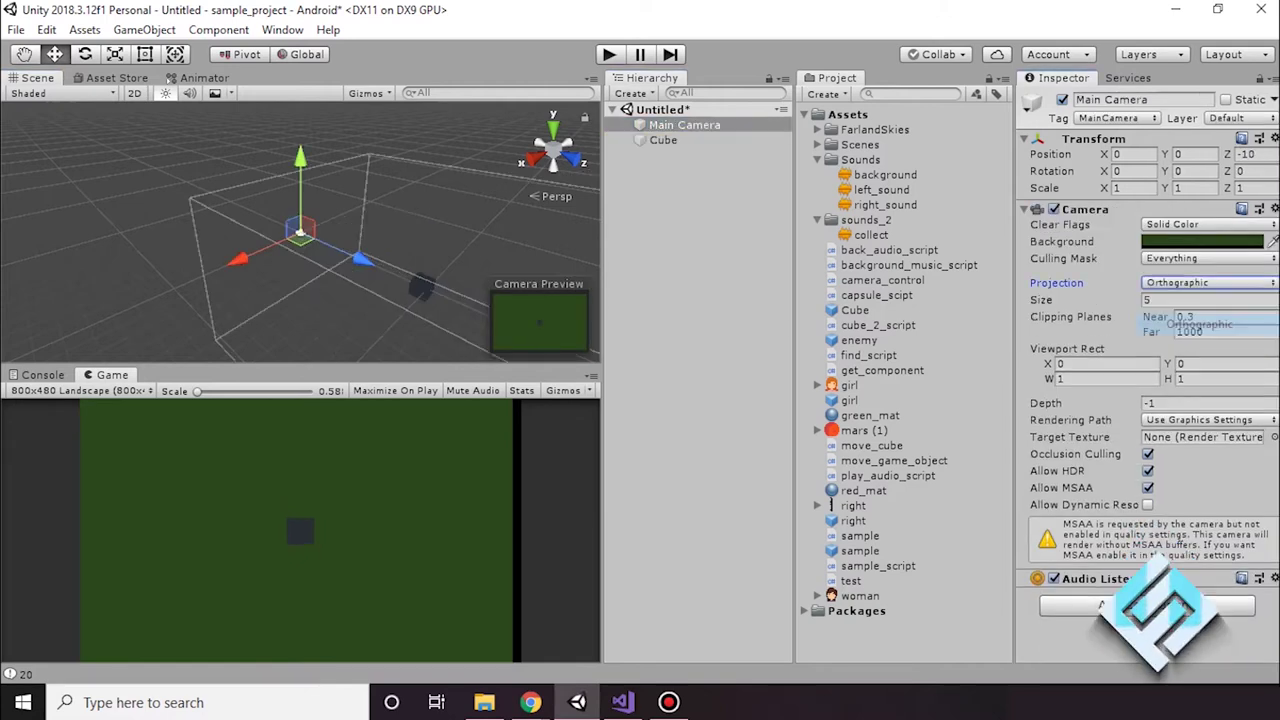
pyautogui.click(420, 287)
pyautogui.moveTo(485, 313)
pyautogui.mouseDown()
pyautogui.moveTo(366, 261)
pyautogui.moveTo(501, 321)
pyautogui.moveTo(443, 296)
pyautogui.mouseUp()
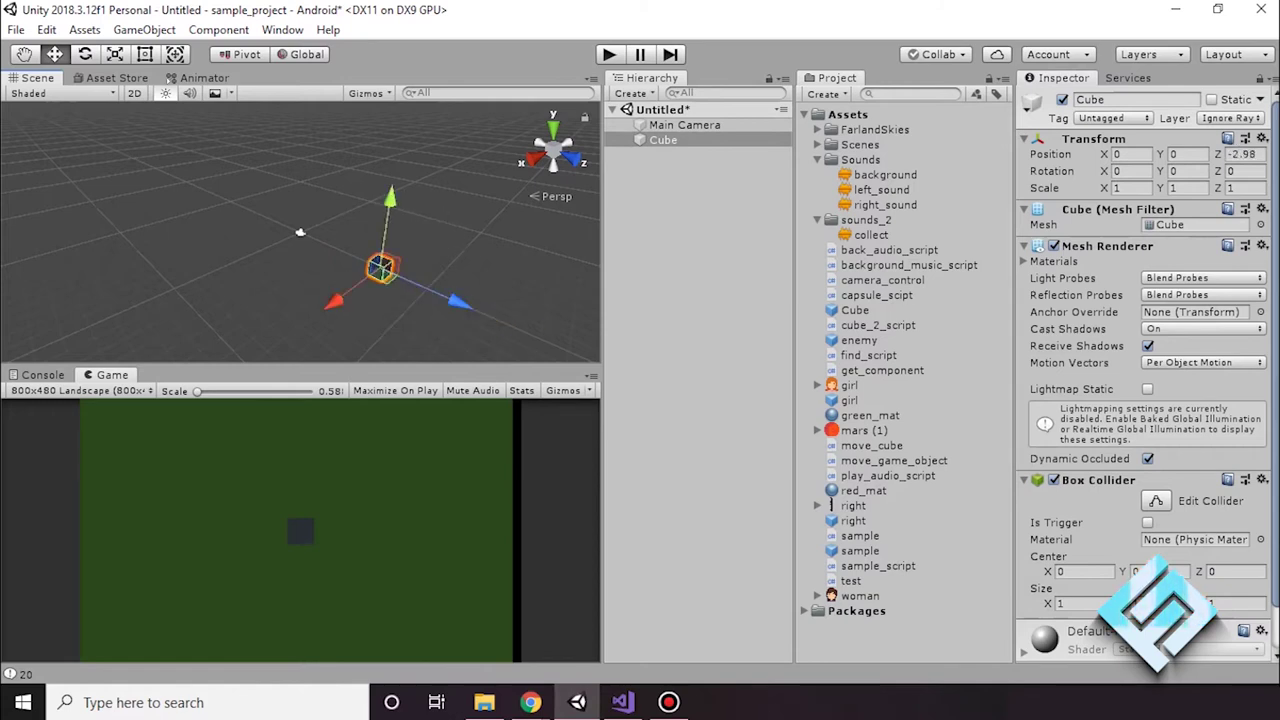
# Keep the Main Camera orthographic and set its Size to 5
pyautogui.click(684, 125)
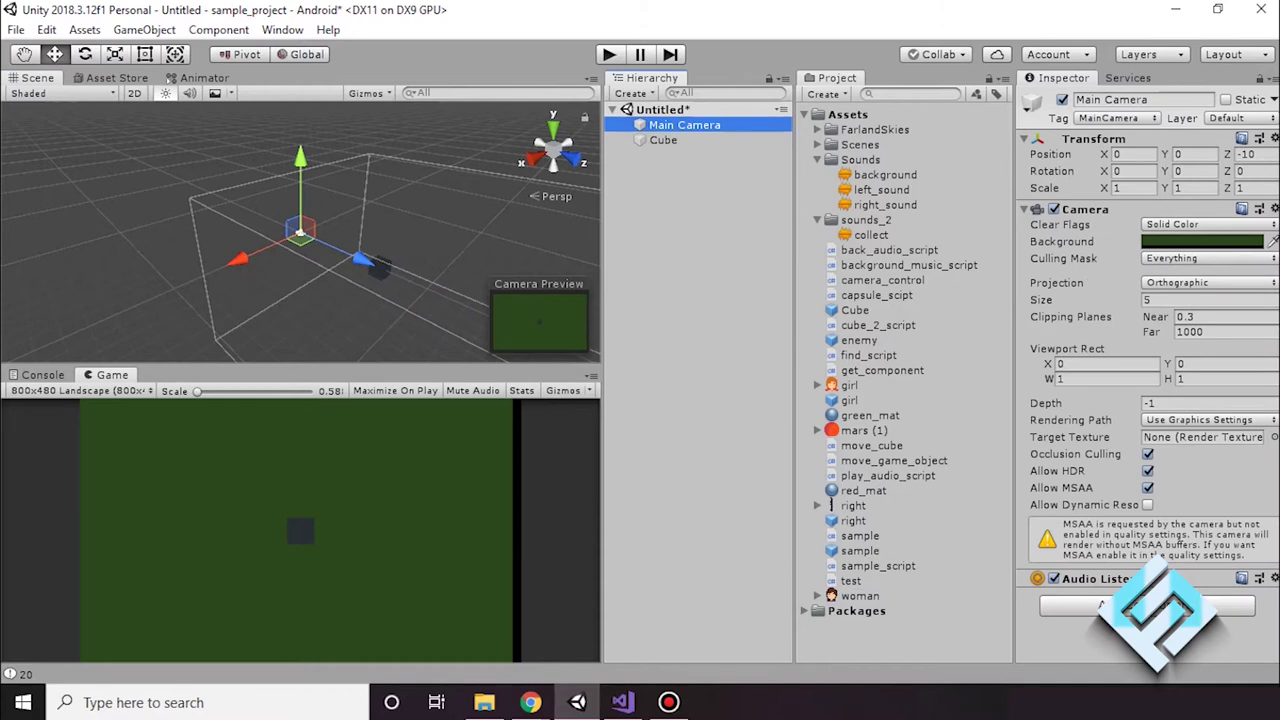
pyautogui.click(1208, 282)
pyautogui.click(1199, 324)
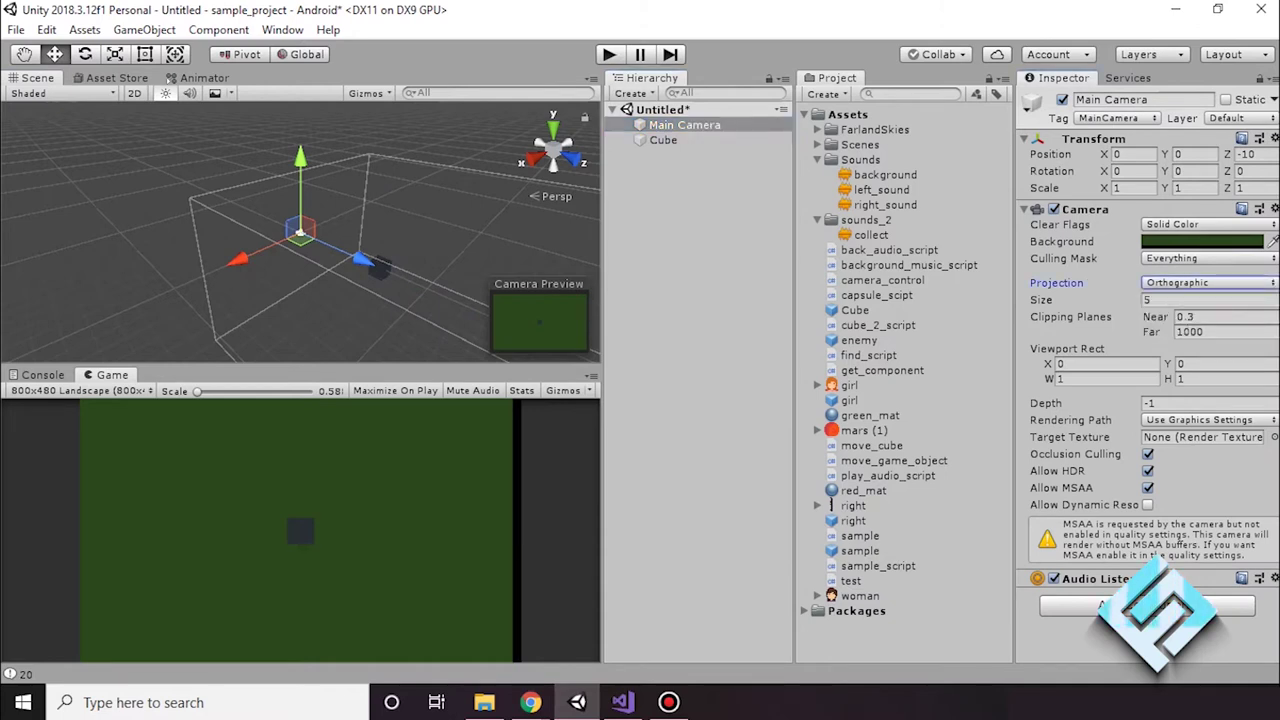
pyautogui.click(1210, 299)
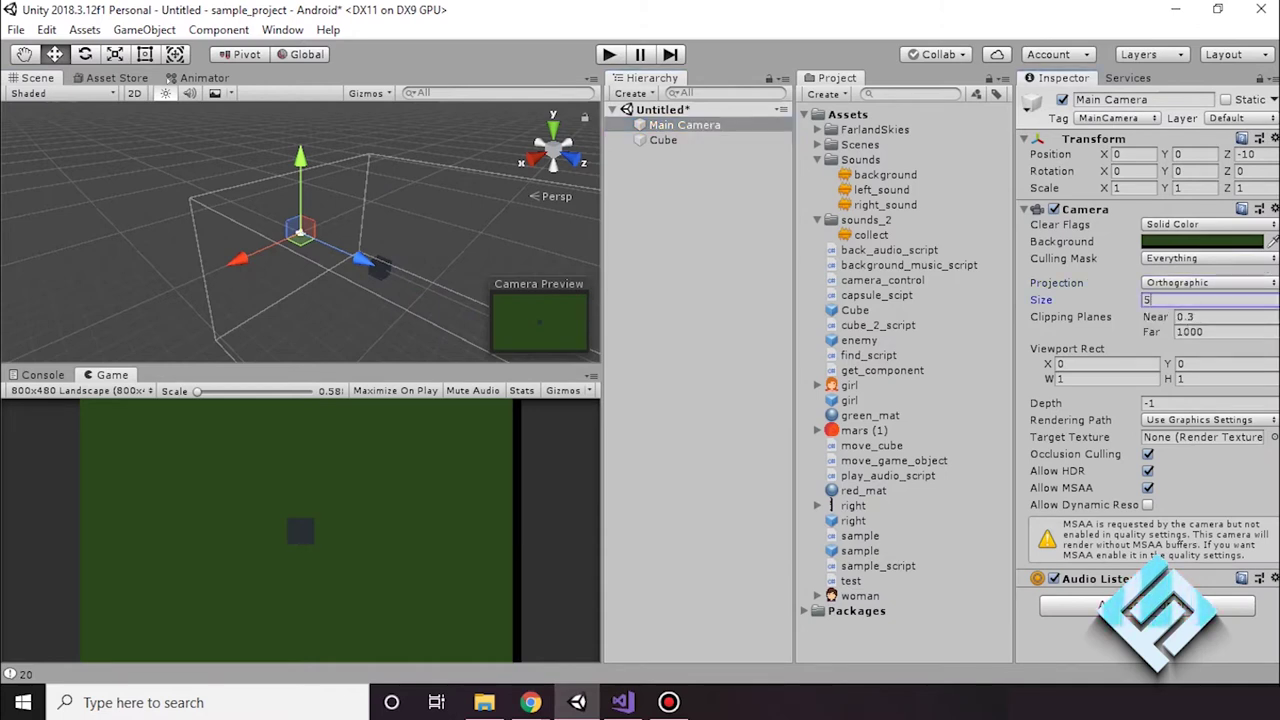
pyautogui.write('2')
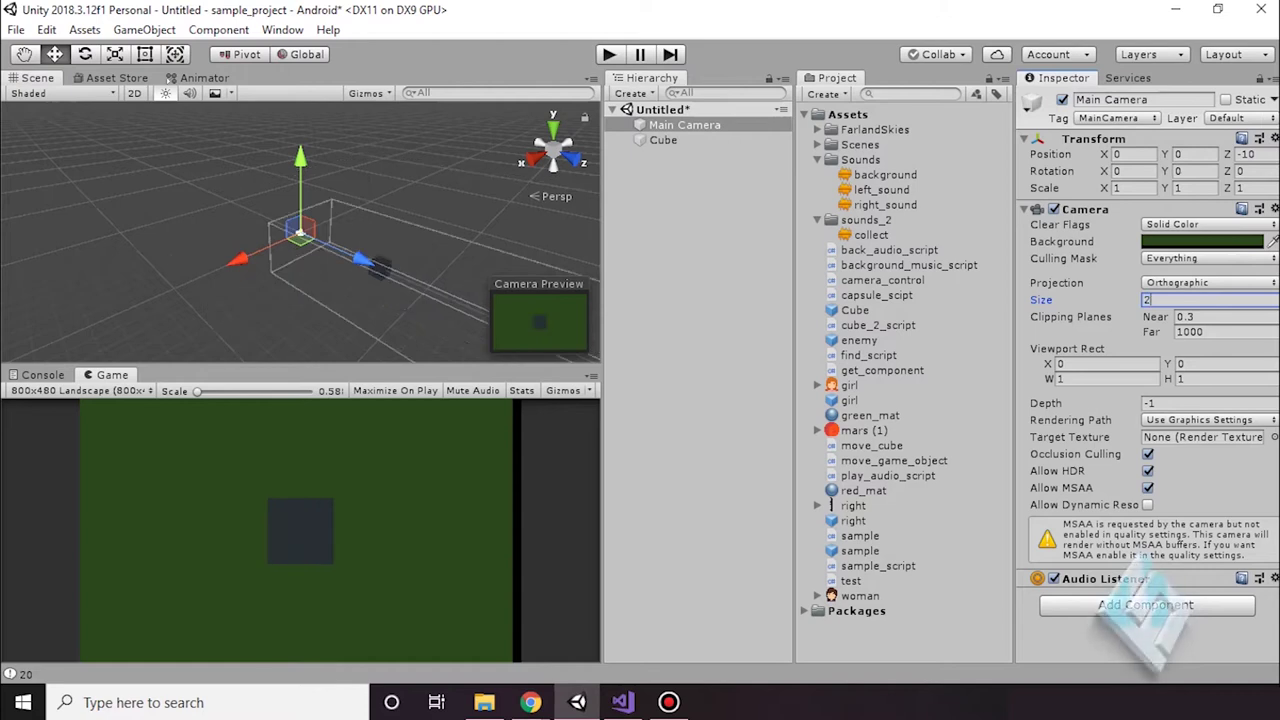
pyautogui.write('9')
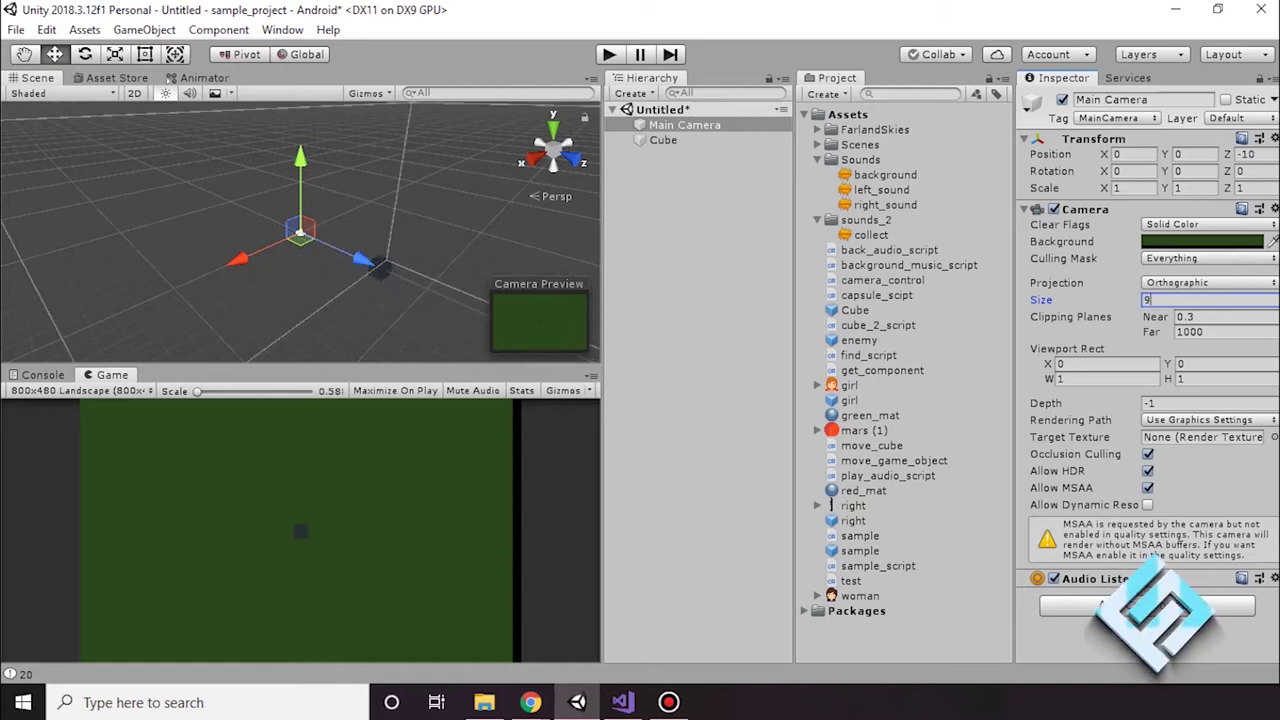
pyautogui.write('5')
pyautogui.click(1108, 363)
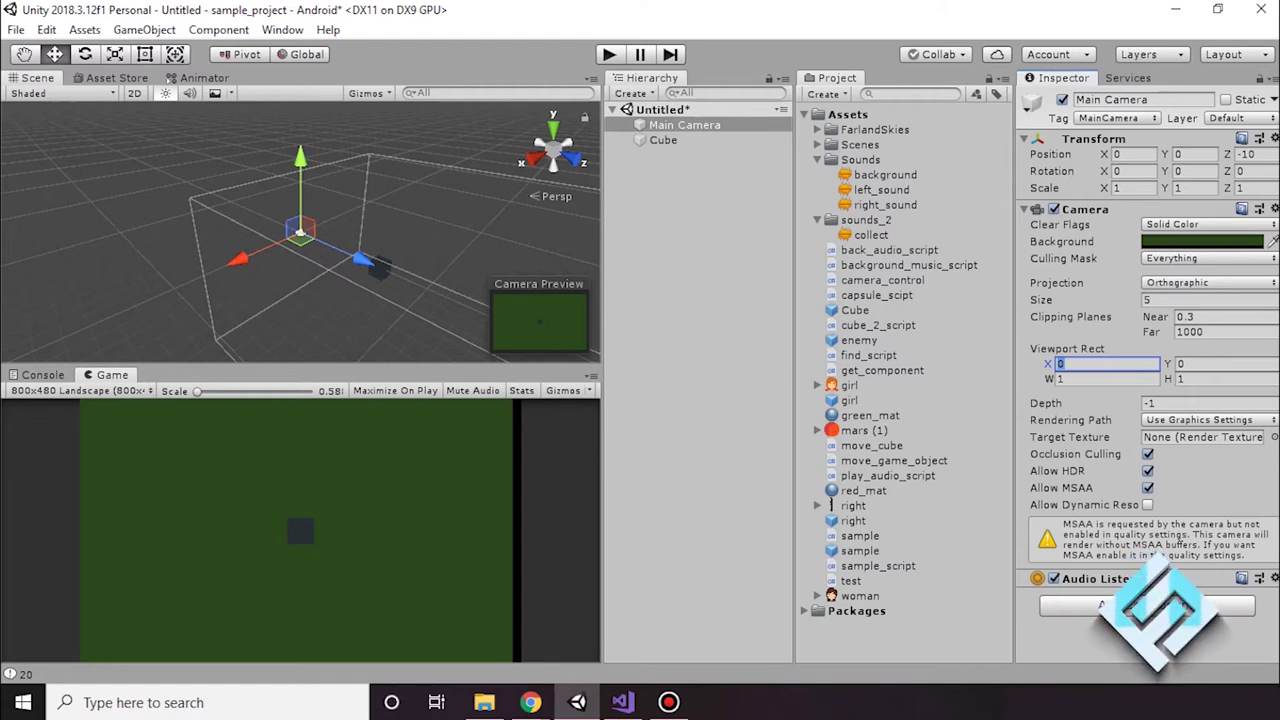
# Set the camera's Clear Flags to Skybox, then launch Paint from Windows search
pyautogui.click(1205, 224)
pyautogui.click(1175, 242)
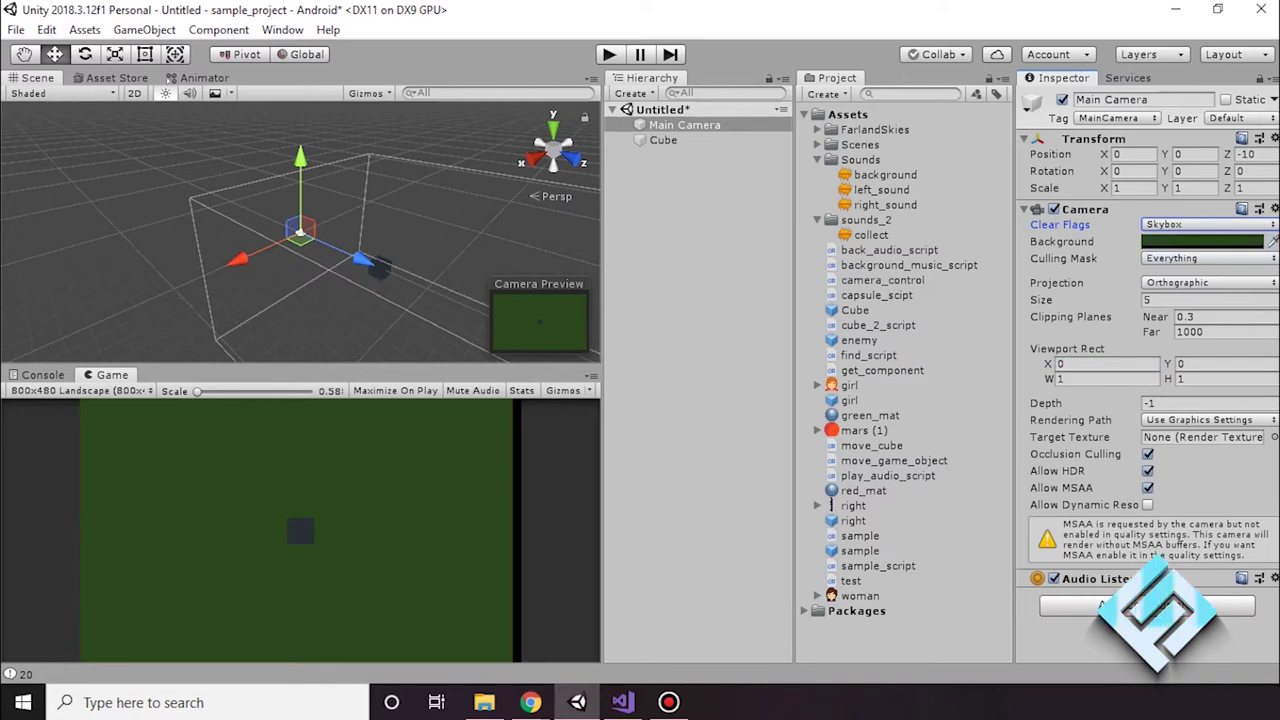
pyautogui.press('super')
pyautogui.write('paint')
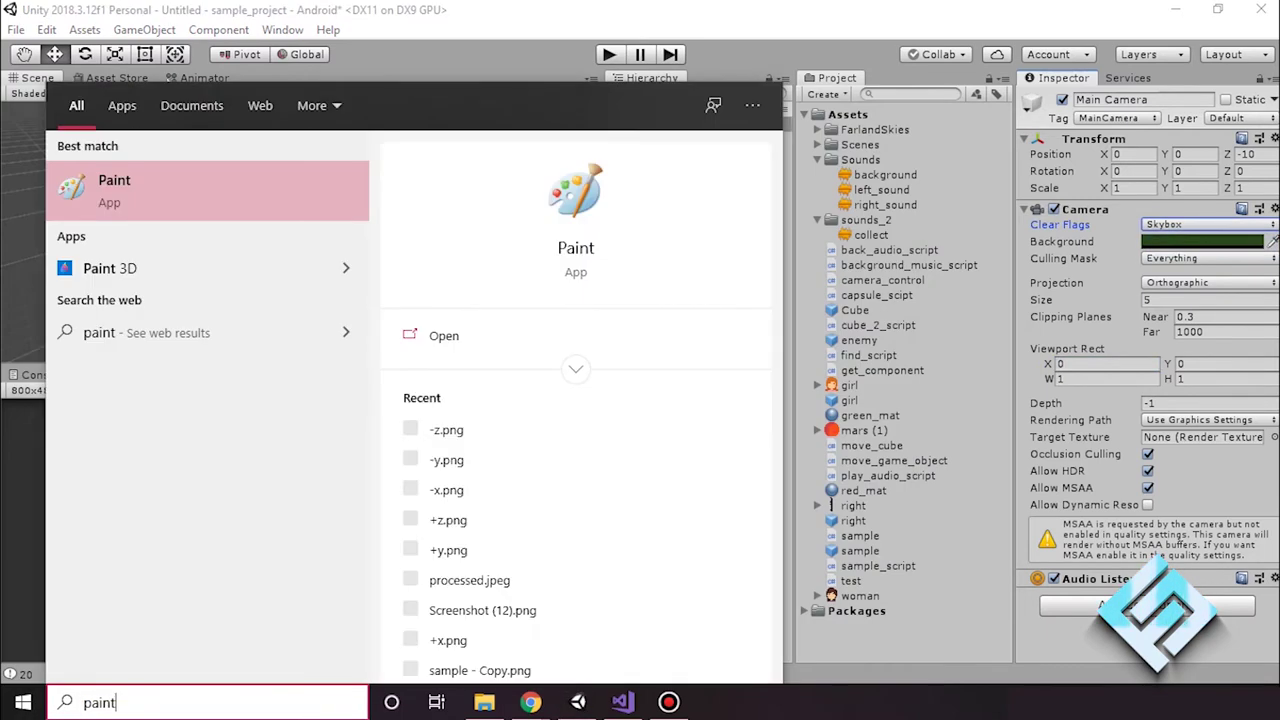
pyautogui.press('Return')
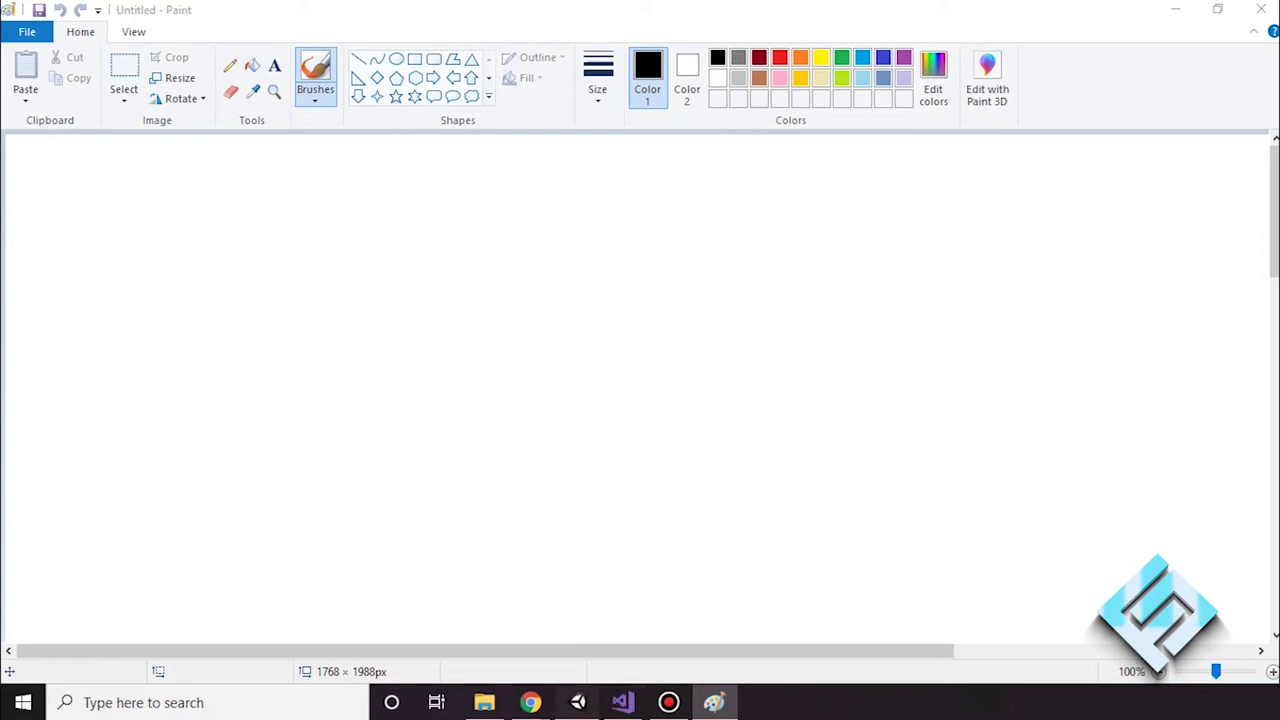
pyautogui.hotkey('alt', 'Tab')
# Set the Main Camera's Background colour to orange EC6930
pyautogui.click(700, 300)
pyautogui.click(684, 124)
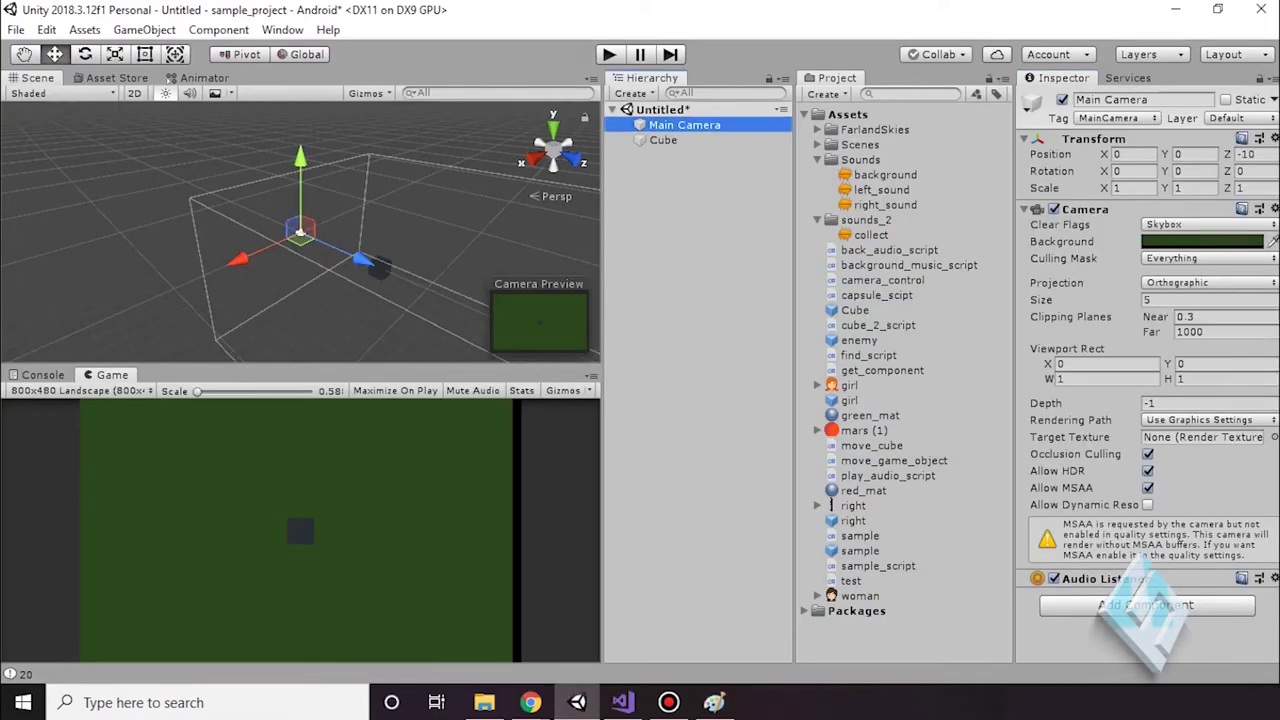
pyautogui.click(1202, 241)
pyautogui.moveTo(903, 251); pyautogui.dragTo(881, 240)
pyautogui.moveTo(875, 140); pyautogui.dragTo(978, 201)
pyautogui.moveTo(881, 240); pyautogui.dragTo(935, 185)
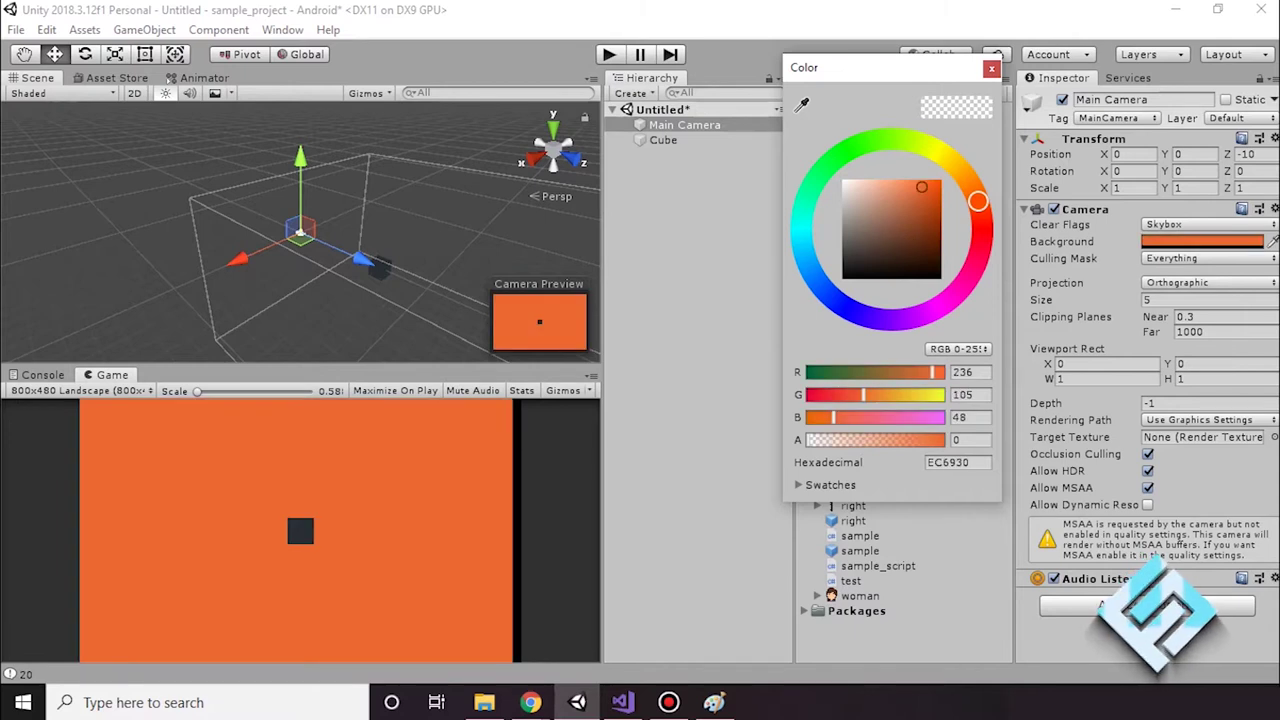
pyautogui.click(991, 67)
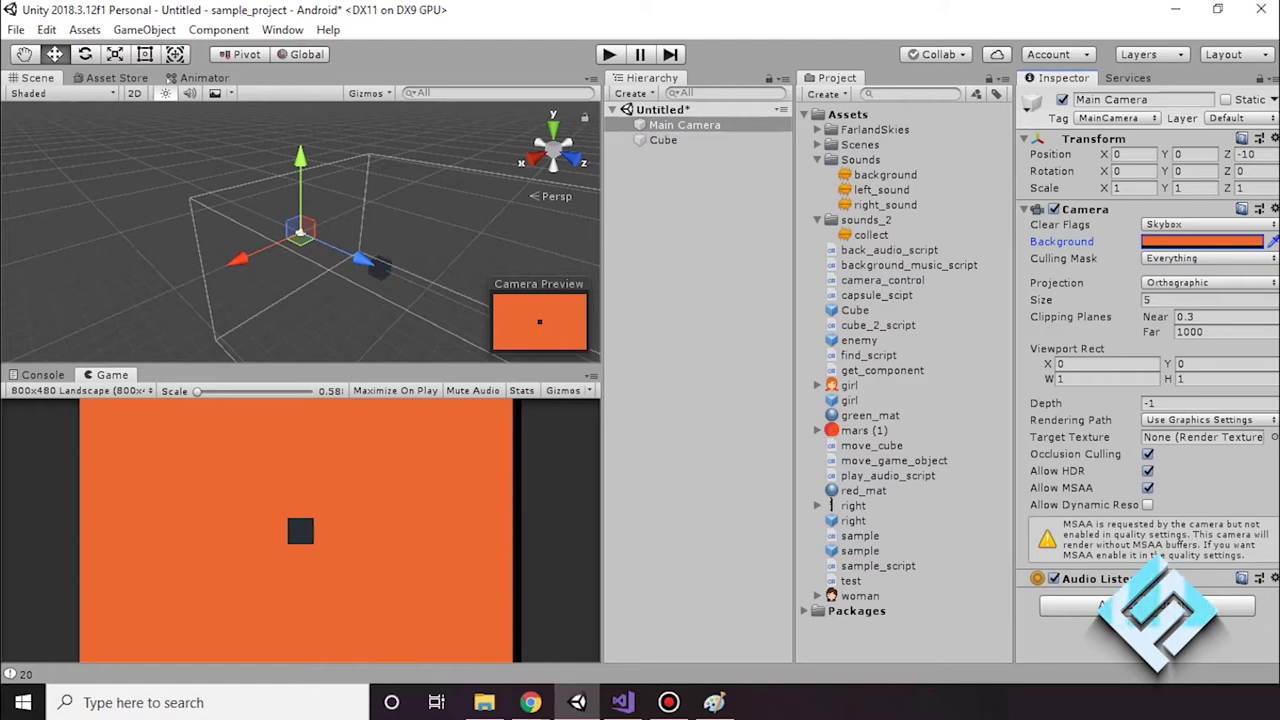
# In Paint, use the Line tool to draw the first quadrilateral and upper diagonal lines
pyautogui.click(713, 702)
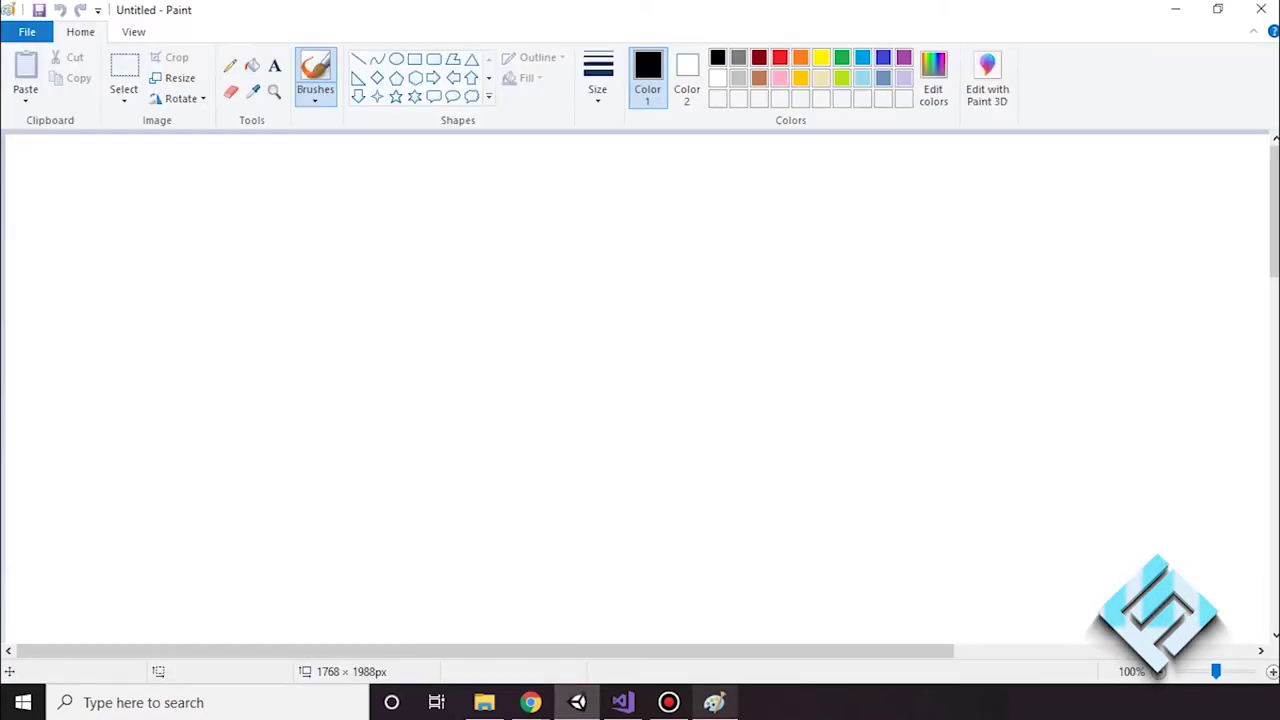
pyautogui.click(358, 59)
pyautogui.moveTo(543, 307)
pyautogui.mouseDown()
pyautogui.moveTo(725, 230)
pyautogui.moveTo(762, 390)
pyautogui.moveTo(572, 408)
pyautogui.mouseUp()
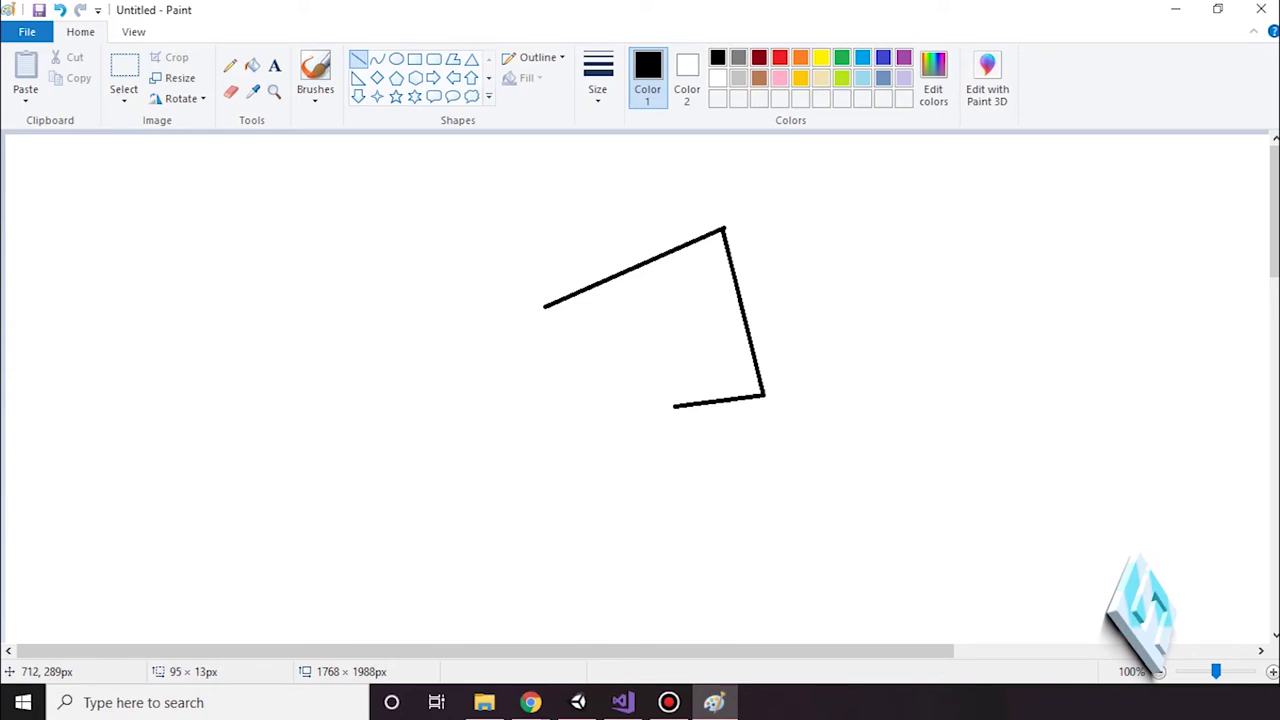
pyautogui.moveTo(541, 309); pyautogui.dragTo(572, 408)
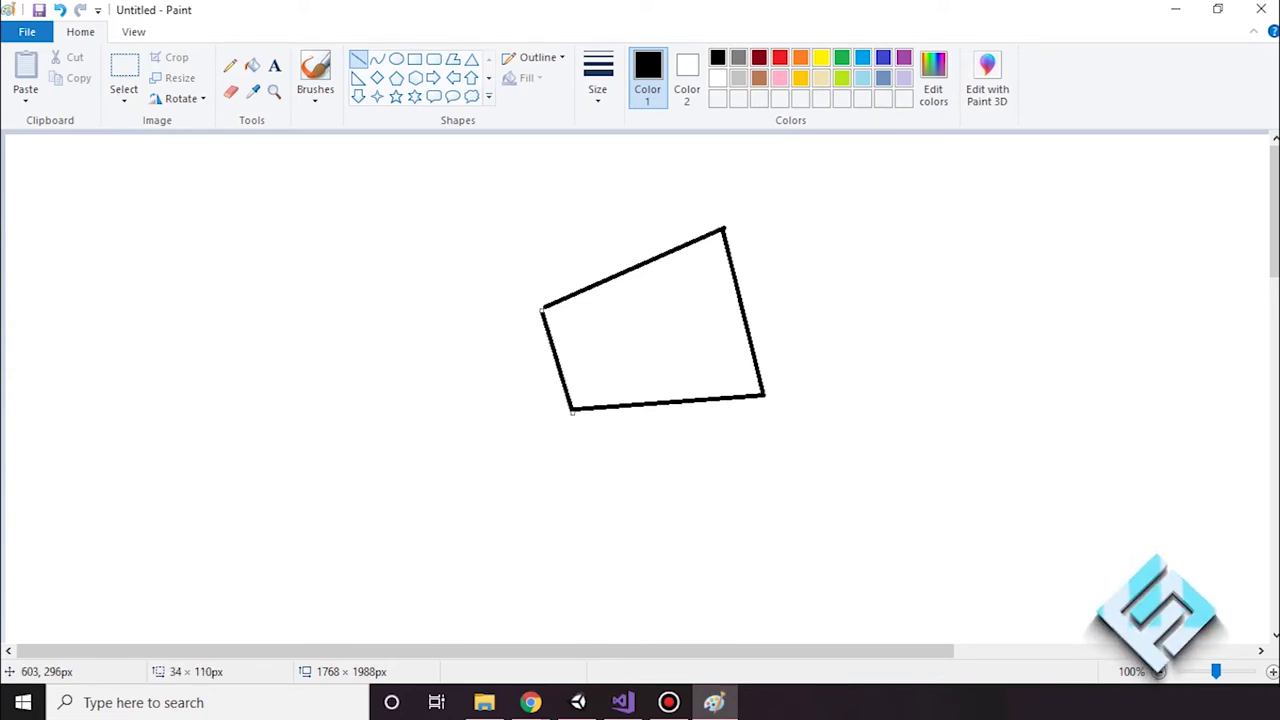
pyautogui.moveTo(541, 309)
pyautogui.mouseDown()
pyautogui.moveTo(372, 268)
pyautogui.moveTo(369, 422)
pyautogui.moveTo(575, 412)
pyautogui.mouseUp()
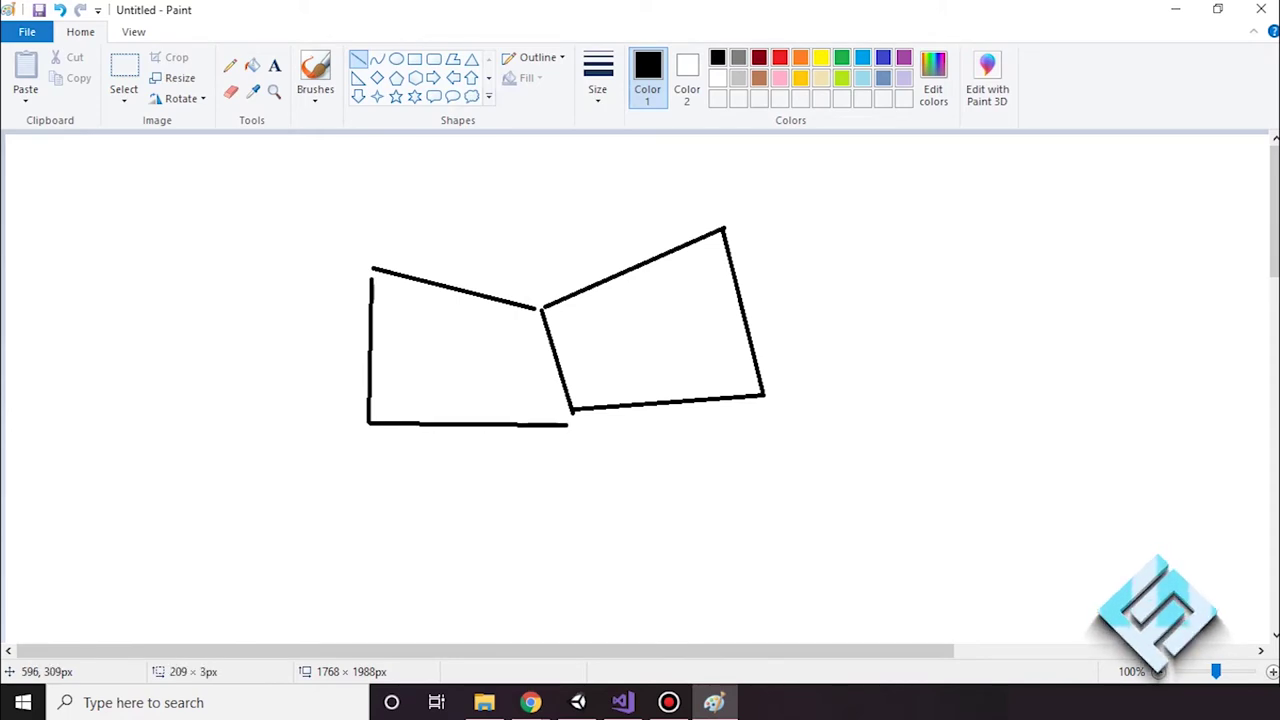
pyautogui.moveTo(400, 176); pyautogui.dragTo(484, 295)
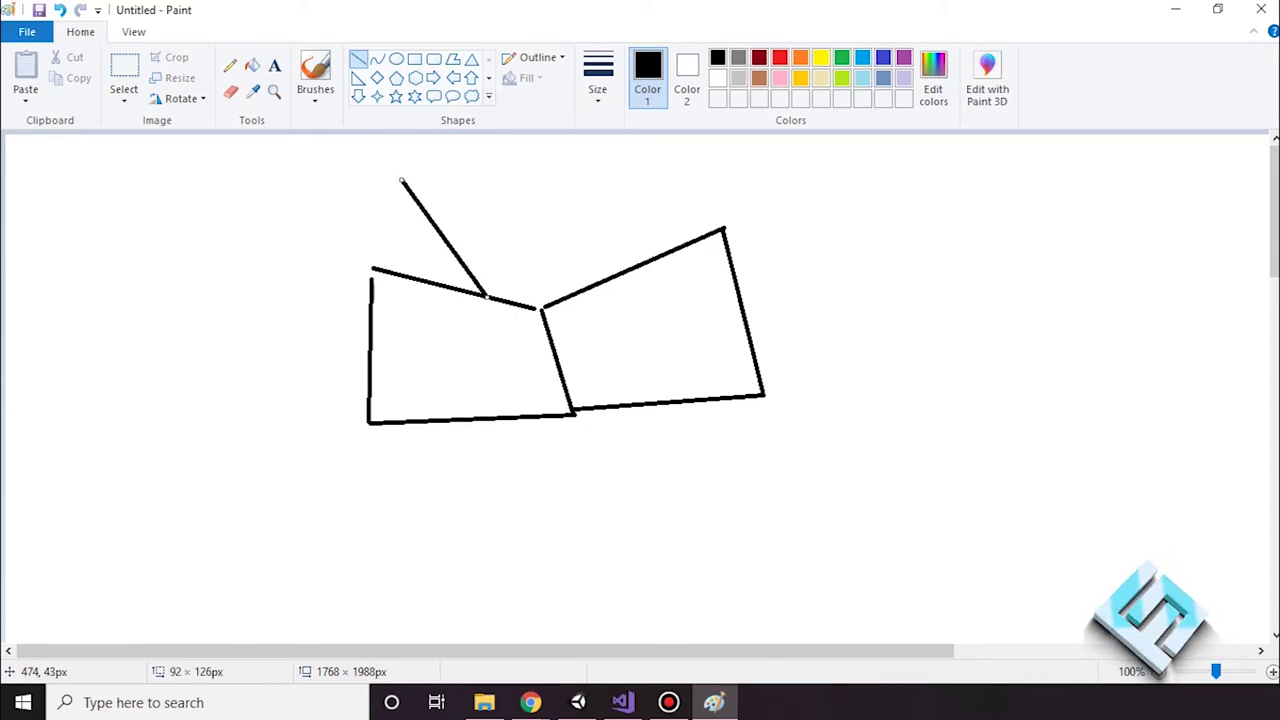
pyautogui.moveTo(400, 176)
pyautogui.mouseDown()
pyautogui.moveTo(702, 176)
pyautogui.moveTo(660, 161)
pyautogui.moveTo(590, 286)
pyautogui.mouseUp()
# Draw the lower shape's sides and crossing lines, then minimise Paint
pyautogui.moveTo(502, 424)
pyautogui.mouseDown()
pyautogui.moveTo(540, 462)
pyautogui.moveTo(557, 580)
pyautogui.mouseUp()
pyautogui.moveTo(648, 404)
pyautogui.mouseDown()
pyautogui.moveTo(648, 557)
pyautogui.moveTo(557, 582)
pyautogui.mouseUp()
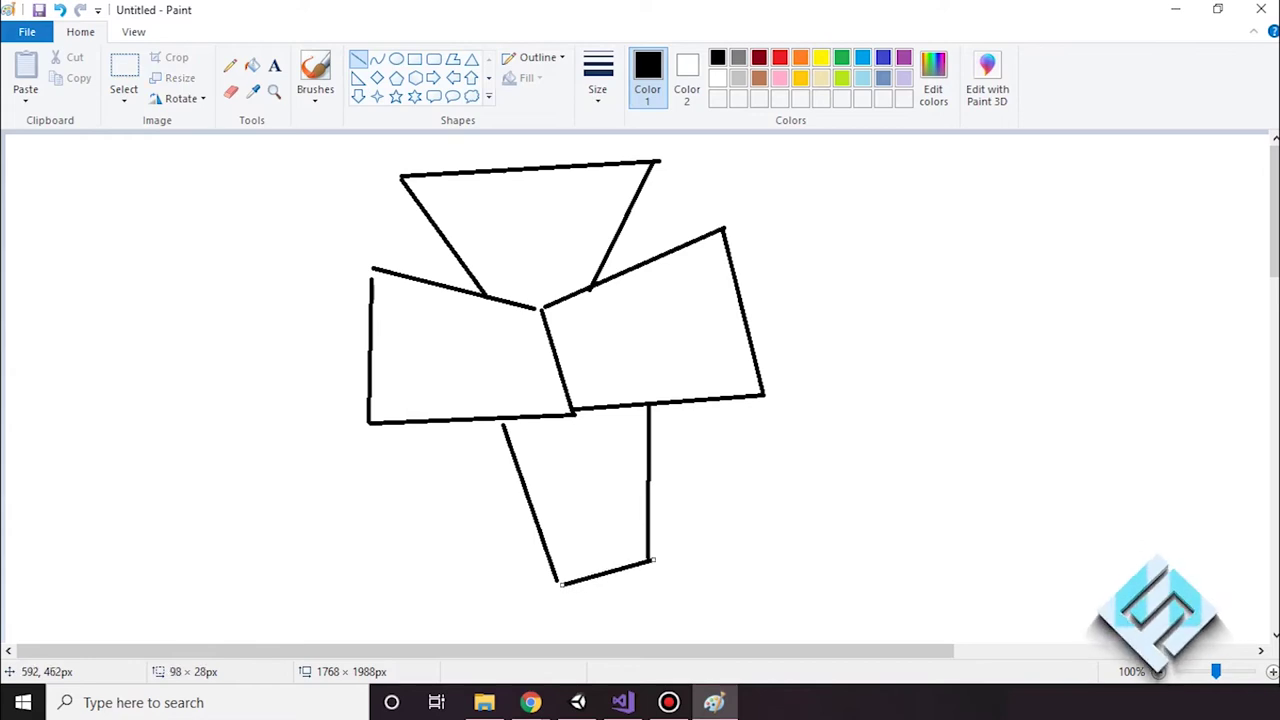
pyautogui.moveTo(541, 313); pyautogui.dragTo(517, 368)
pyautogui.moveTo(557, 303)
pyautogui.mouseDown()
pyautogui.moveTo(664, 421)
pyautogui.moveTo(576, 537)
pyautogui.mouseUp()
pyautogui.moveTo(472, 457); pyautogui.dragTo(590, 513)
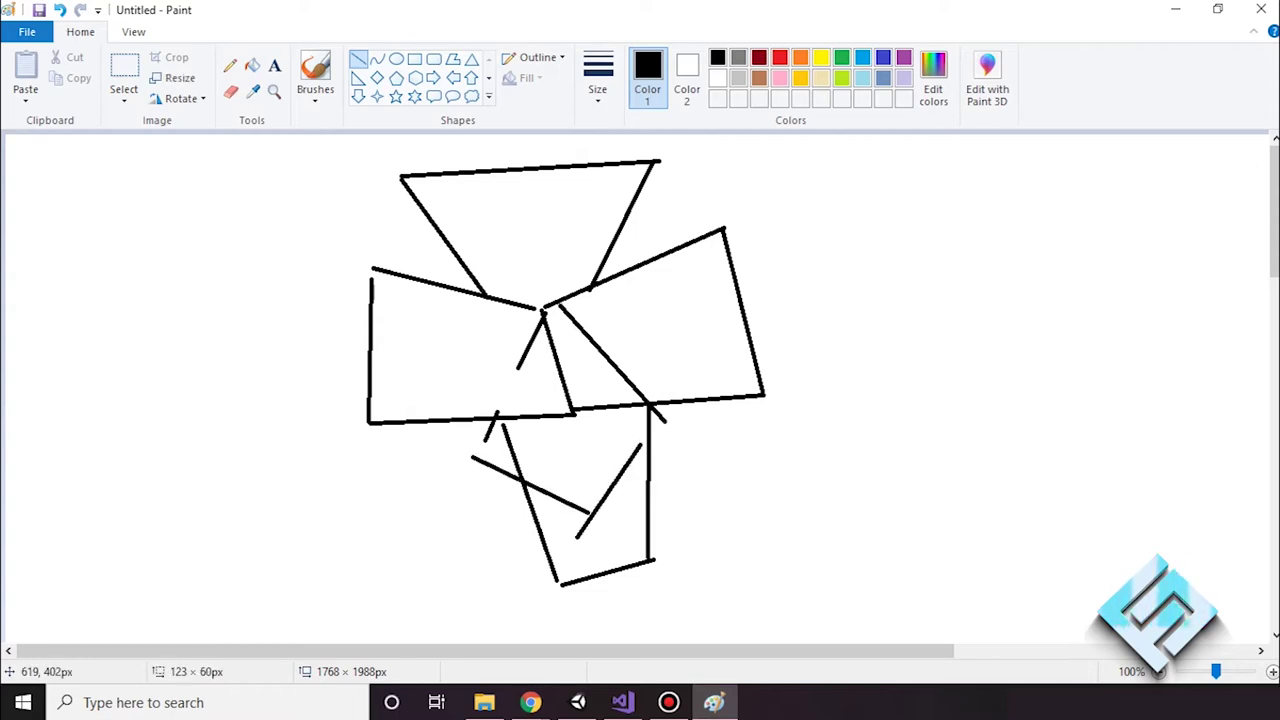
pyautogui.click(1175, 9)
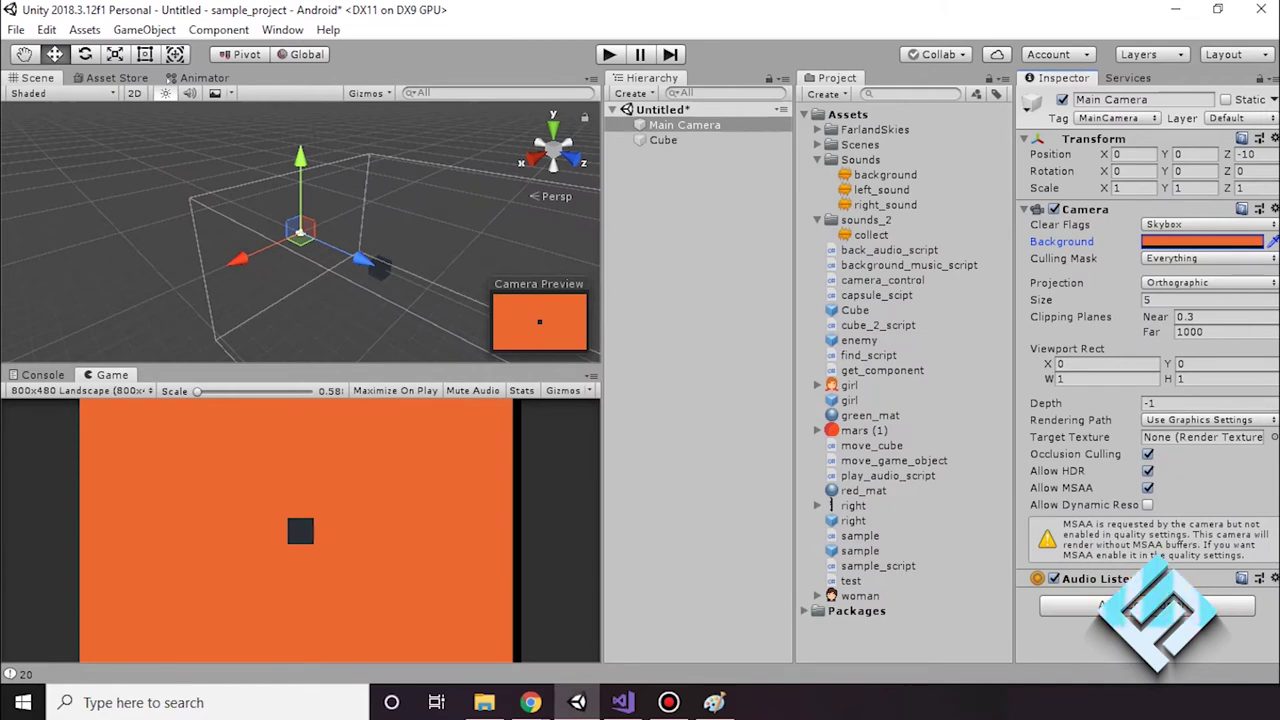
# Keep the camera's Clear Flags on Skybox and deselect the Main Camera
pyautogui.click(1205, 224)
pyautogui.click(1160, 242)
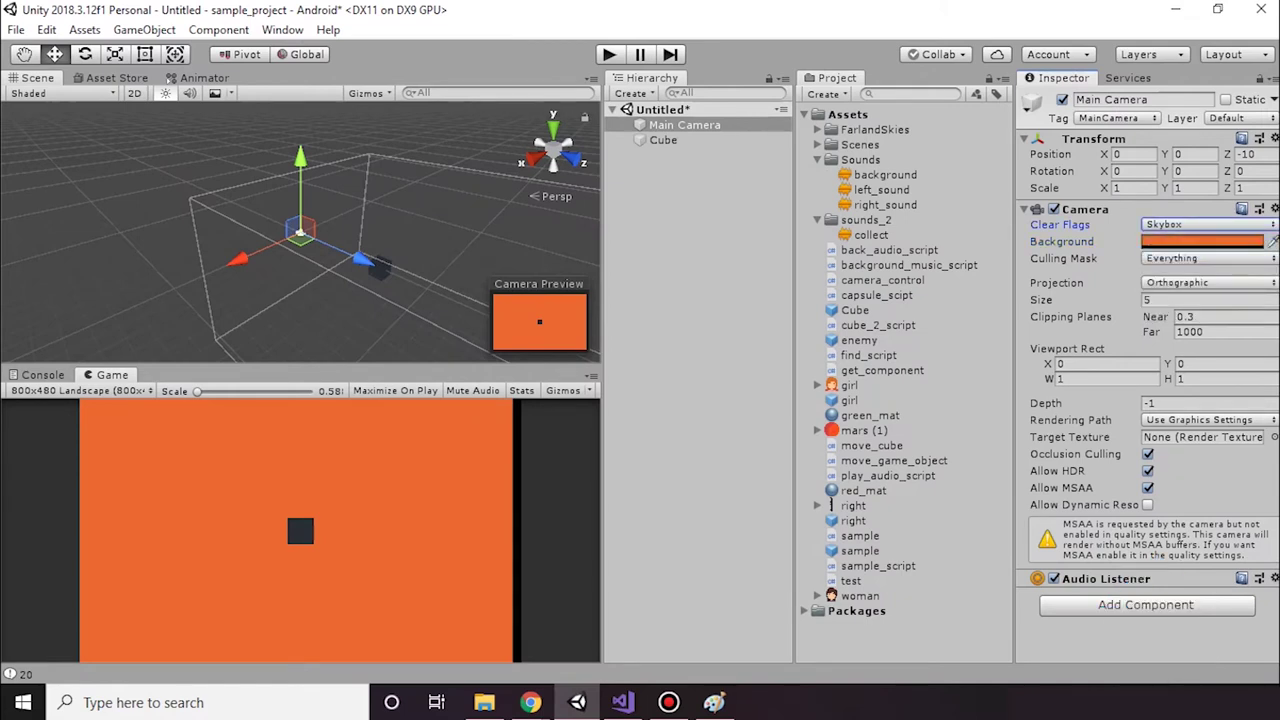
pyautogui.click(700, 300)
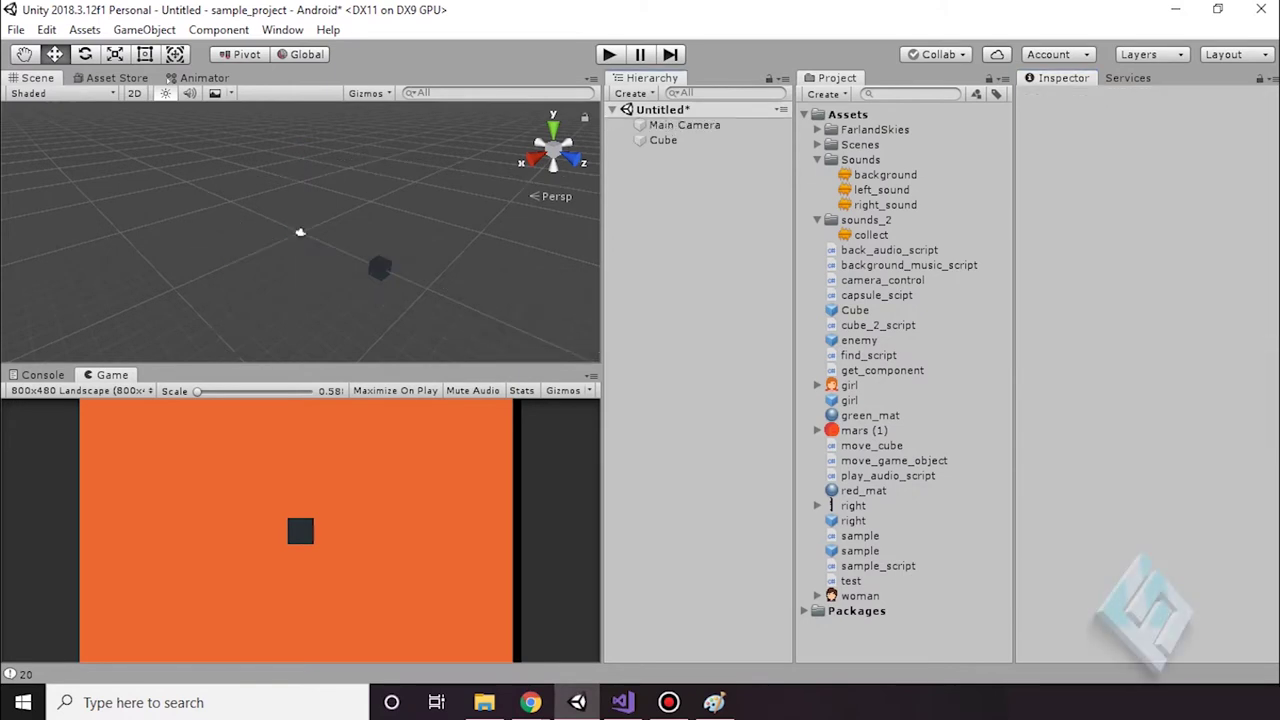
# Create a new material in the Assets folder named skybox_material
pyautogui.click(848, 114)
pyautogui.rightClick(877, 114)
pyautogui.moveTo(925, 122)
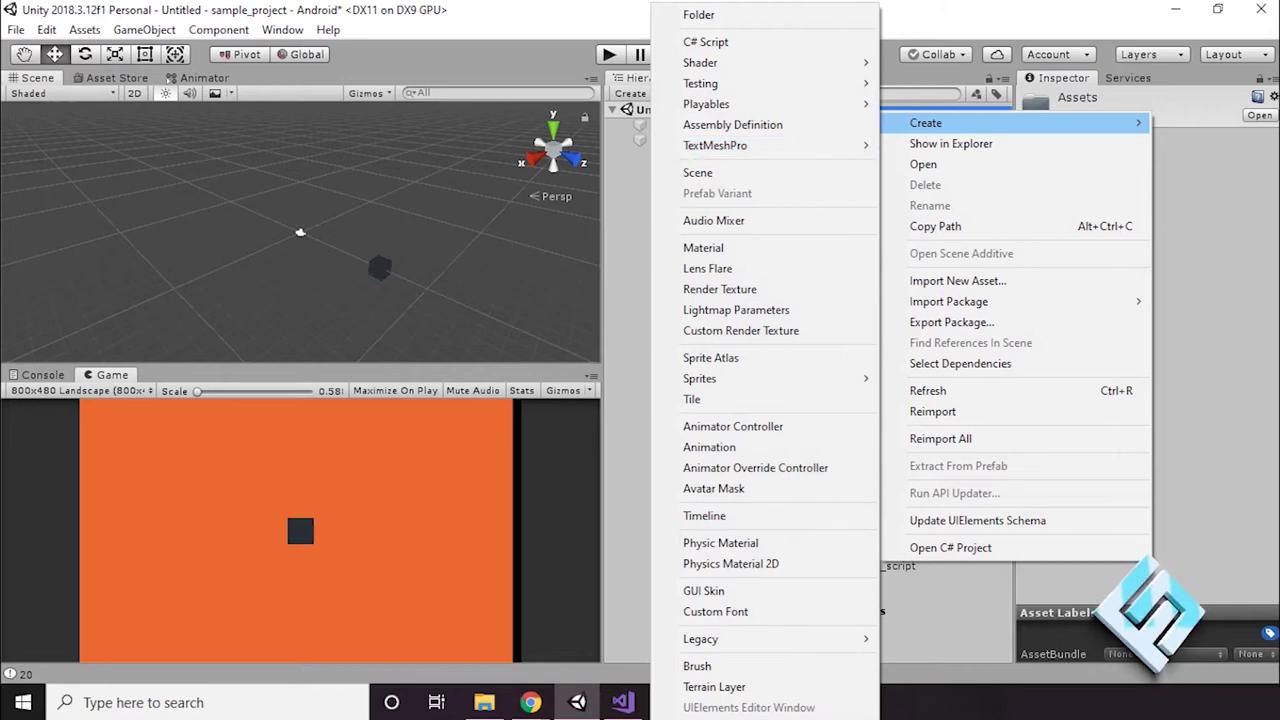
pyautogui.click(703, 247)
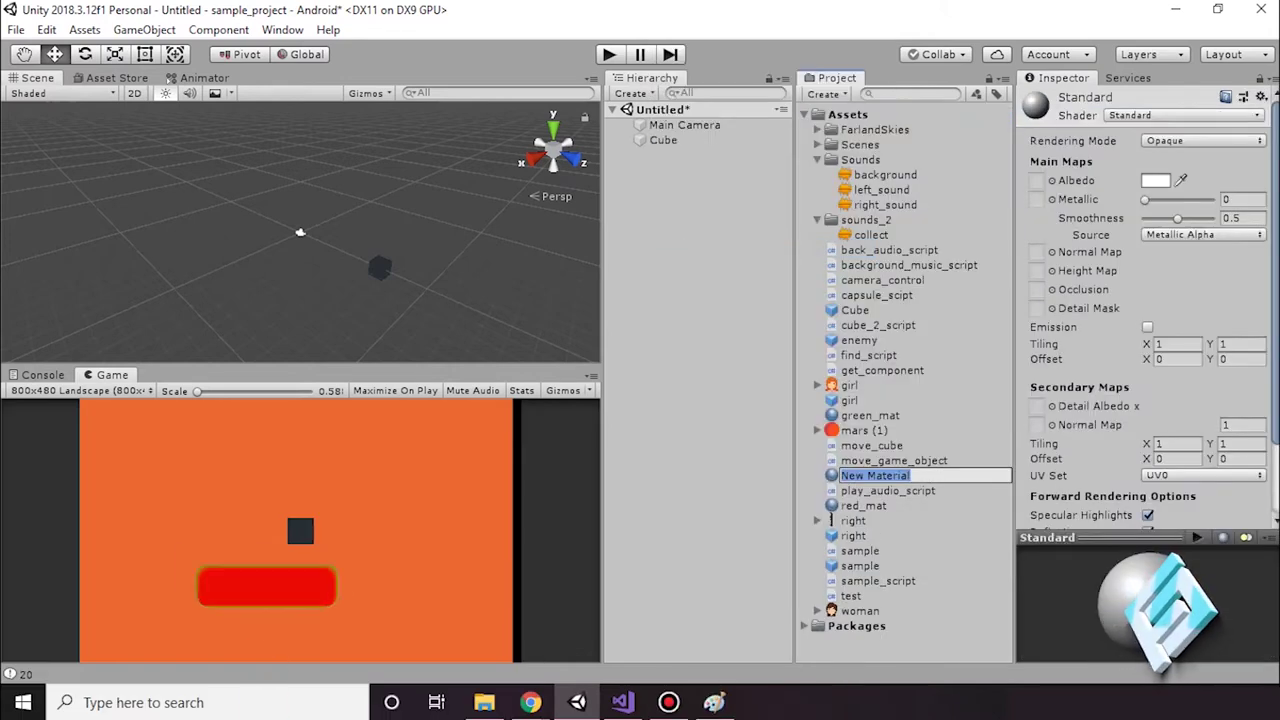
pyautogui.write('skyb')
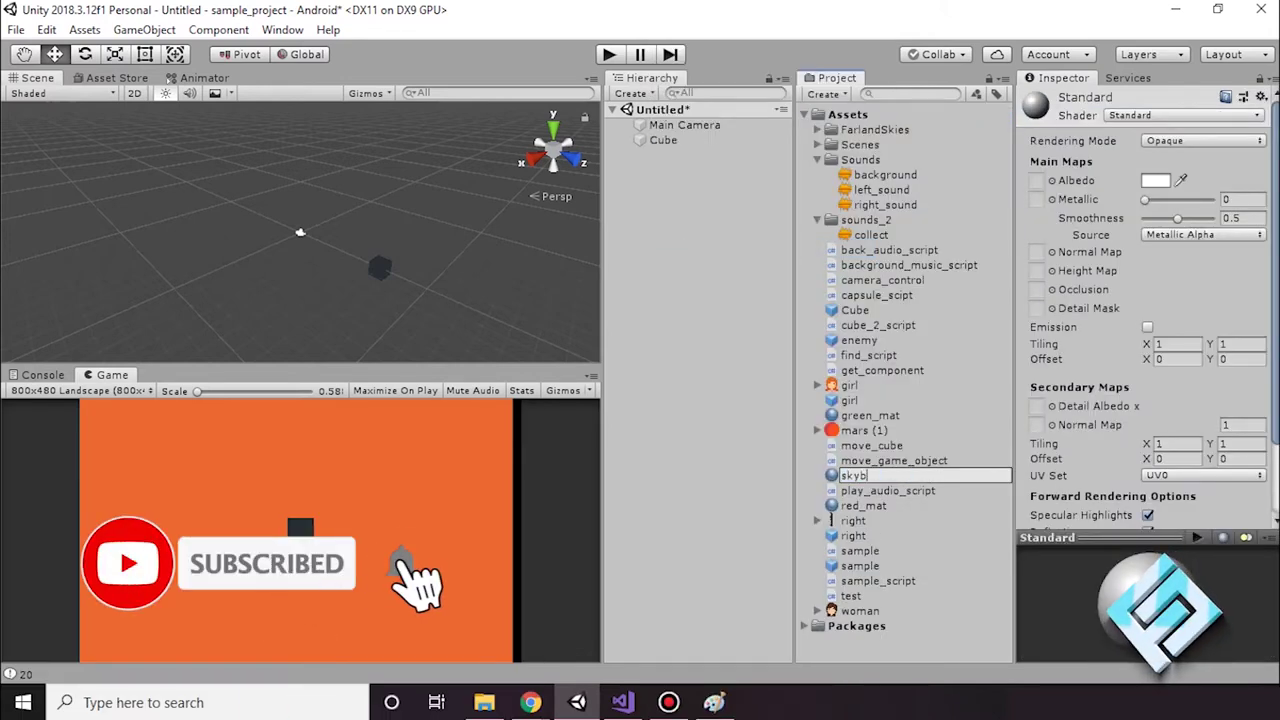
pyautogui.write('ox_material')
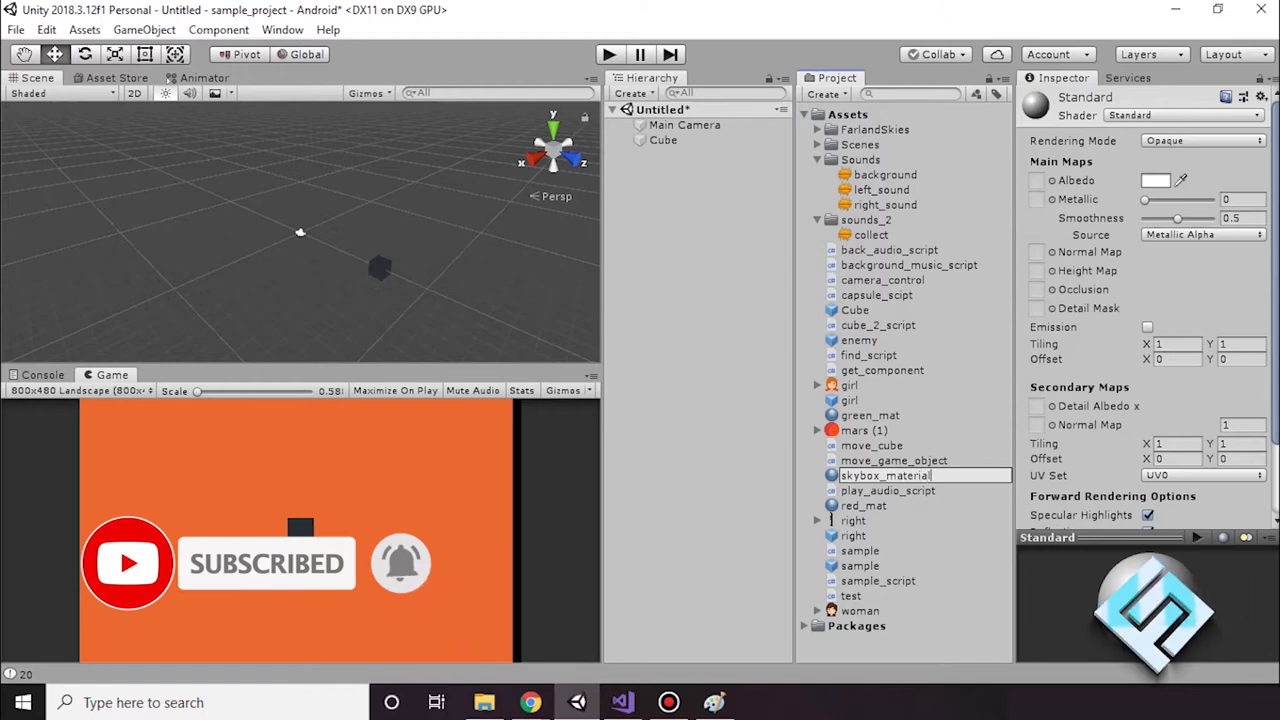
pyautogui.press('Return')
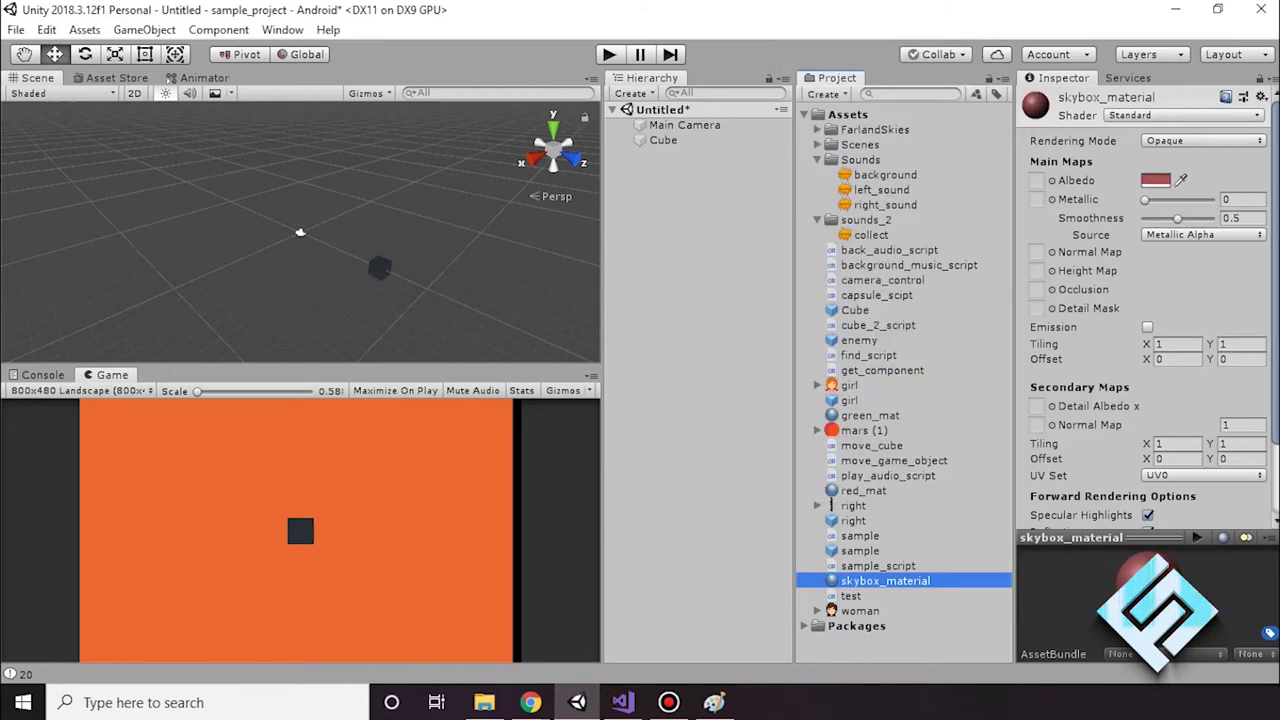
pyautogui.click(1185, 115)
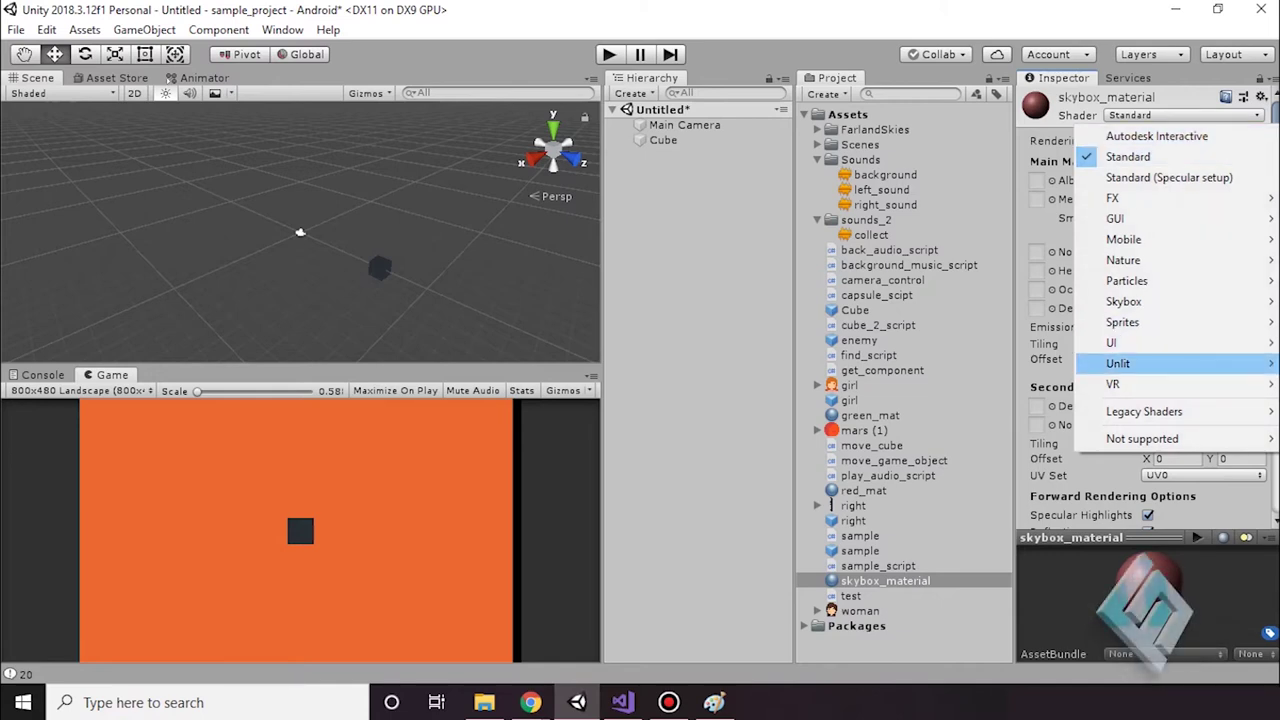
# Set skybox_material's shader to Skybox/6 Sided and review its six empty texture slots
pyautogui.moveTo(1123, 301)
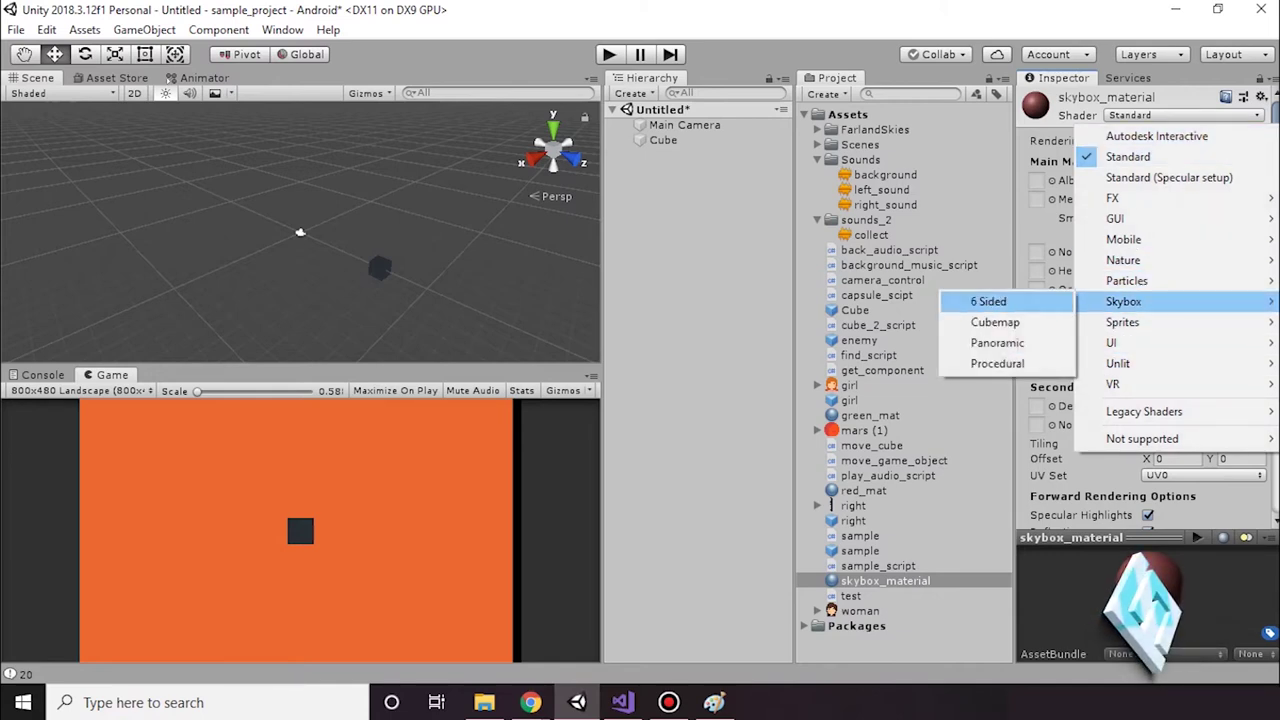
pyautogui.click(988, 301)
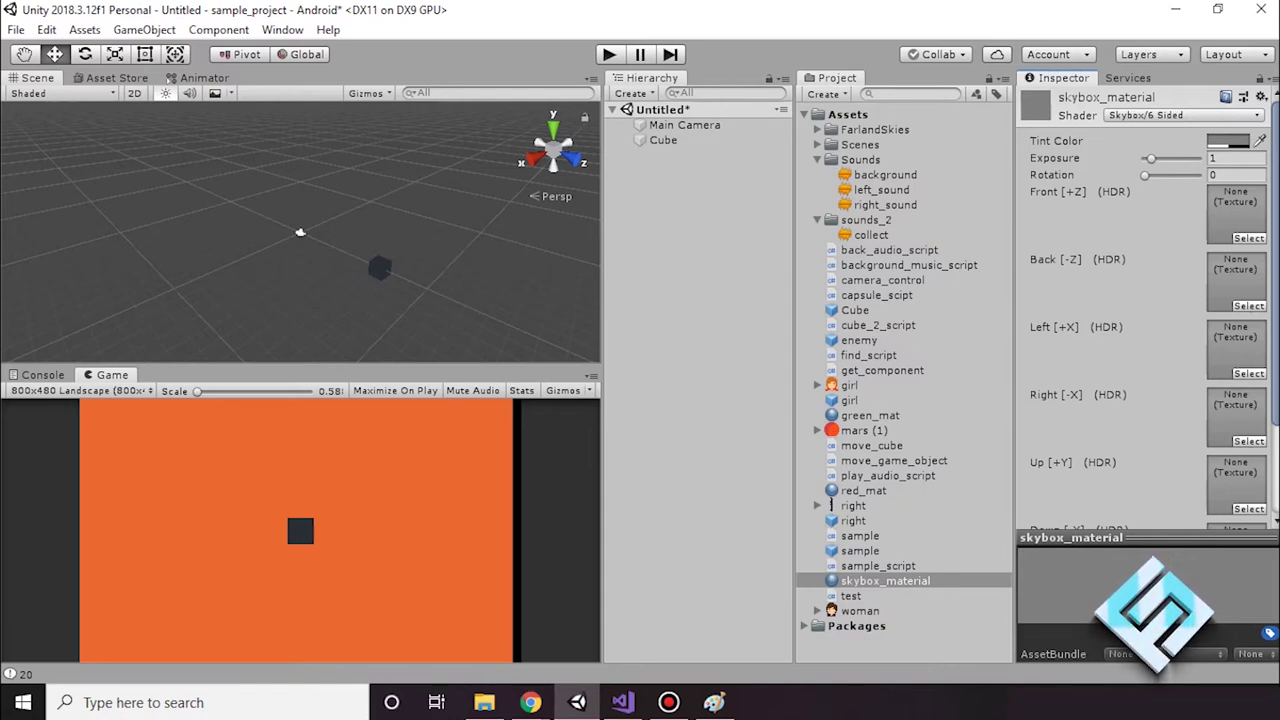
pyautogui.scroll(-3, 1140, 300)
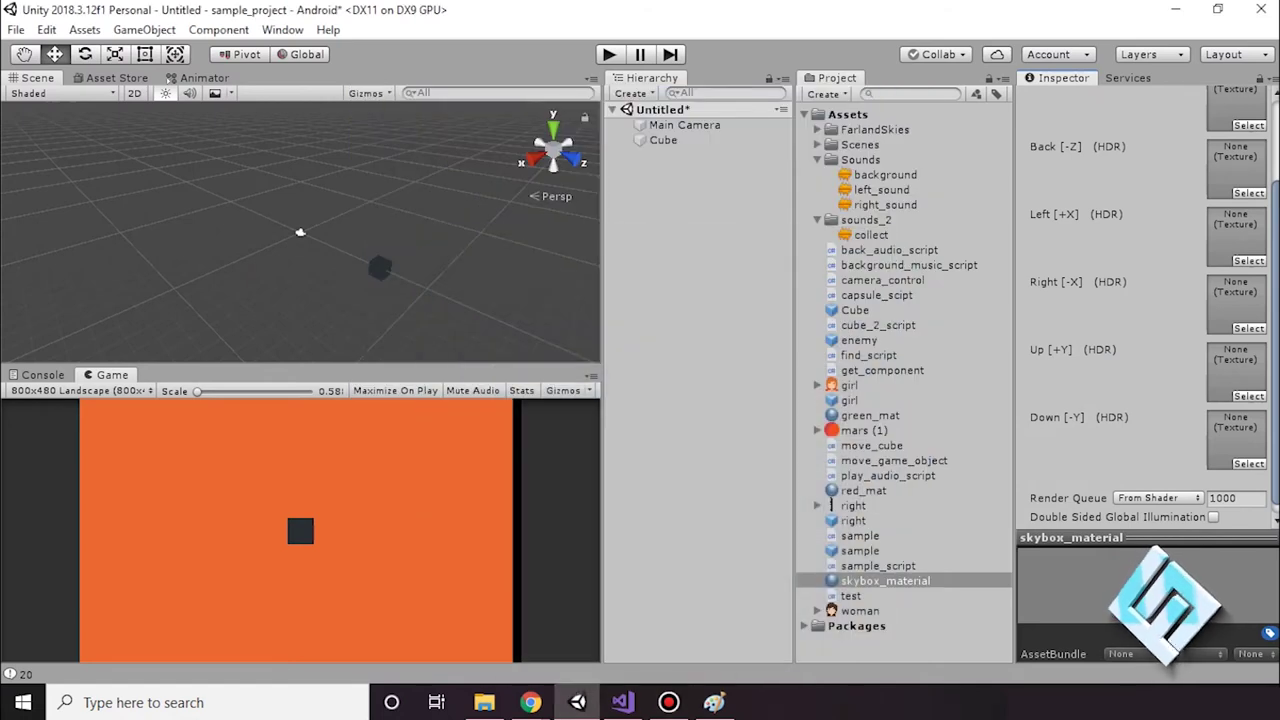
pyautogui.scroll(3, 1140, 300)
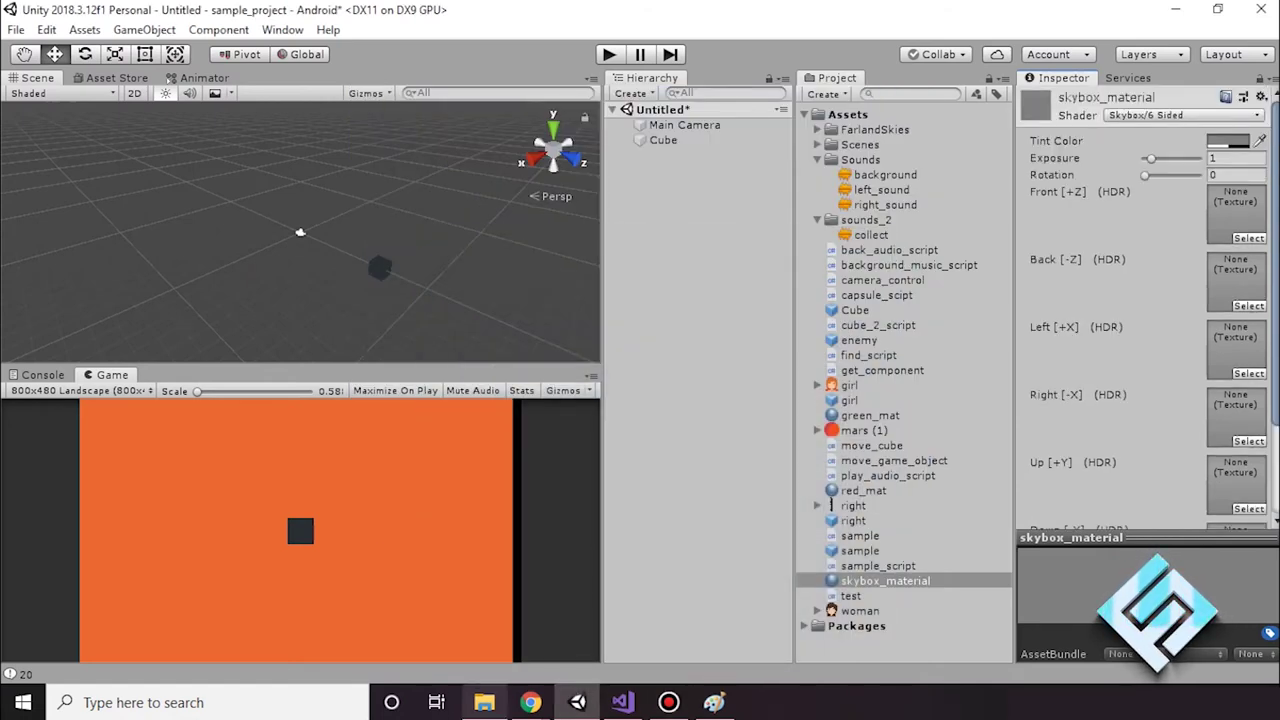
pyautogui.moveTo(484, 702)
pyautogui.click(430, 605)
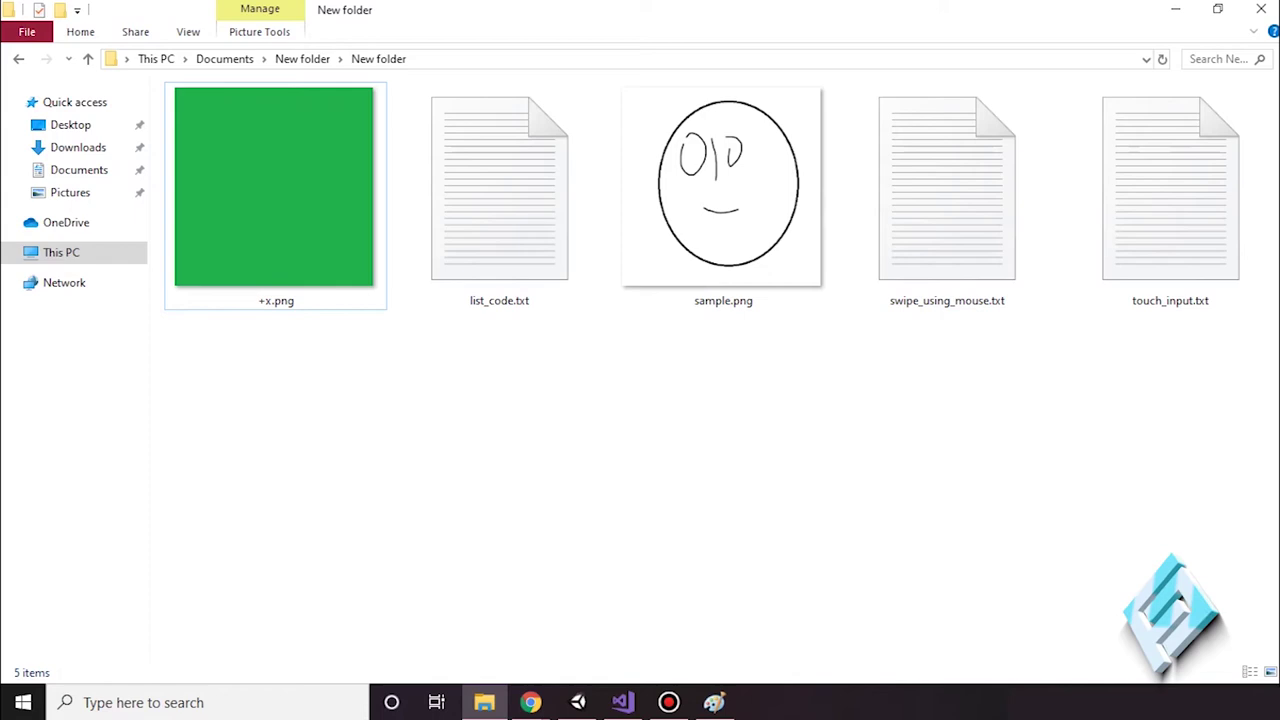
# Duplicate the green +x.png image and rename the first copy to +y.png
pyautogui.click(274, 190)
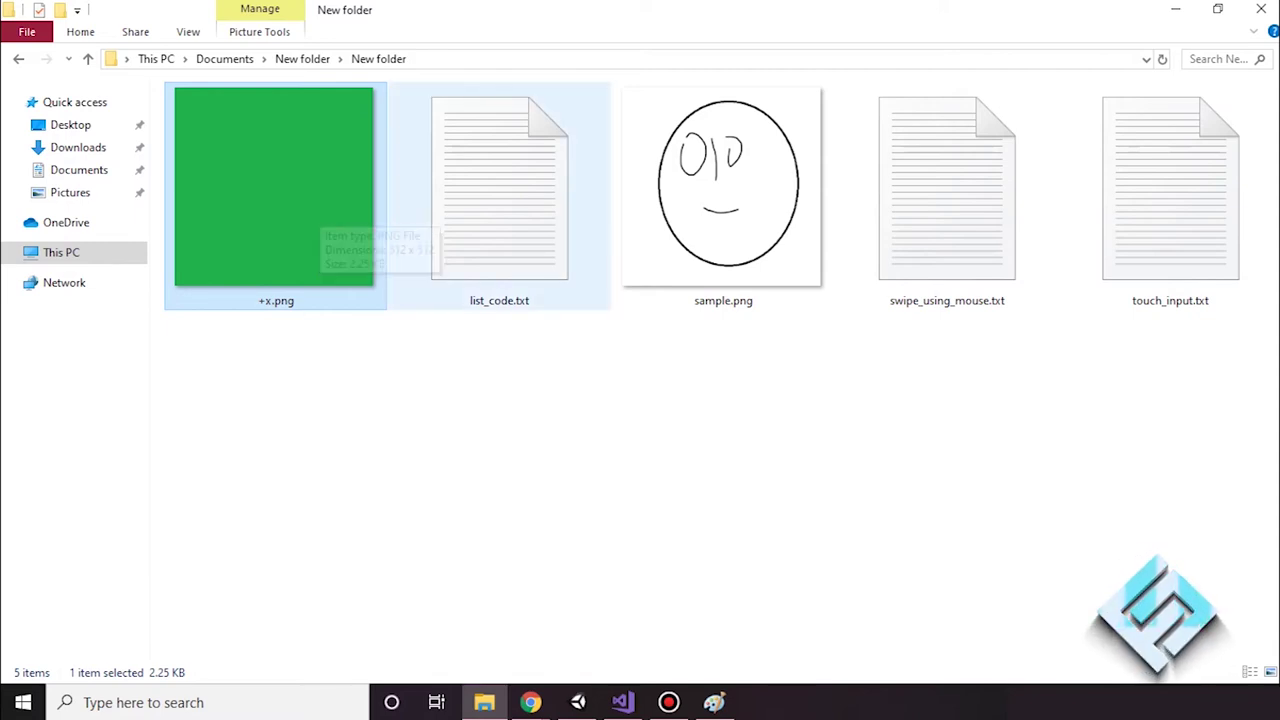
pyautogui.hotkey('ctrl', 'v')
pyautogui.hotkey('ctrl', 'v')
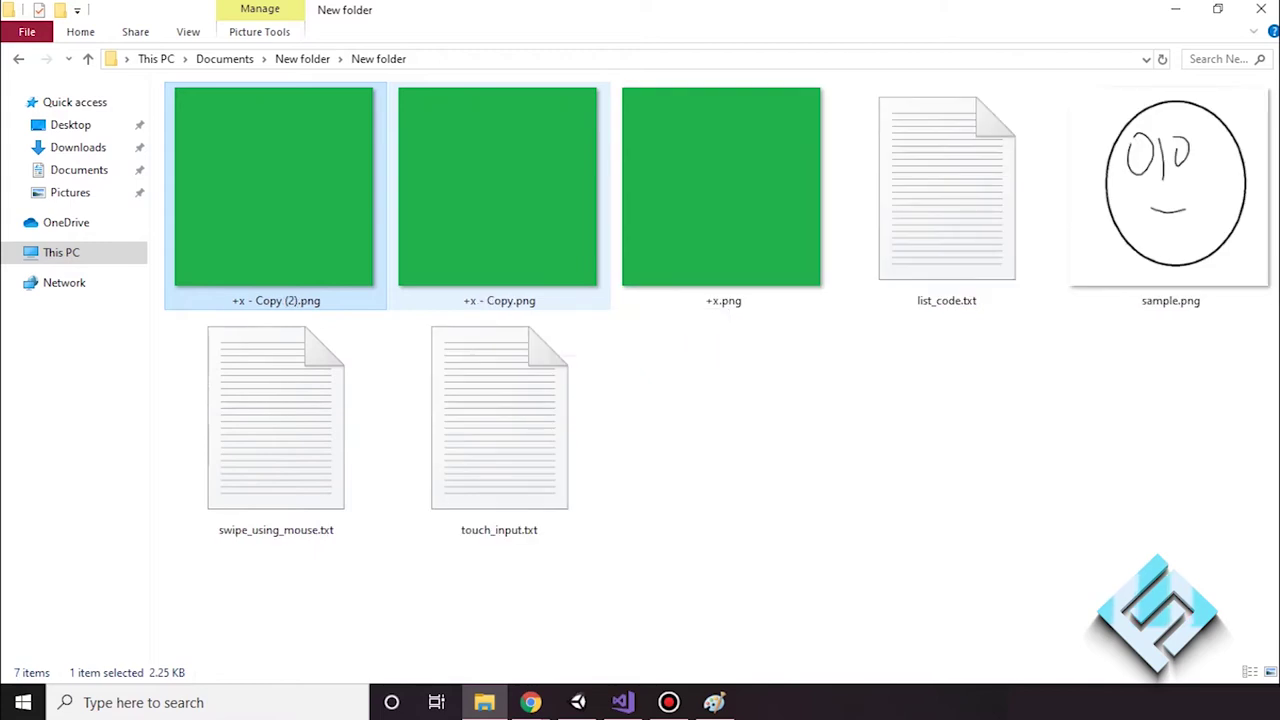
pyautogui.hotkey('ctrl', 'v')
pyautogui.hotkey('ctrl', 'v')
pyautogui.hotkey('ctrl', 'v')
pyautogui.click(273, 186)
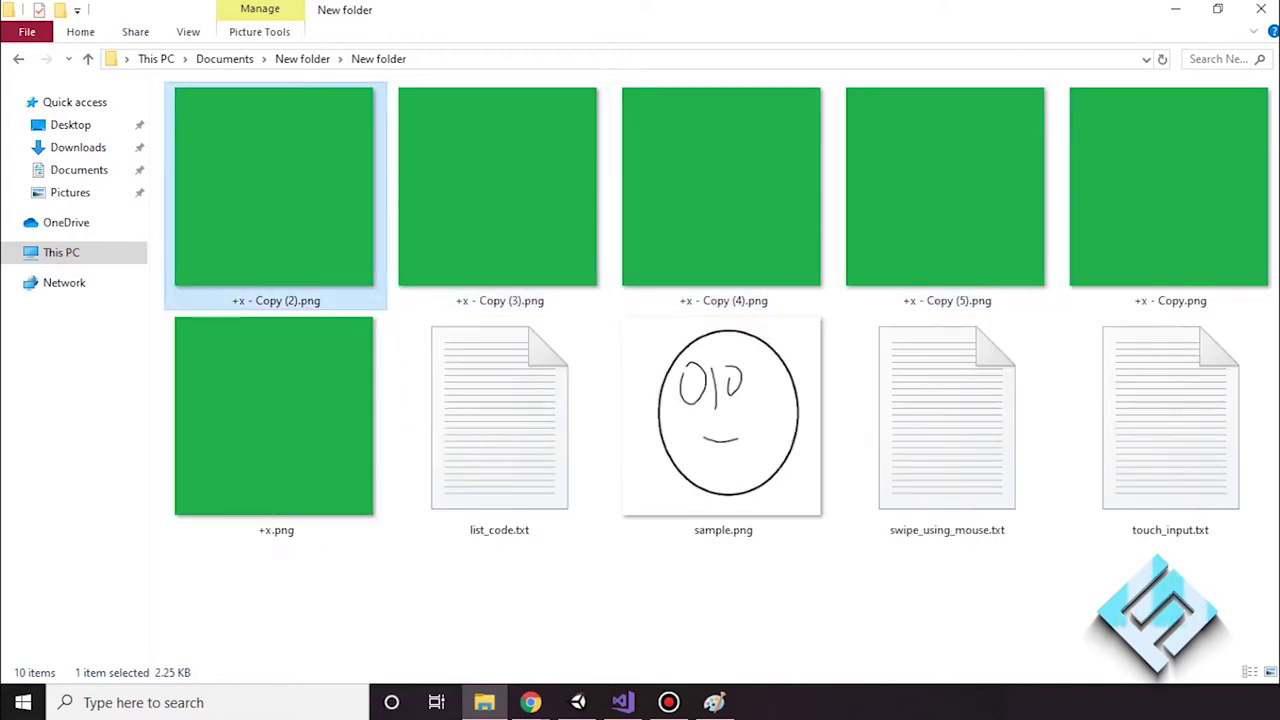
pyautogui.keyDown('shift'); pyautogui.click(273, 416); pyautogui.keyUp('shift')
pyautogui.click(276, 300)
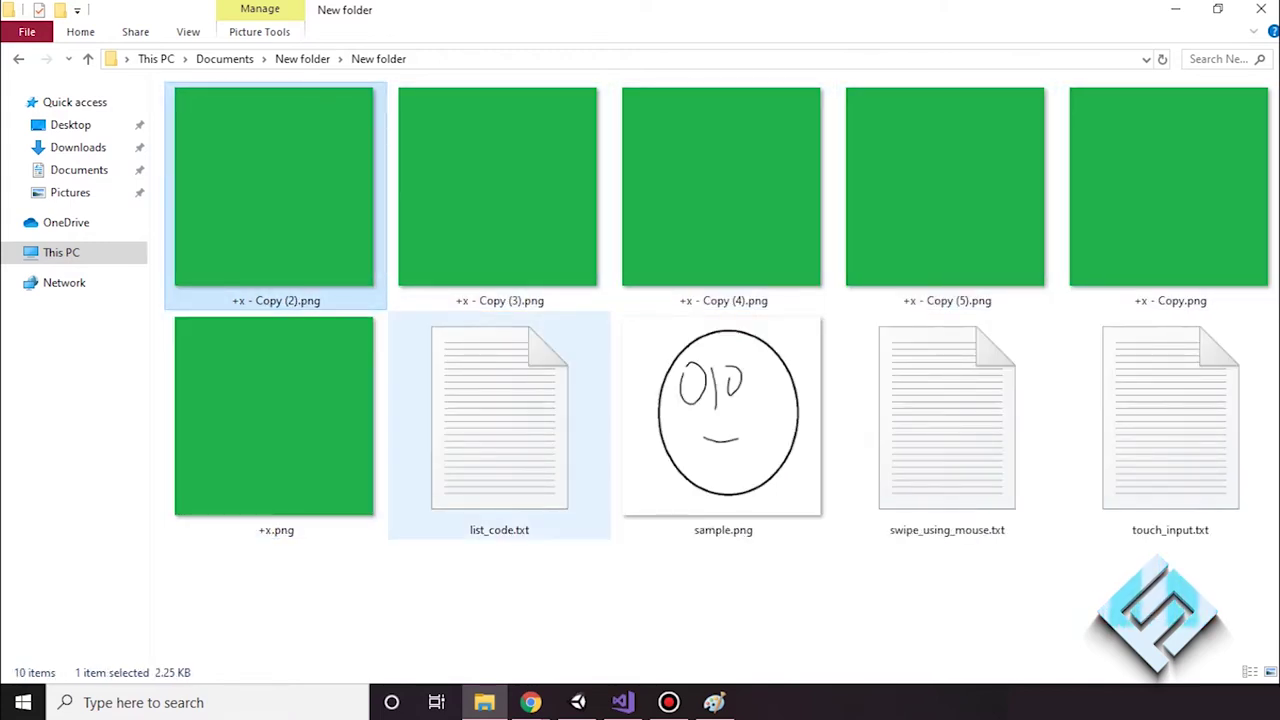
pyautogui.write('+y')
pyautogui.press('Return')
# Rename the next two copies to -y.png and +z.png
pyautogui.click(273, 186)
pyautogui.press('F2')
pyautogui.write('-')
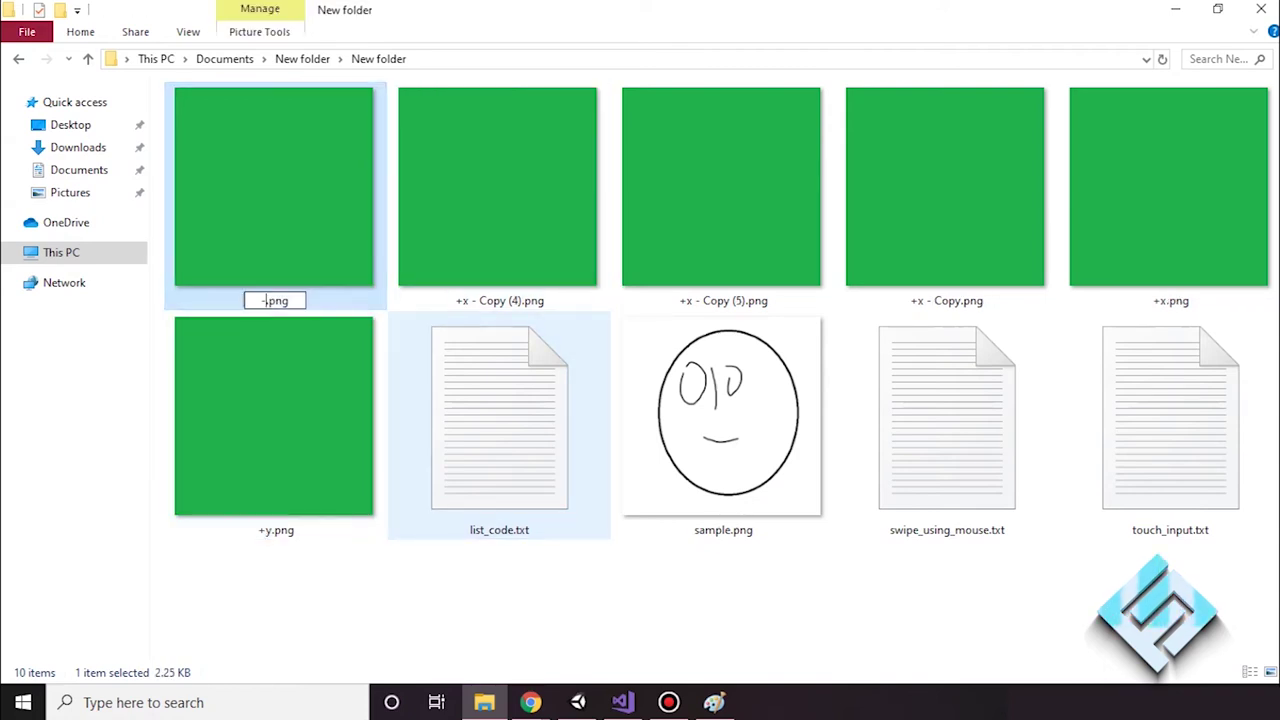
pyautogui.write('y')
pyautogui.press('Return')
pyautogui.press('Up')
pyautogui.press('Left')
pyautogui.press('Left')
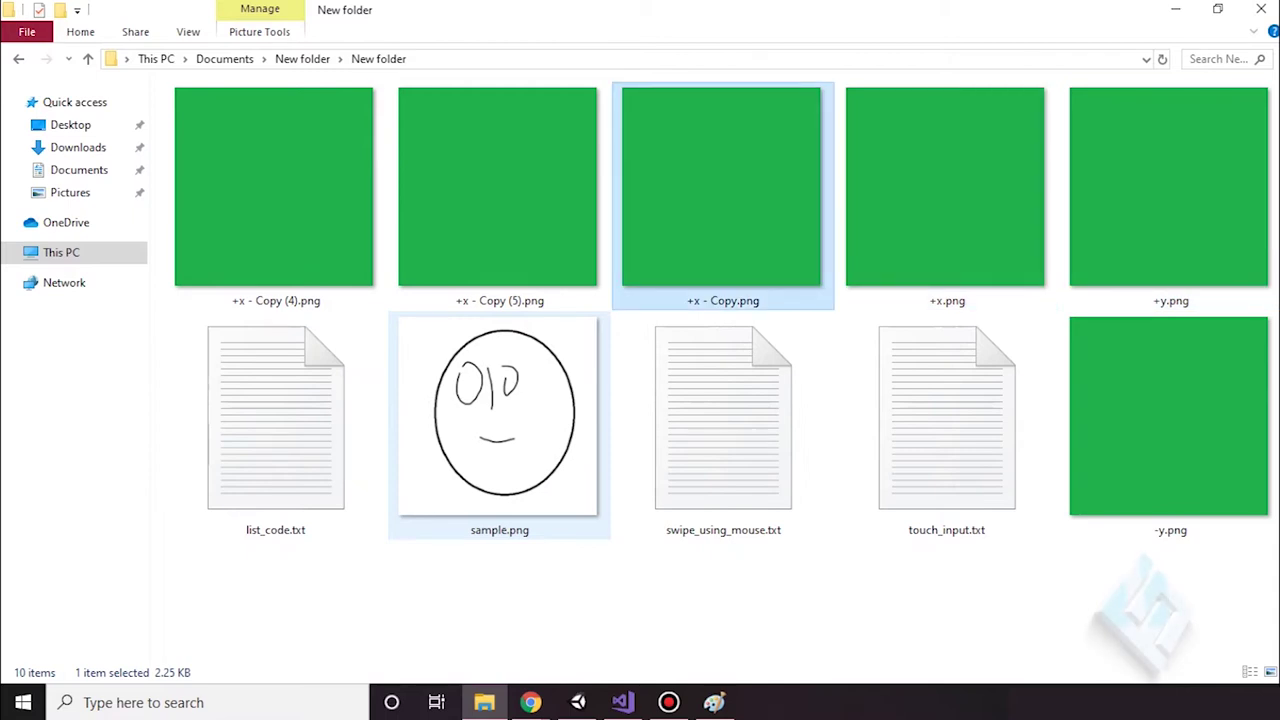
pyautogui.press('Left')
pyautogui.press('Left')
pyautogui.press('F2')
pyautogui.write('+z')
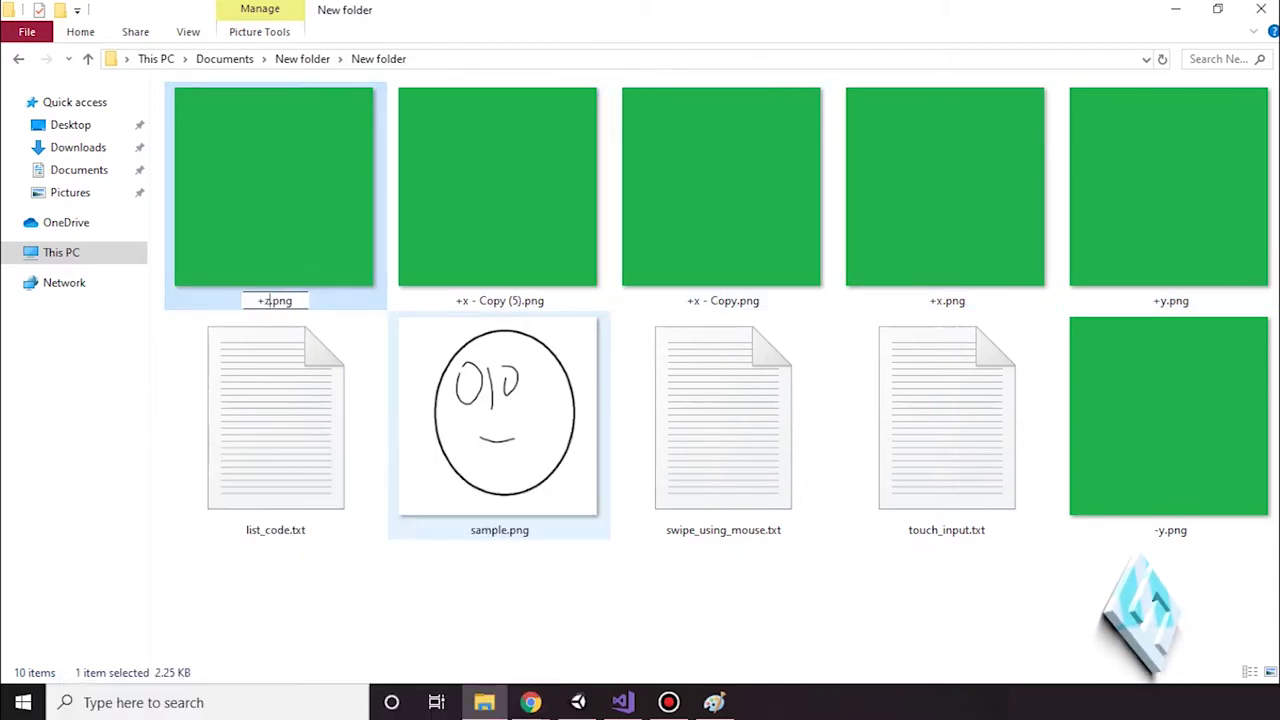
pyautogui.press('Return')
# Rename the remaining copies to -z.png and -x.png
pyautogui.press('Left')
pyautogui.press('Left')
pyautogui.press('Left')
pyautogui.press('Left')
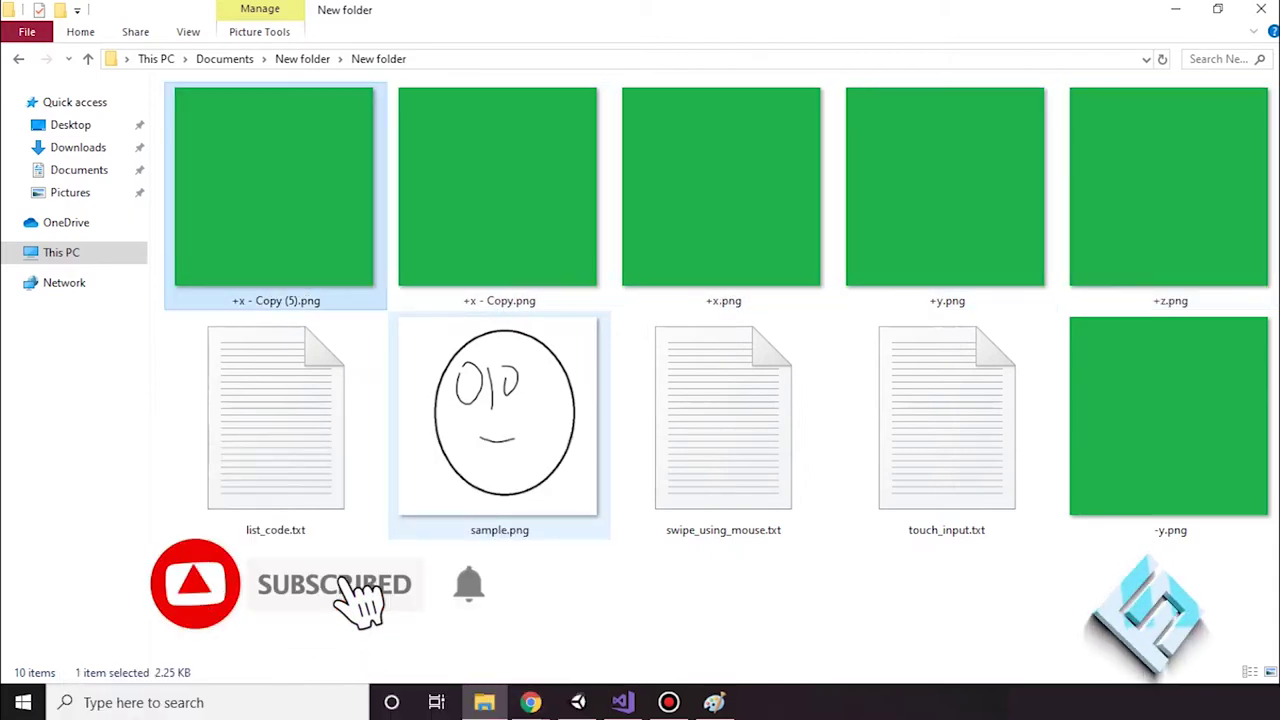
pyautogui.press('F2')
pyautogui.write('-z')
pyautogui.press('Return')
pyautogui.press('Up')
pyautogui.press('Left')
pyautogui.press('Left')
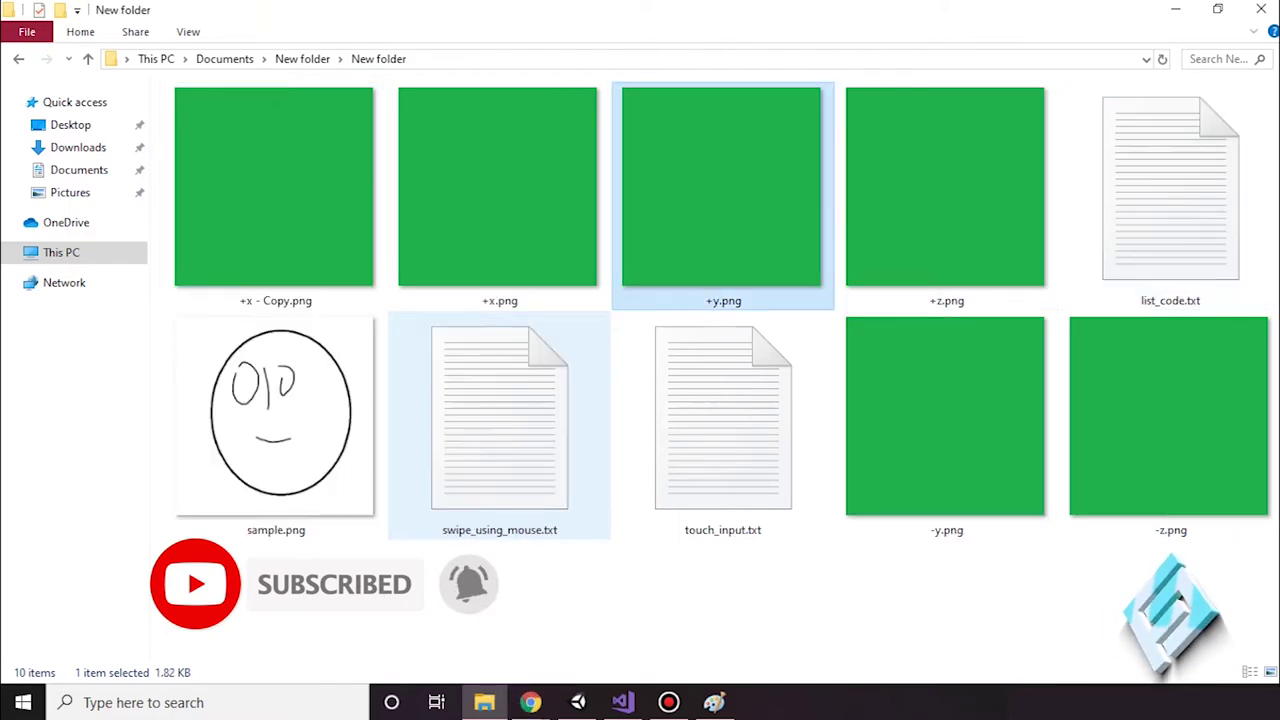
pyautogui.press('Left')
pyautogui.press('Left')
pyautogui.press('F2')
pyautogui.write('-')
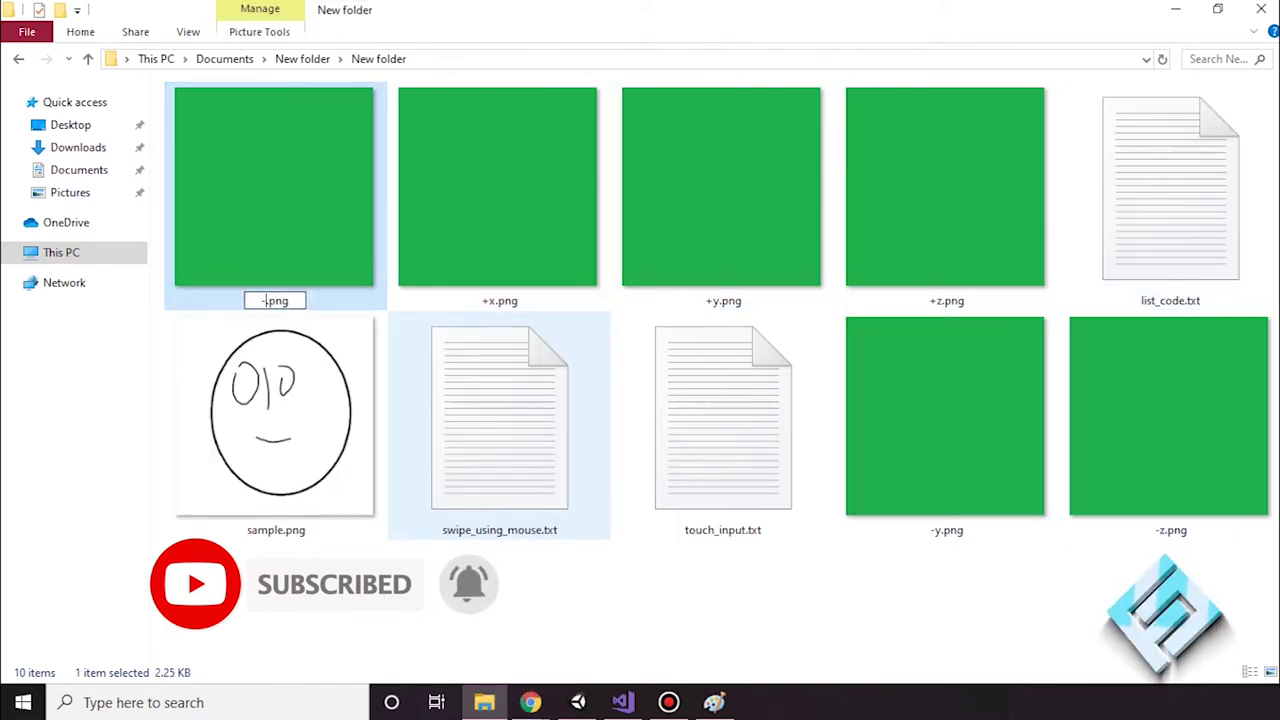
pyautogui.write('x')
pyautogui.press('Return')
# Select +y.png and bring up its context menu
pyautogui.press('Up')
pyautogui.press('Left')
pyautogui.press('Left')
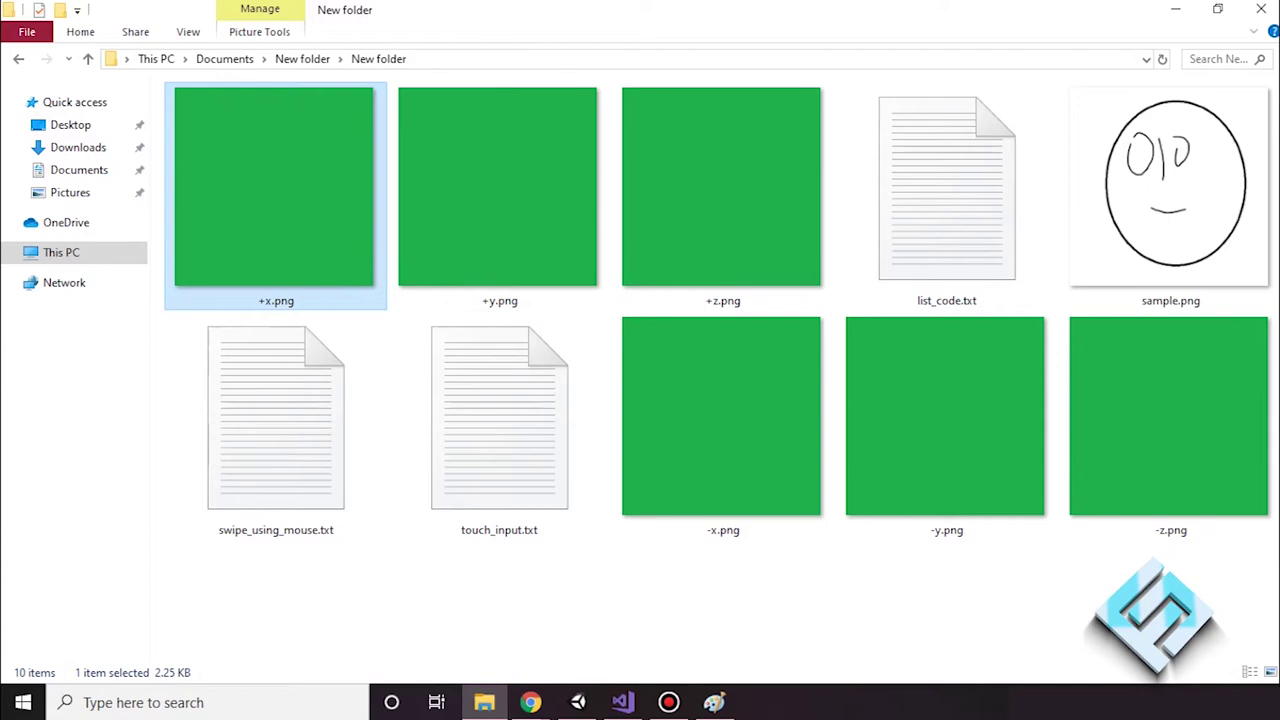
pyautogui.press('Right')
pyautogui.hotkey('shift', 'F10')
# Refill +y.png with orange in Paint and save it
pyautogui.press('Up')
pyautogui.press('Up')
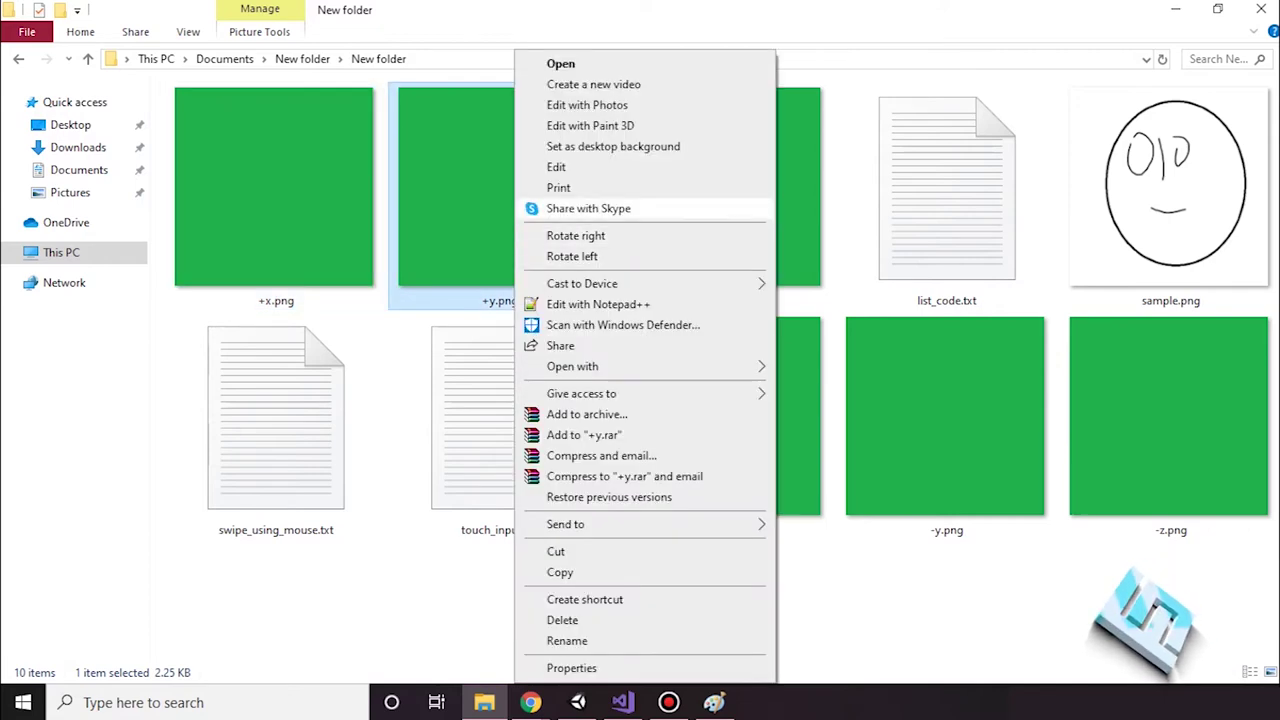
pyautogui.press('Up')
pyautogui.press('Up')
pyautogui.press('Return')
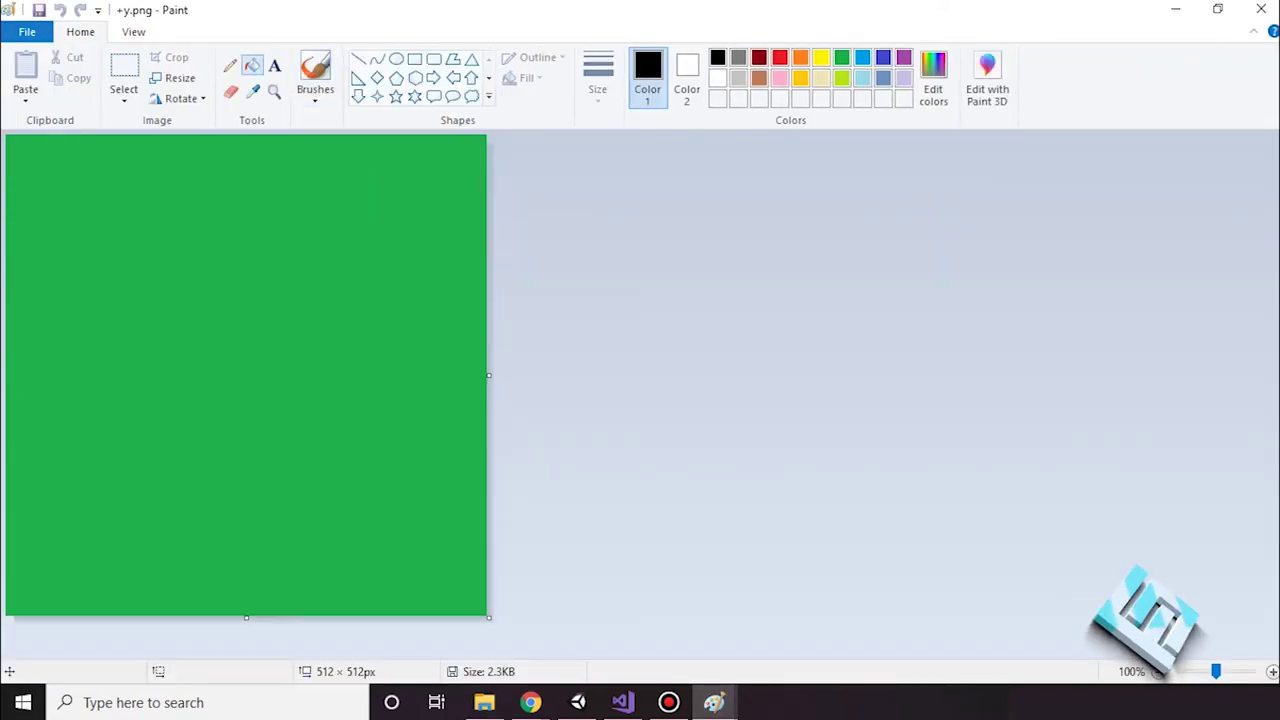
pyautogui.click(800, 57)
pyautogui.click(245, 375)
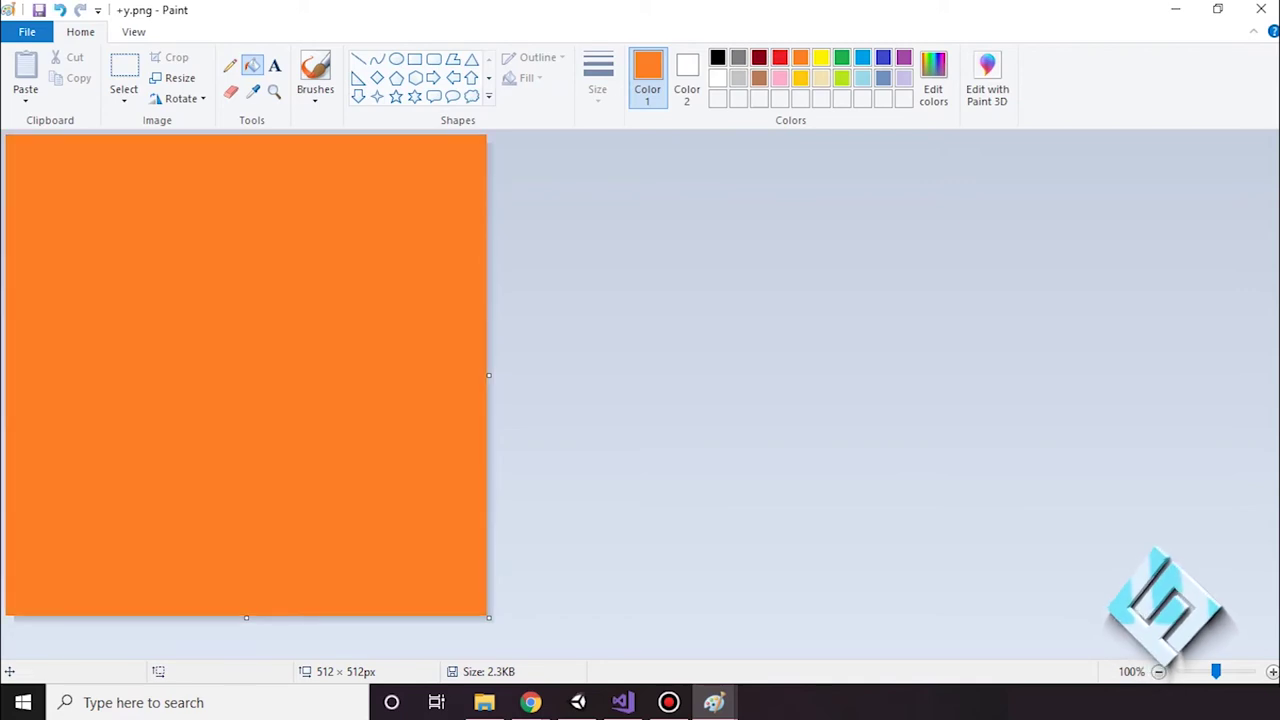
pyautogui.hotkey('ctrl', 's')
pyautogui.hotkey('alt', 'F4')
# Refill +z.png with lime green using the Fill bucket and save it
pyautogui.press('Right')
pyautogui.hotkey('shift', 'F10')
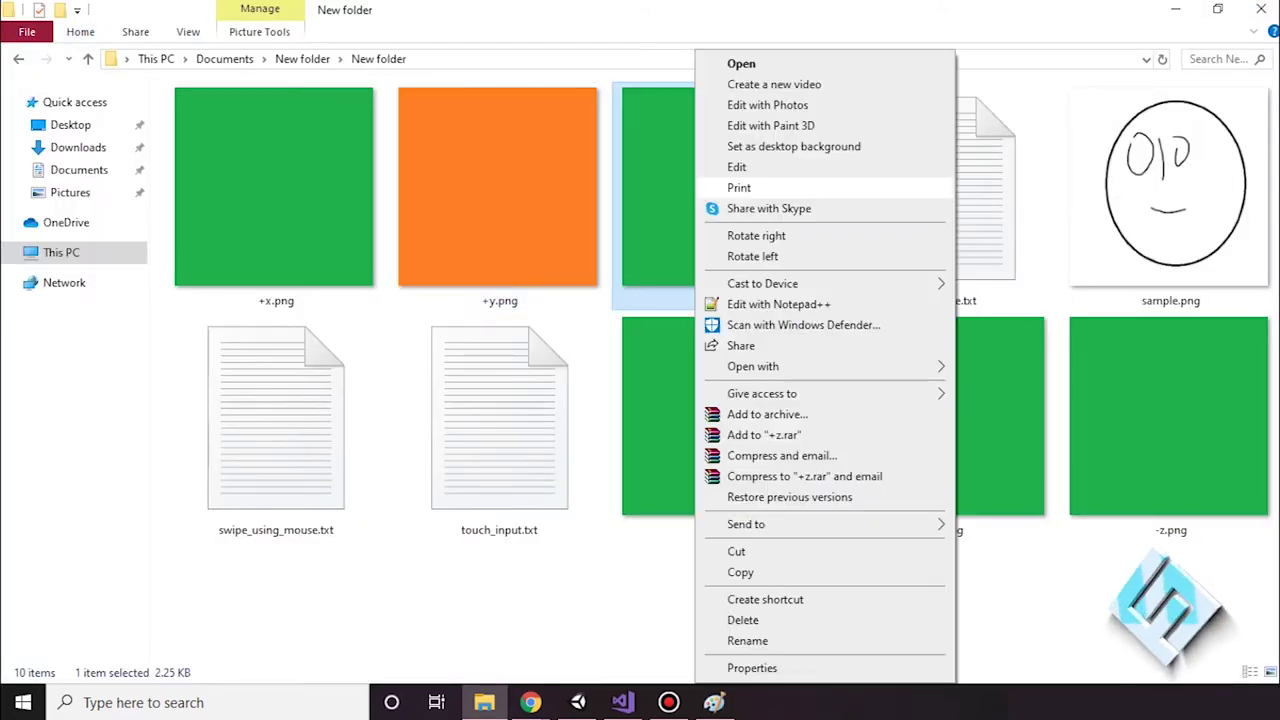
pyautogui.press('Up')
pyautogui.press('Return')
pyautogui.click(842, 78)
pyautogui.click(252, 65)
pyautogui.click(245, 375)
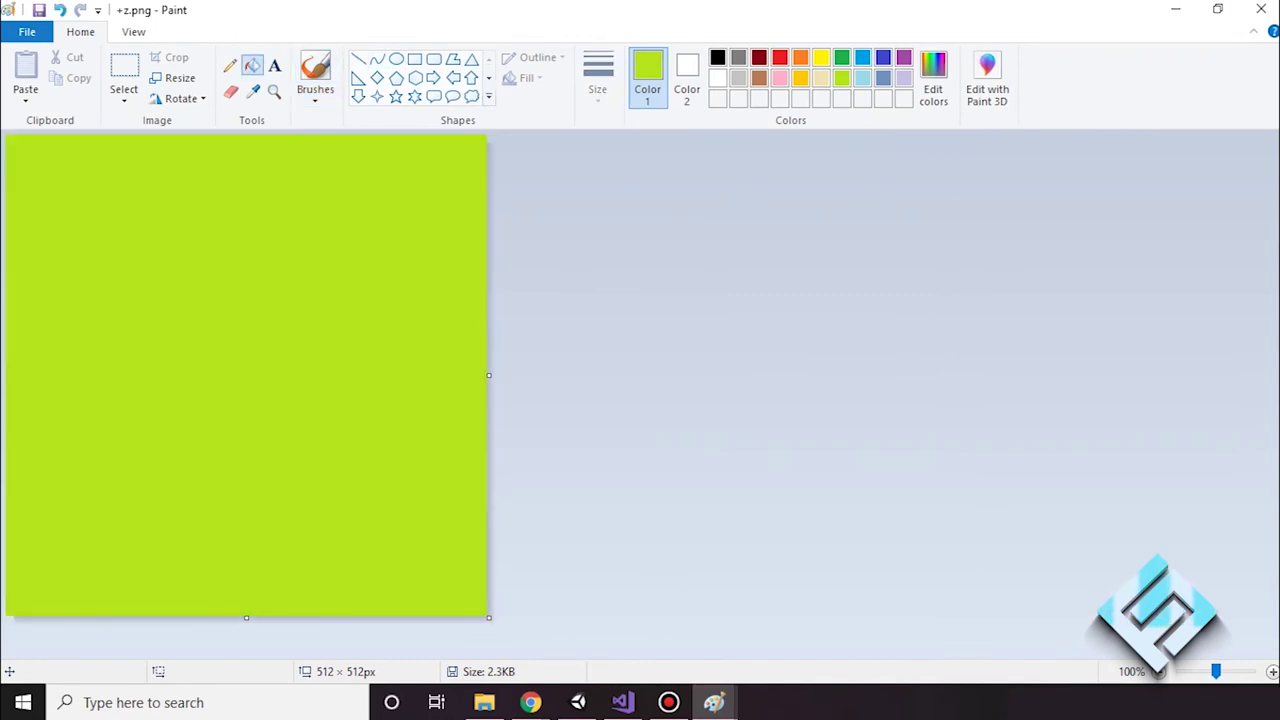
pyautogui.hotkey('ctrl', 's')
pyautogui.click(1261, 9)
# Refill -x.png with brown and save it
pyautogui.press('Down')
pyautogui.hotkey('shift', 'F10')
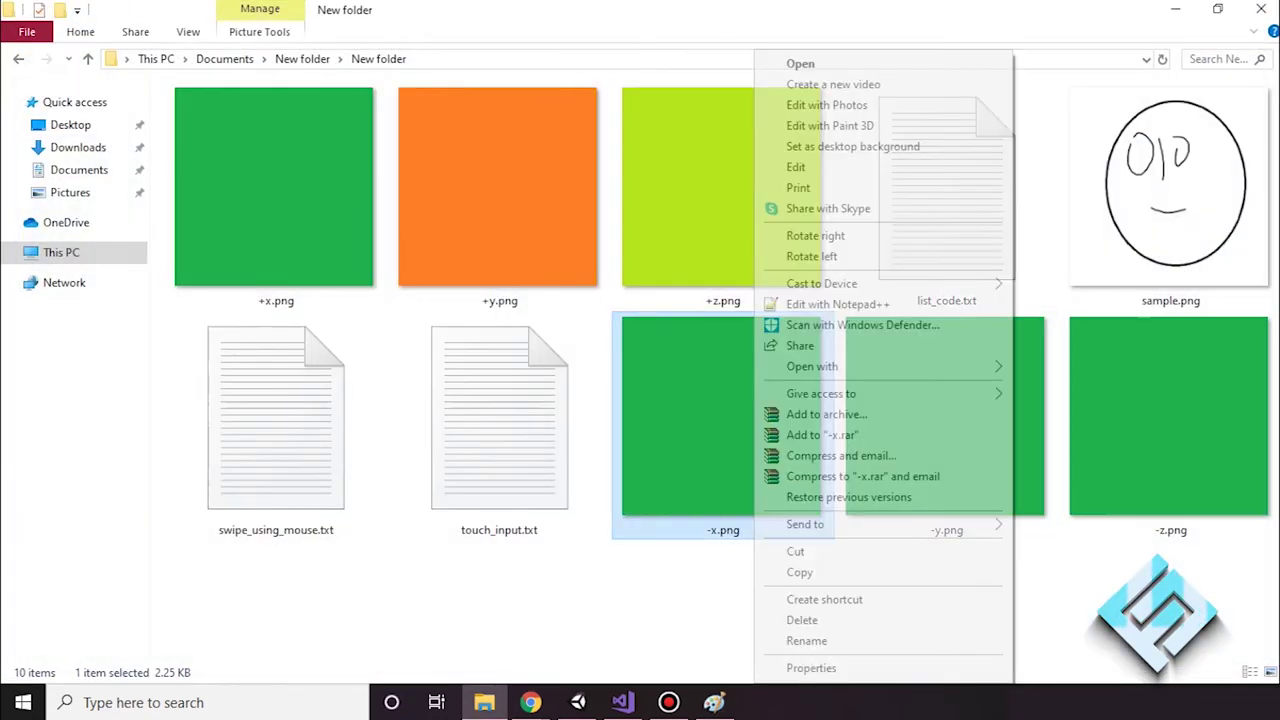
pyautogui.press('Up')
pyautogui.press('Return')
pyautogui.click(759, 78)
pyautogui.click(252, 65)
pyautogui.click(245, 375)
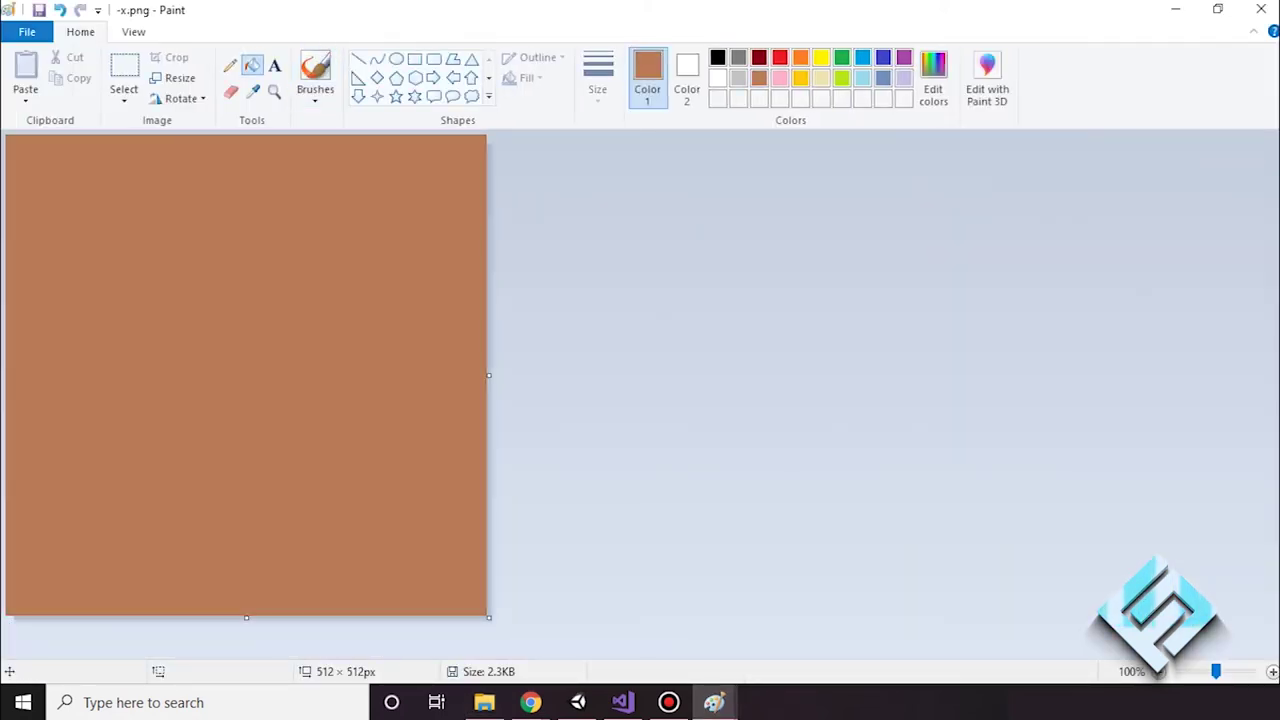
pyautogui.hotkey('ctrl', 's')
pyautogui.click(1261, 9)
# Refill -y.png with turquoise blue and save it
pyautogui.press('Right')
pyautogui.hotkey('shift', 'F10')
pyautogui.press('Up')
pyautogui.press('Return')
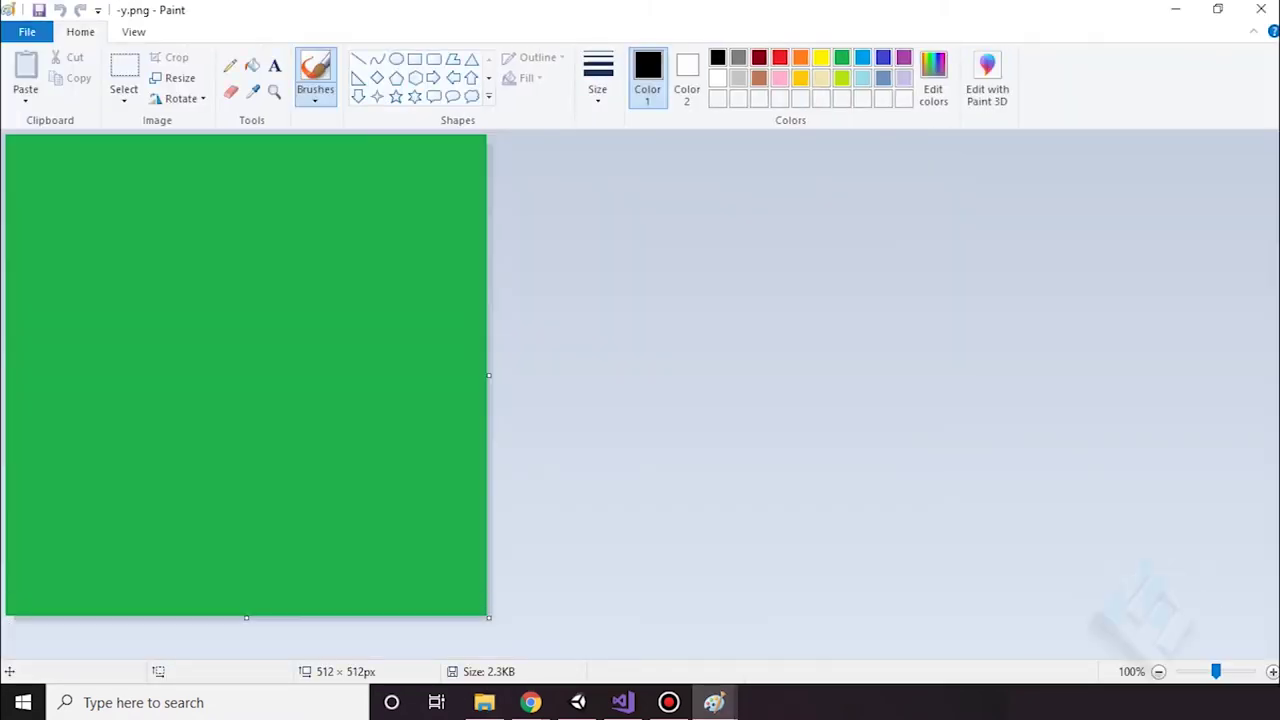
pyautogui.click(862, 78)
pyautogui.click(862, 57)
pyautogui.click(252, 65)
pyautogui.click(245, 375)
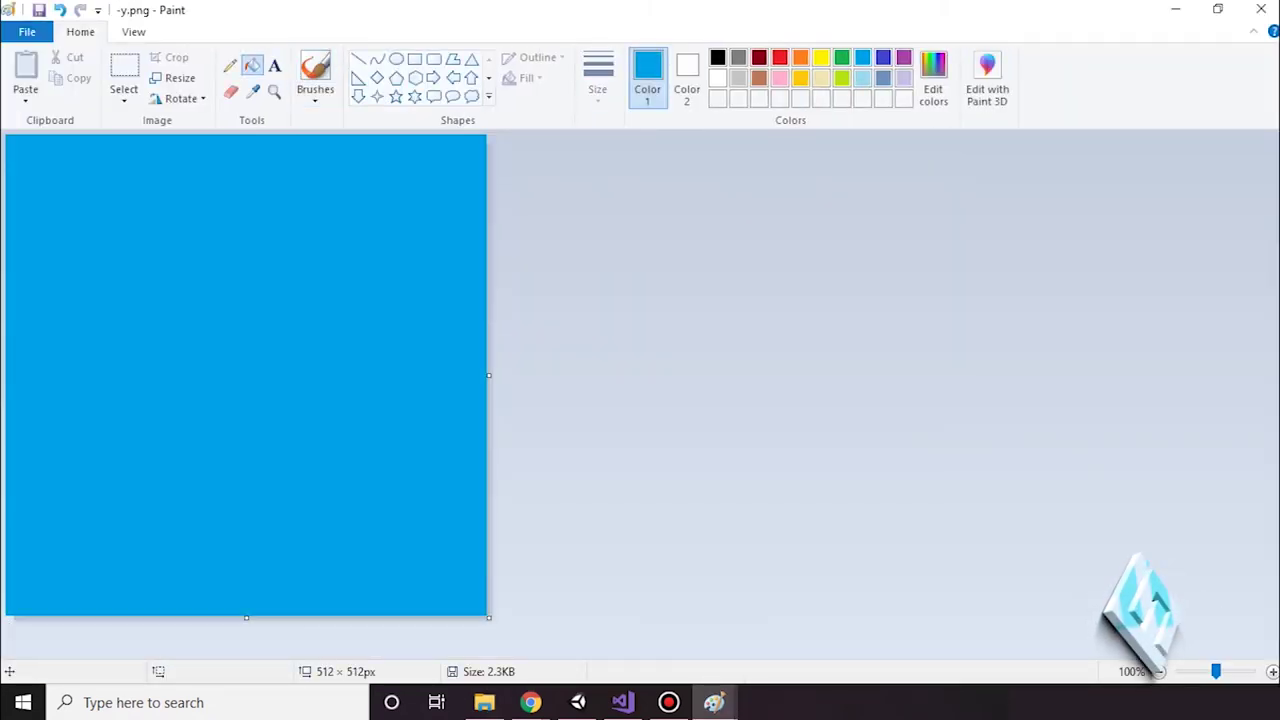
pyautogui.hotkey('ctrl', 's')
pyautogui.click(1261, 9)
# Refill -z.png with purple and save it
pyautogui.press('Right')
pyautogui.hotkey('shift', 'F10')
pyautogui.press('Up')
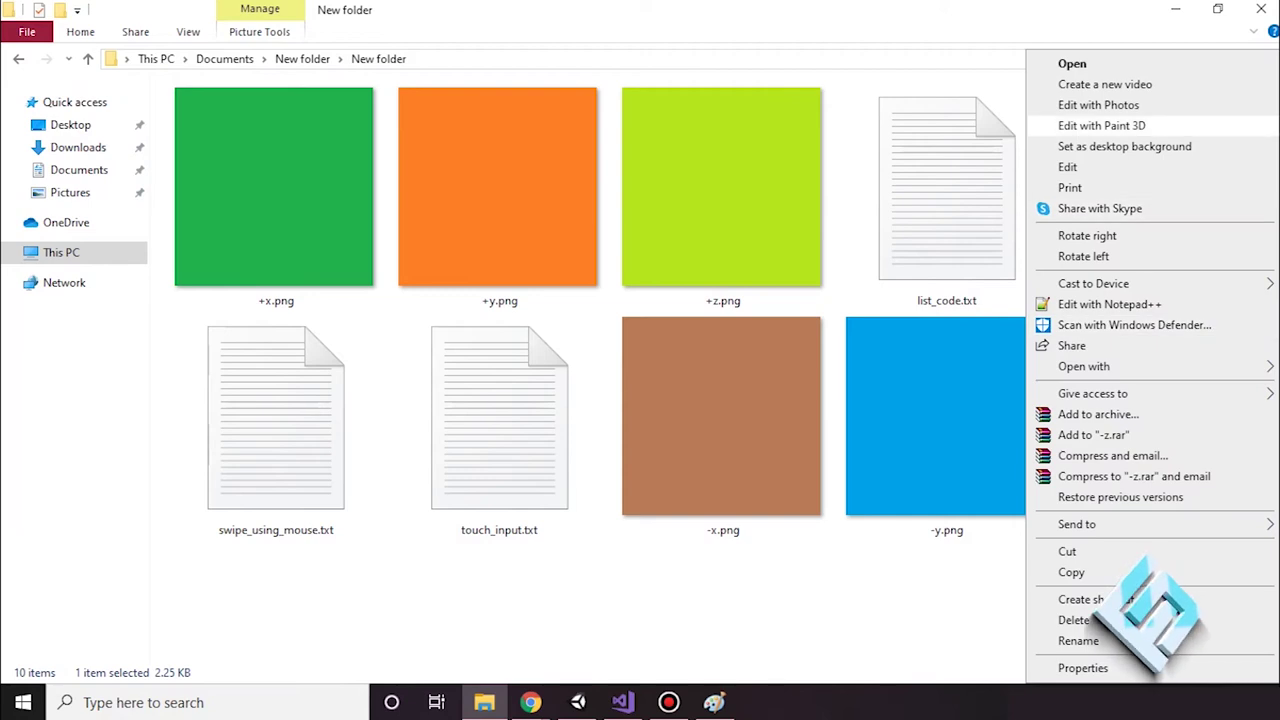
pyautogui.press('Return')
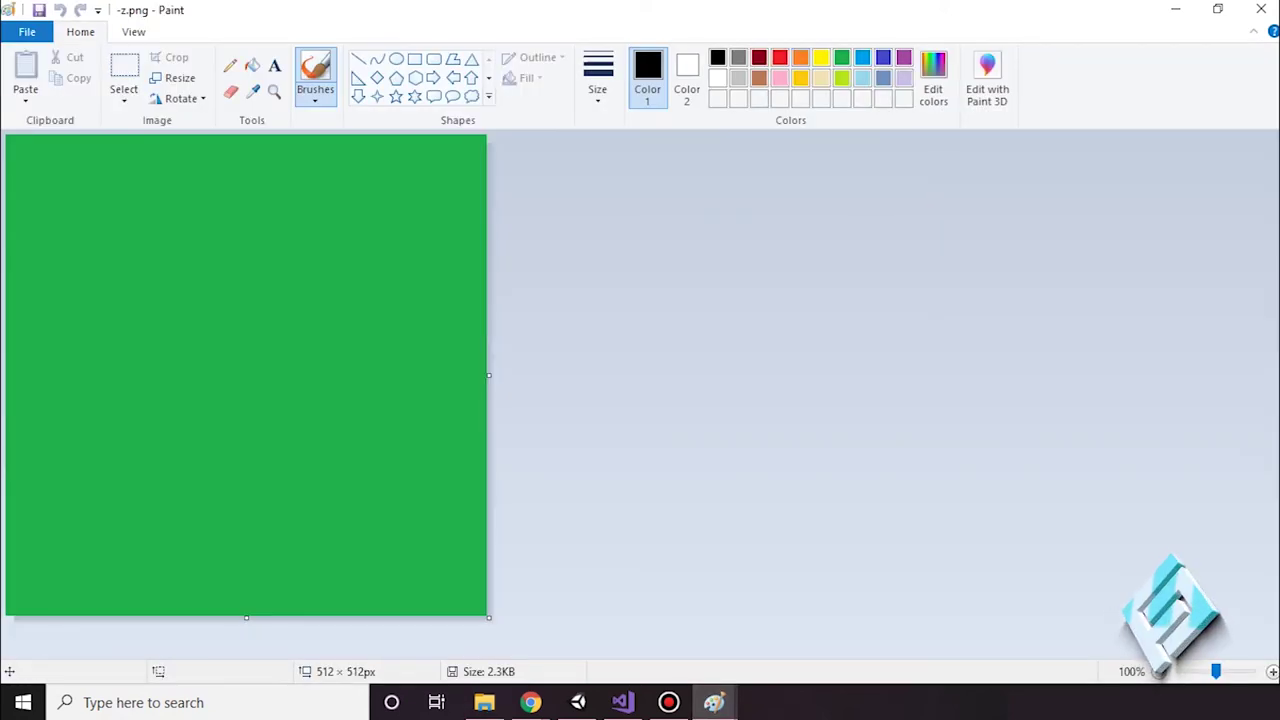
pyautogui.click(252, 65)
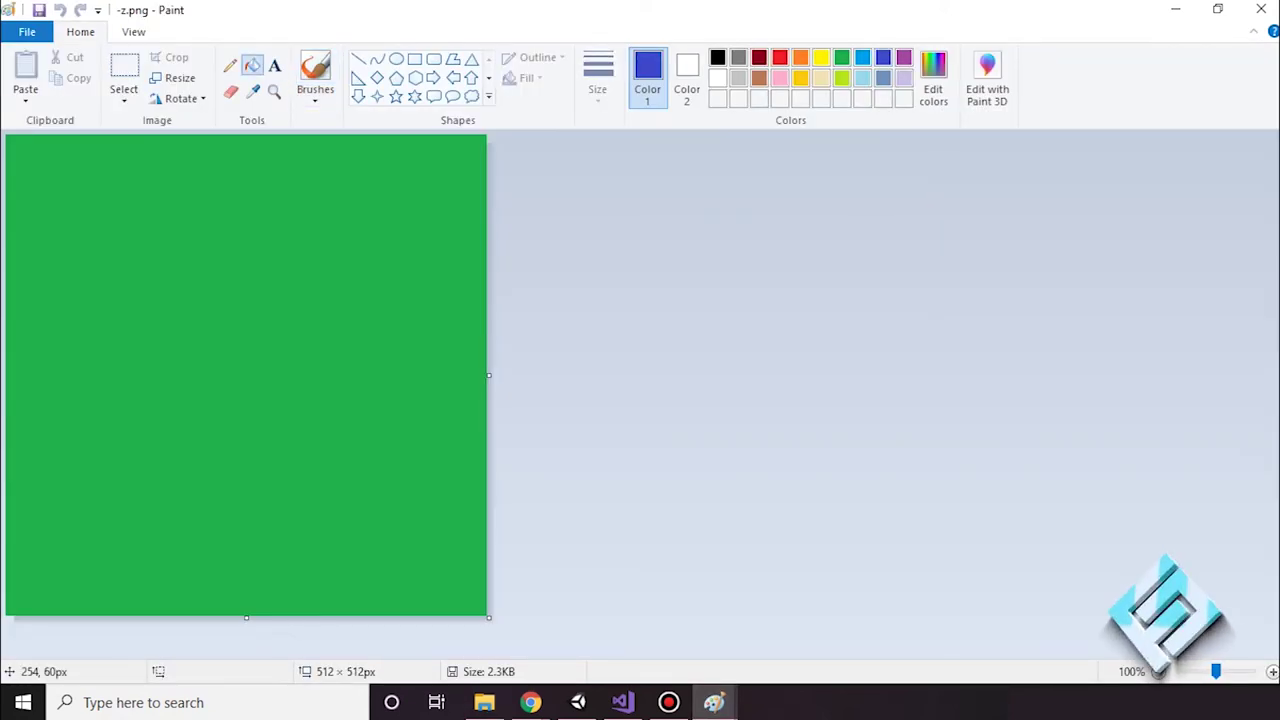
pyautogui.click(245, 375)
pyautogui.click(904, 57)
pyautogui.click(290, 420)
pyautogui.hotkey('ctrl', 's')
pyautogui.click(1261, 9)
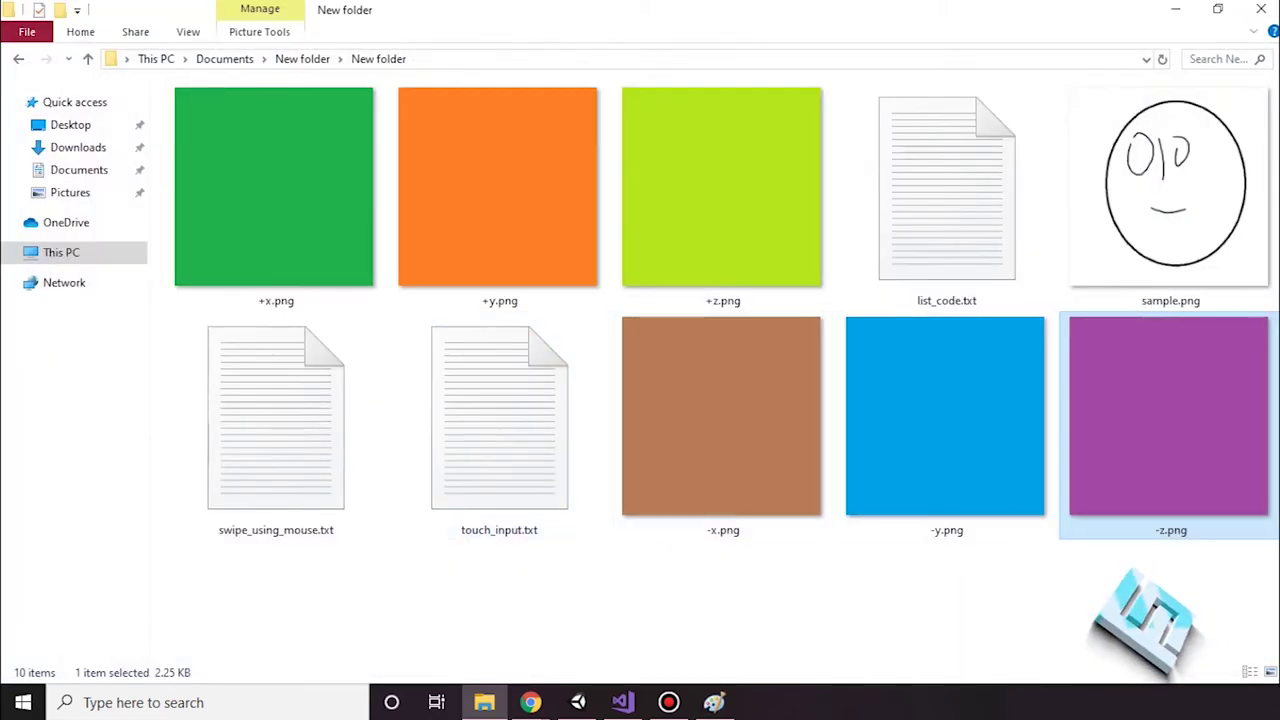
# Ctrl-select all six coloured face images in the folder
pyautogui.keyDown('shift'); pyautogui.click(721, 416); pyautogui.keyUp('shift')
pyautogui.keyDown('ctrl'); pyautogui.click(721, 186); pyautogui.keyUp('ctrl')
pyautogui.keyDown('ctrl'); pyautogui.click(497, 186); pyautogui.keyUp('ctrl')
pyautogui.keyDown('ctrl'); pyautogui.click(273, 186); pyautogui.keyUp('ctrl')
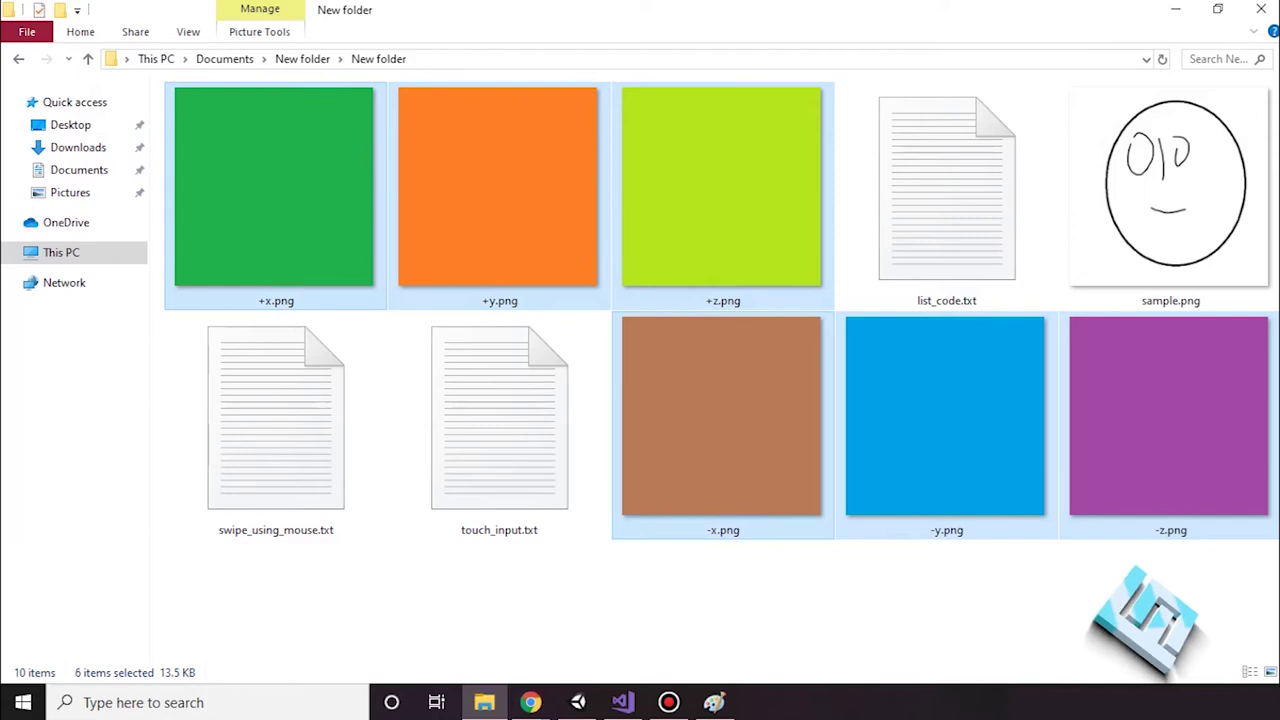
# Drag the six face PNGs into Unity's Assets and delete the FarlandSkies folder
pyautogui.moveTo(690, 500)
pyautogui.mouseDown()
pyautogui.moveTo(870, 222)
pyautogui.moveTo(848, 116)
pyautogui.mouseUp()
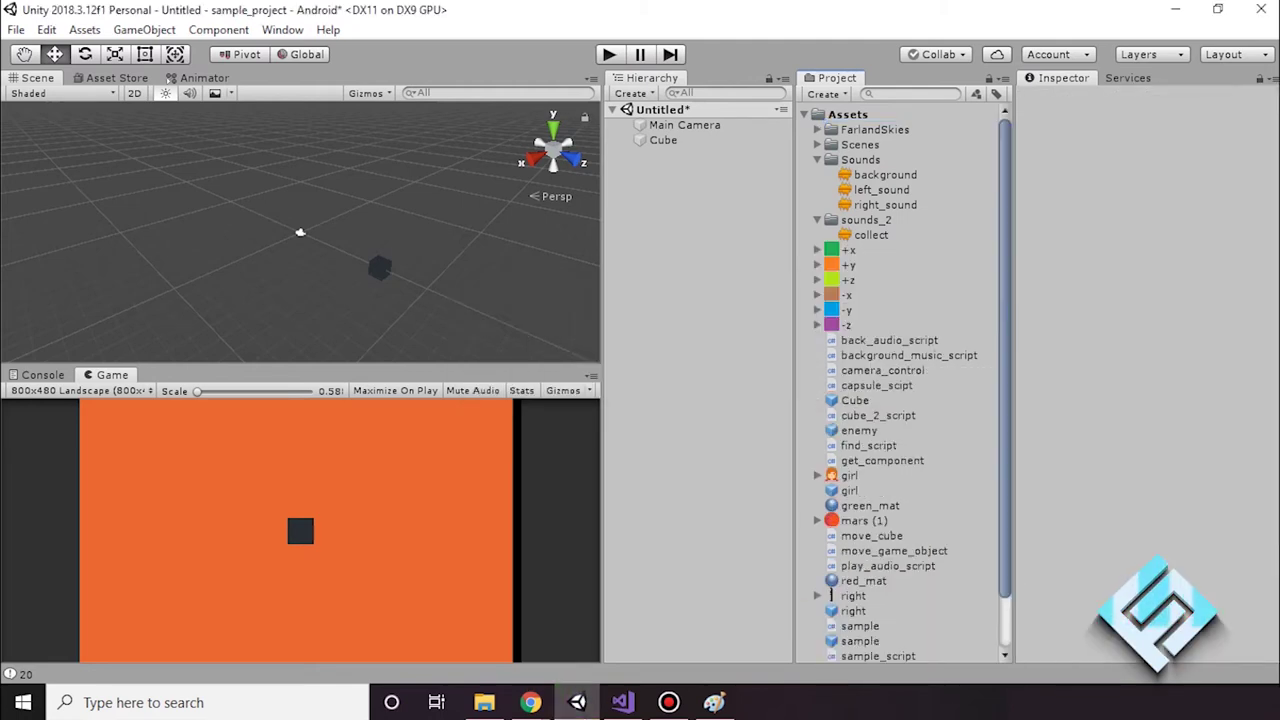
pyautogui.click(875, 129)
pyautogui.press('Delete')
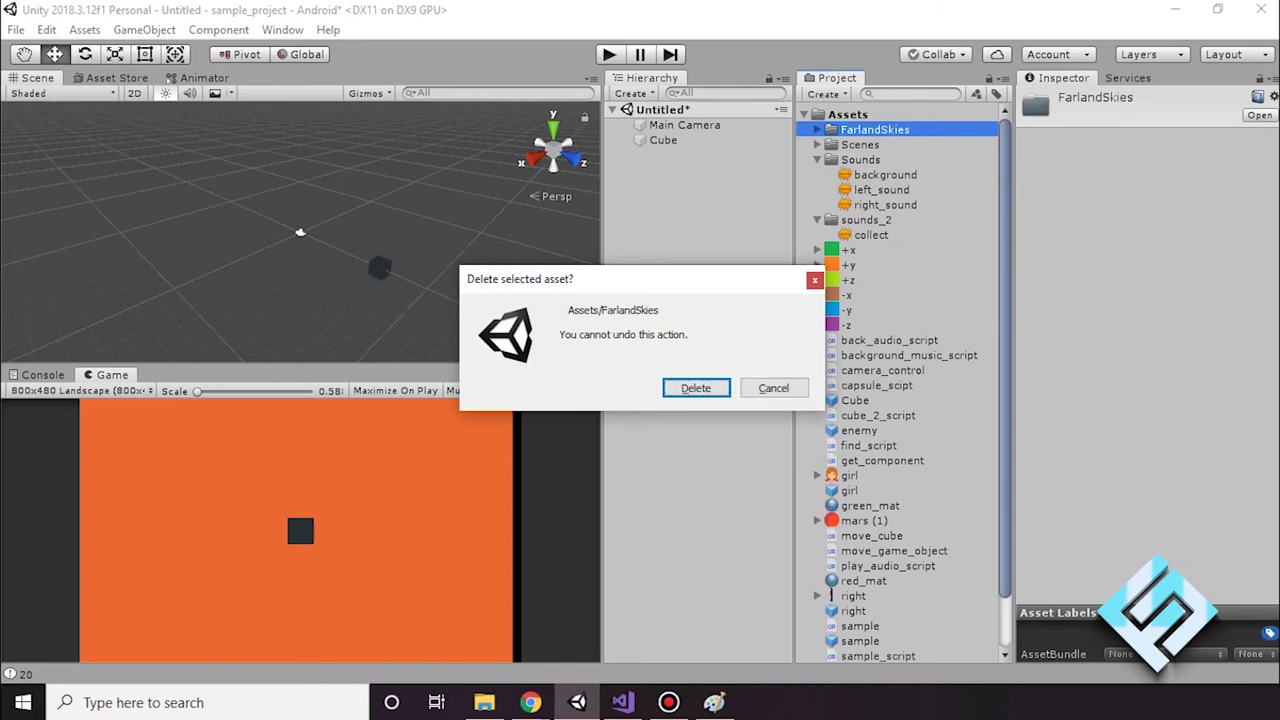
pyautogui.press('Escape')
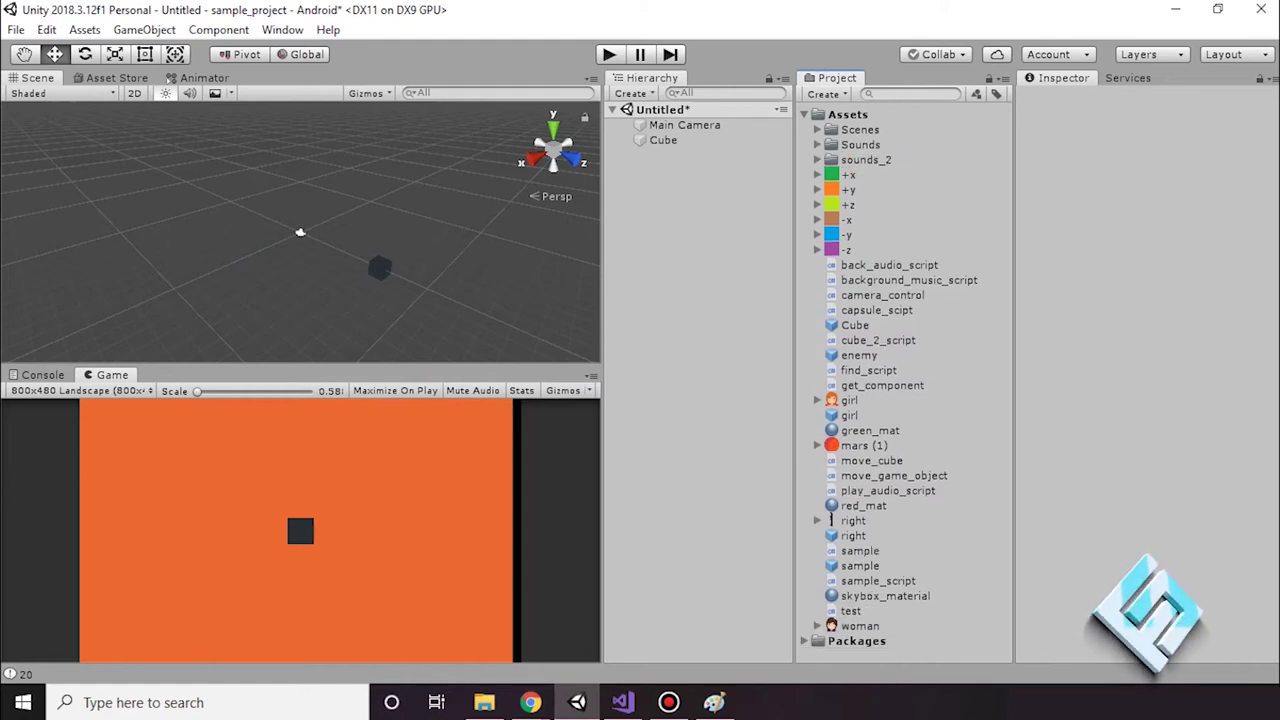
pyautogui.click(848, 175)
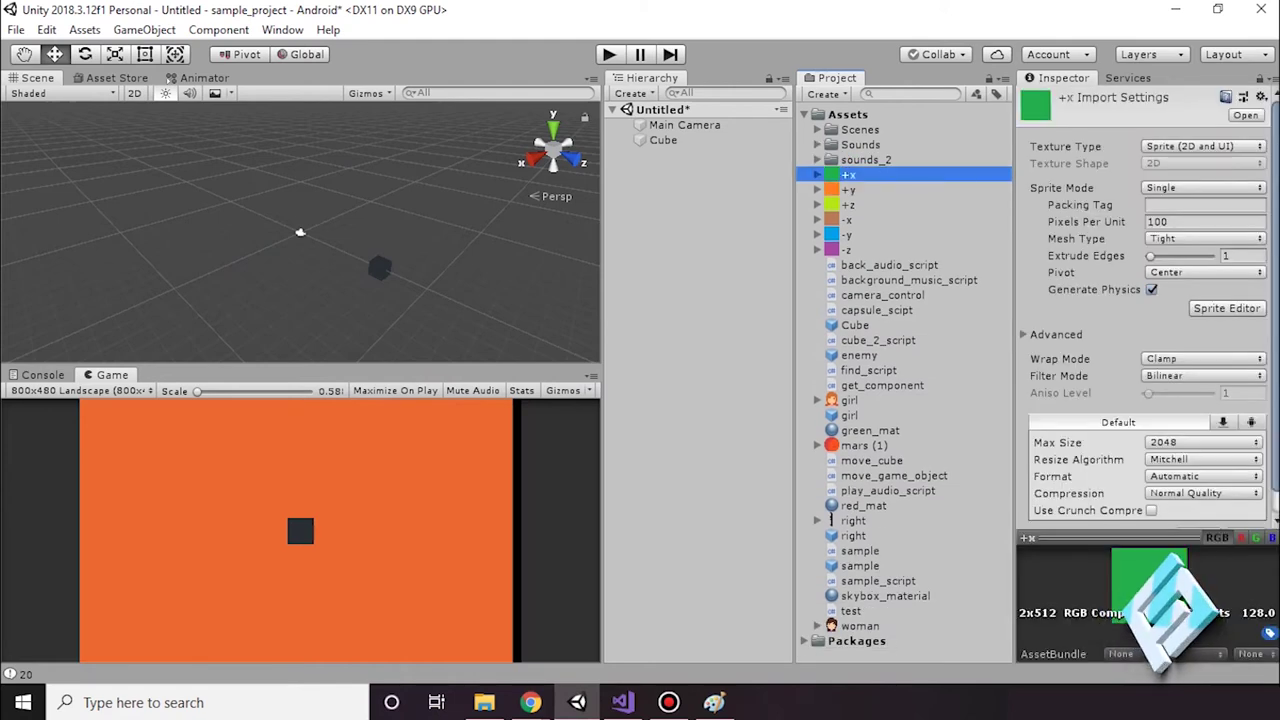
pyautogui.click(684, 125)
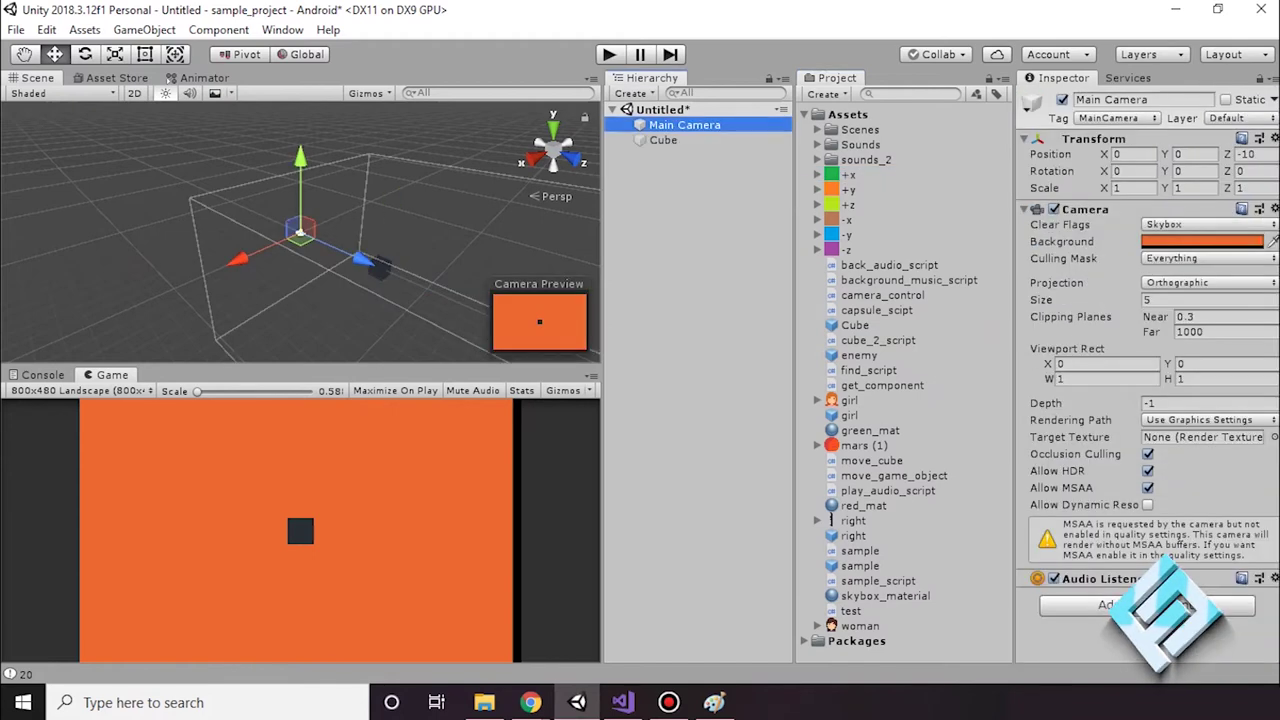
pyautogui.click(150, 300)
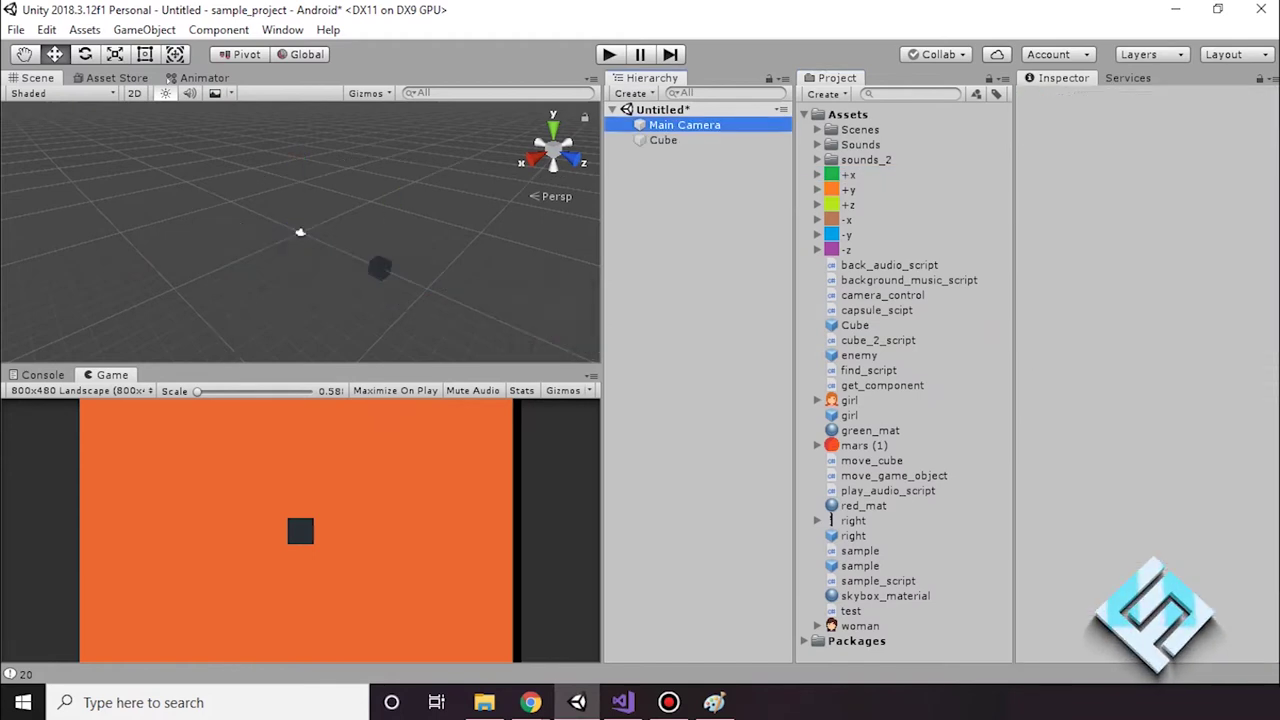
pyautogui.click(848, 174)
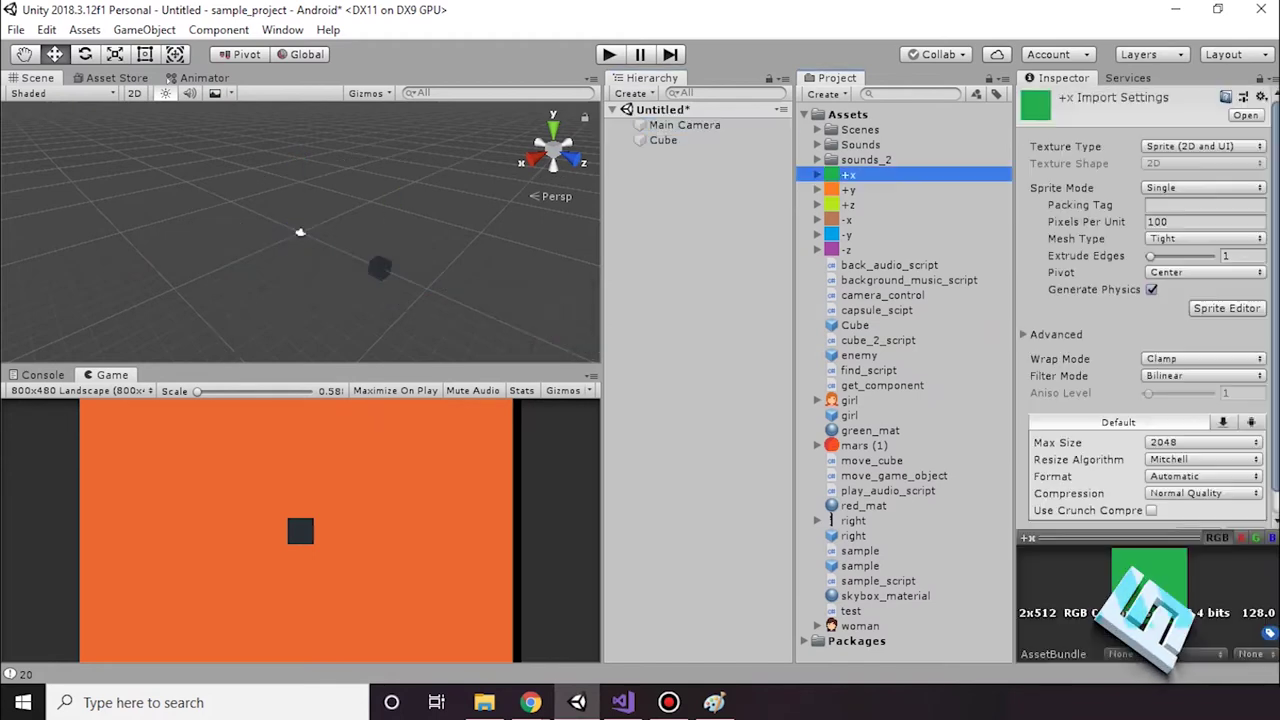
pyautogui.press('Down')
pyautogui.press('Down')
pyautogui.press('Down')
pyautogui.press('Down')
pyautogui.press('Down')
pyautogui.press('Down')
pyautogui.press('Up')
pyautogui.press('Up')
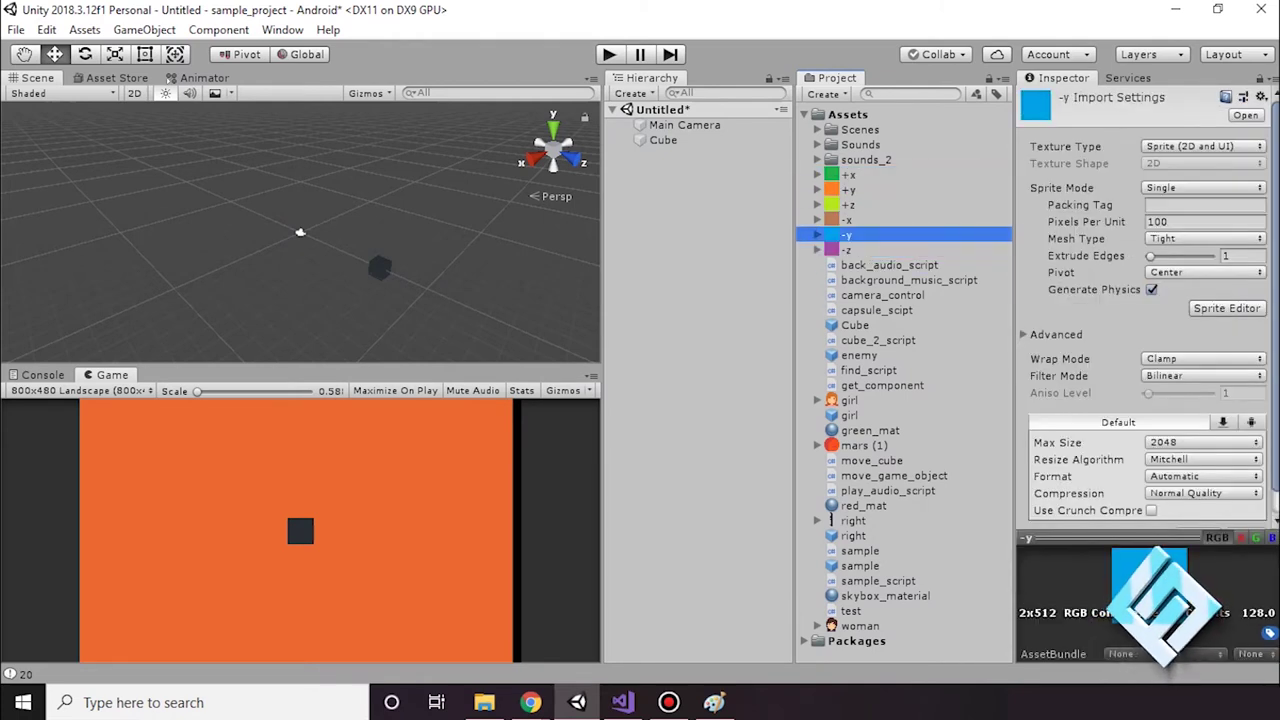
pyautogui.press('Up')
pyautogui.press('Up')
pyautogui.press('Up')
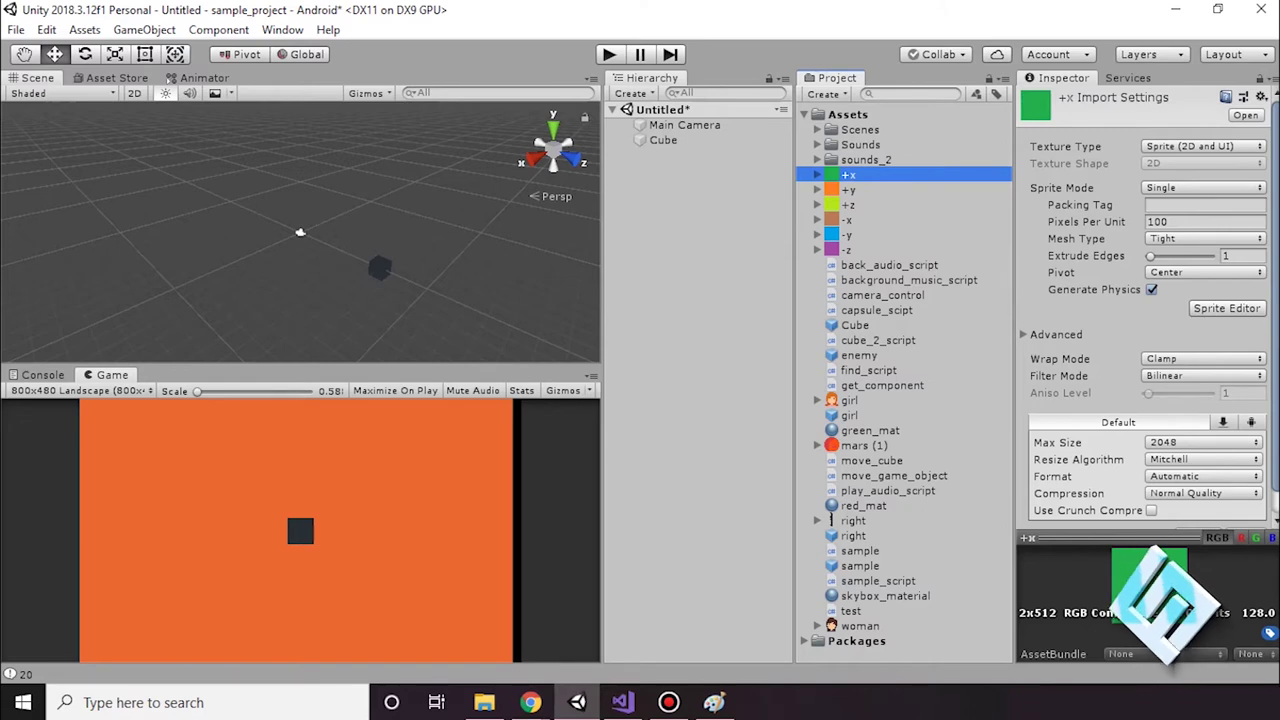
pyautogui.click(1203, 146)
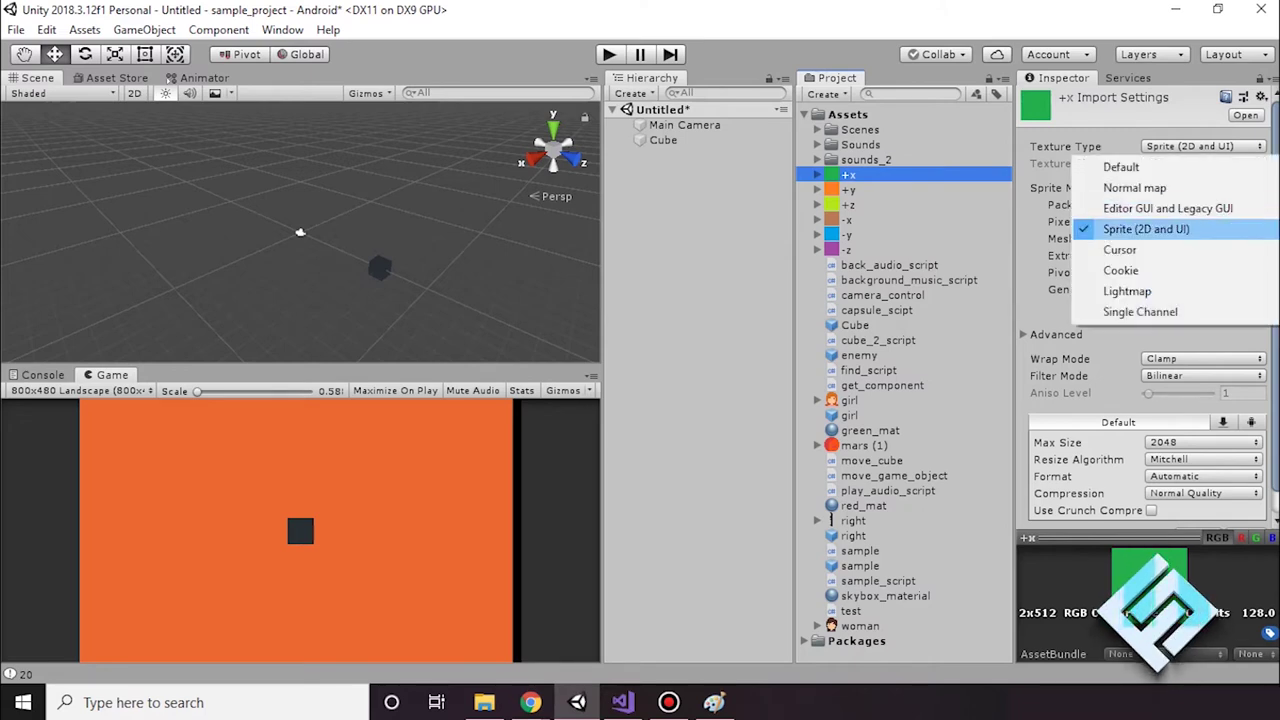
pyautogui.press('Escape')
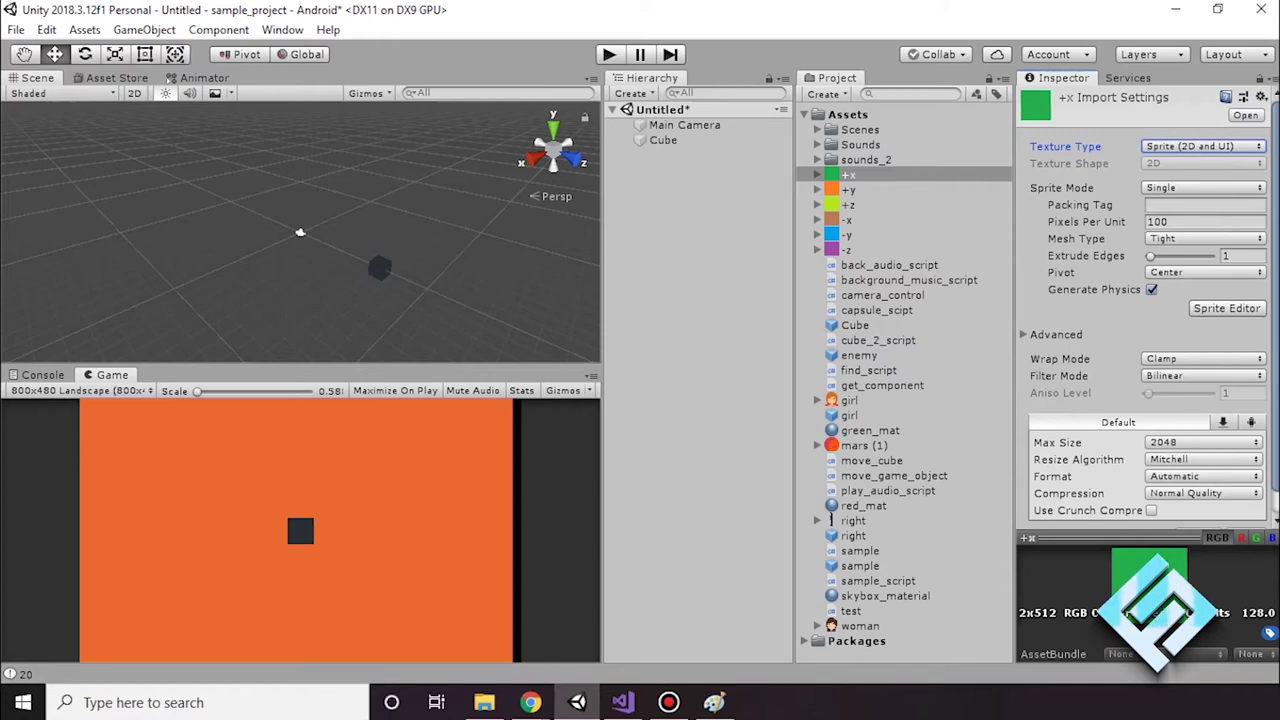
# Open skybox_material and assign -z, +z and +y to its Back, Front and Up slots
pyautogui.click(871, 460)
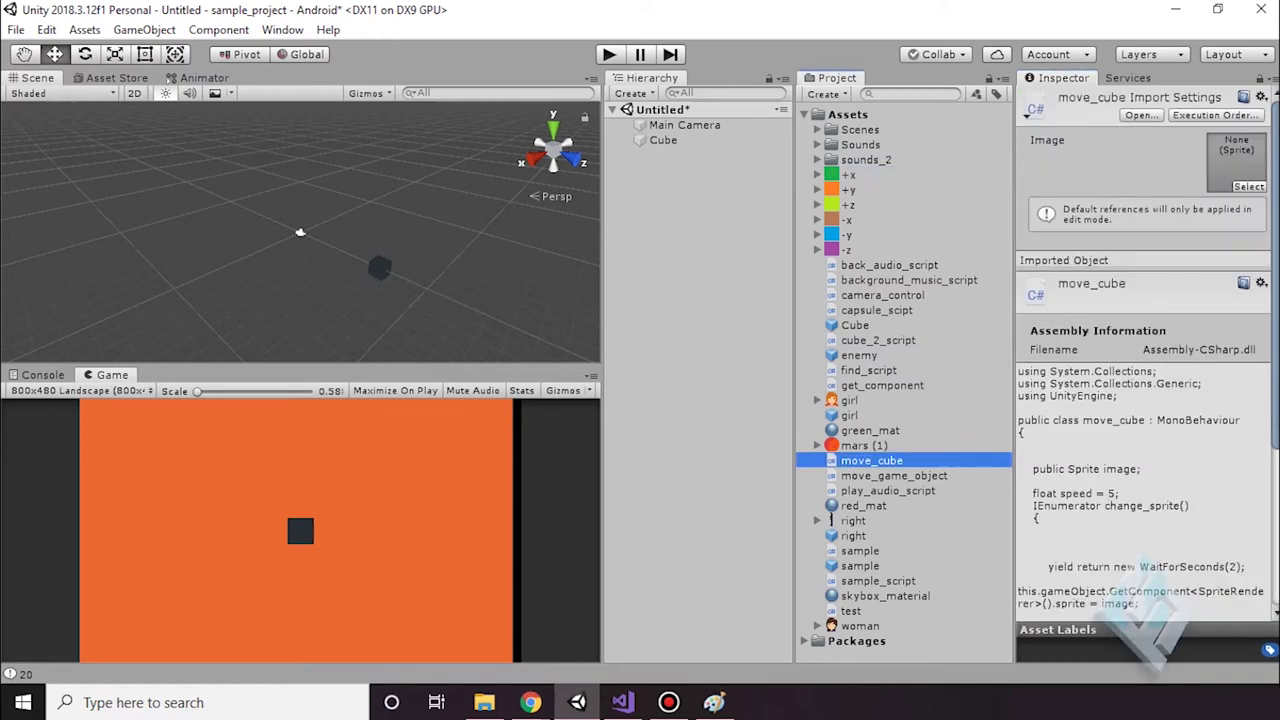
pyautogui.click(863, 505)
pyautogui.click(885, 595)
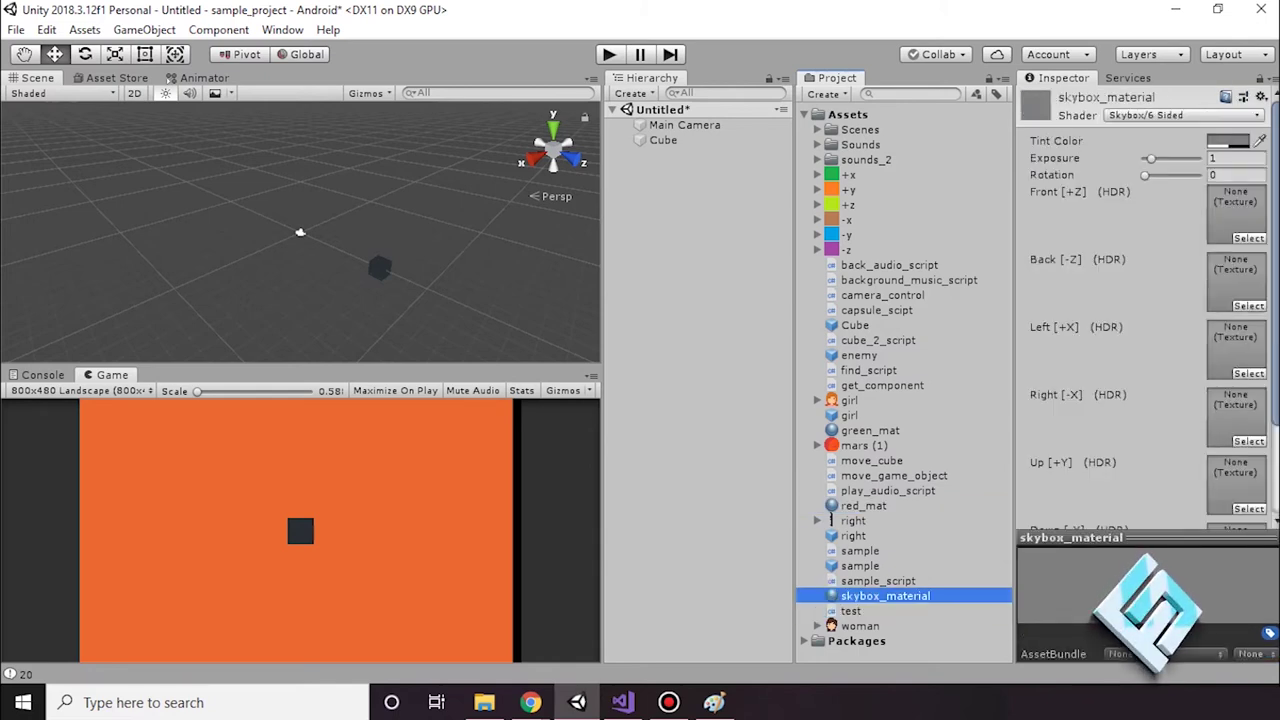
pyautogui.moveTo(848, 204); pyautogui.dragTo(1236, 215)
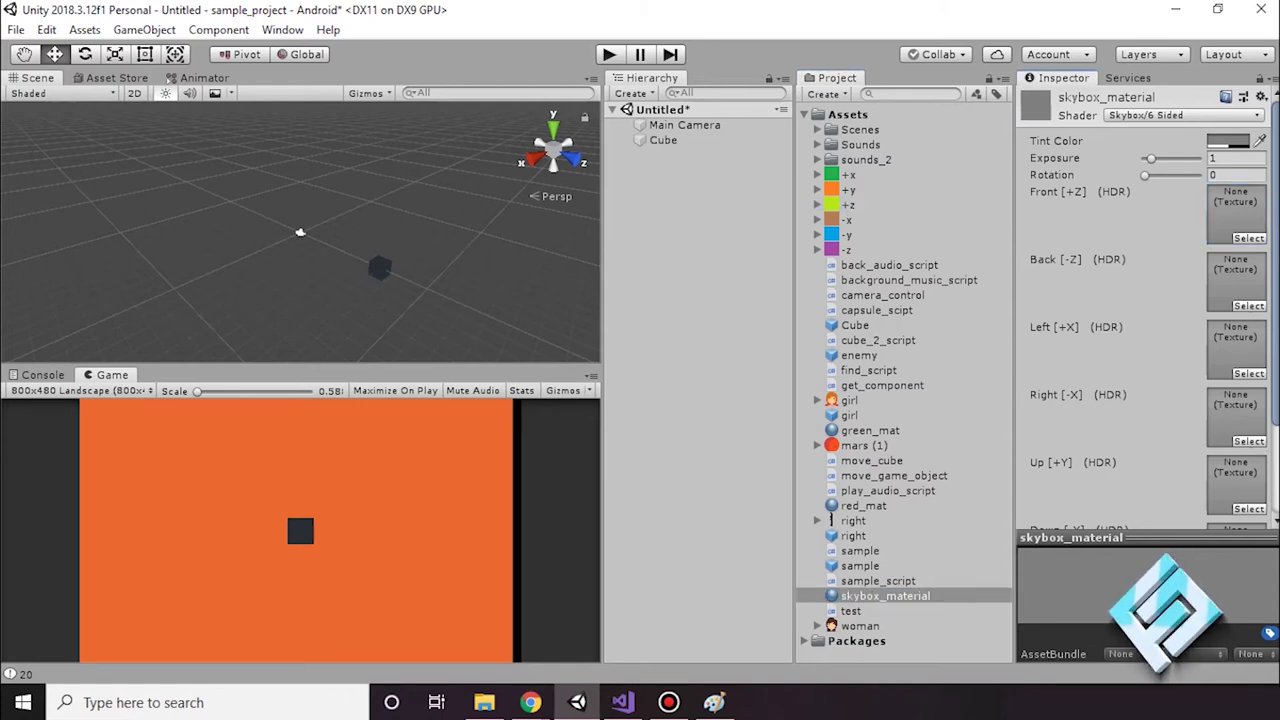
pyautogui.moveTo(847, 249); pyautogui.dragTo(1236, 280)
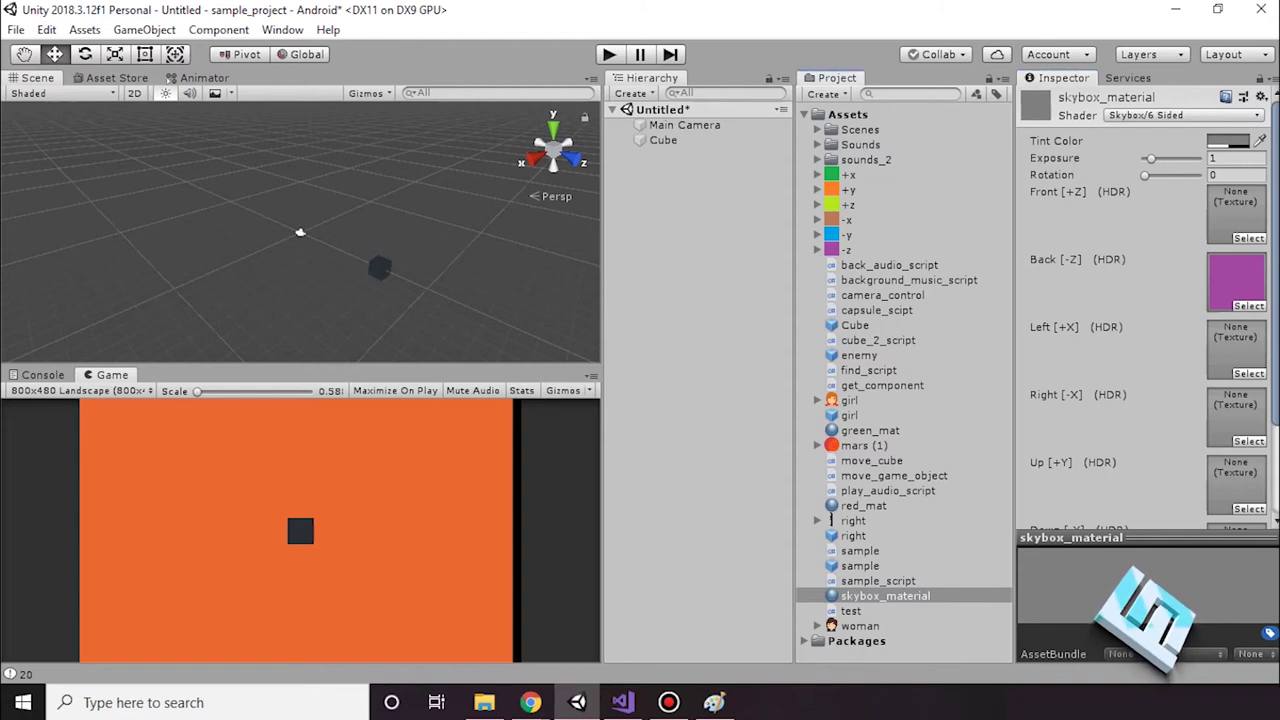
pyautogui.moveTo(848, 204); pyautogui.dragTo(1236, 215)
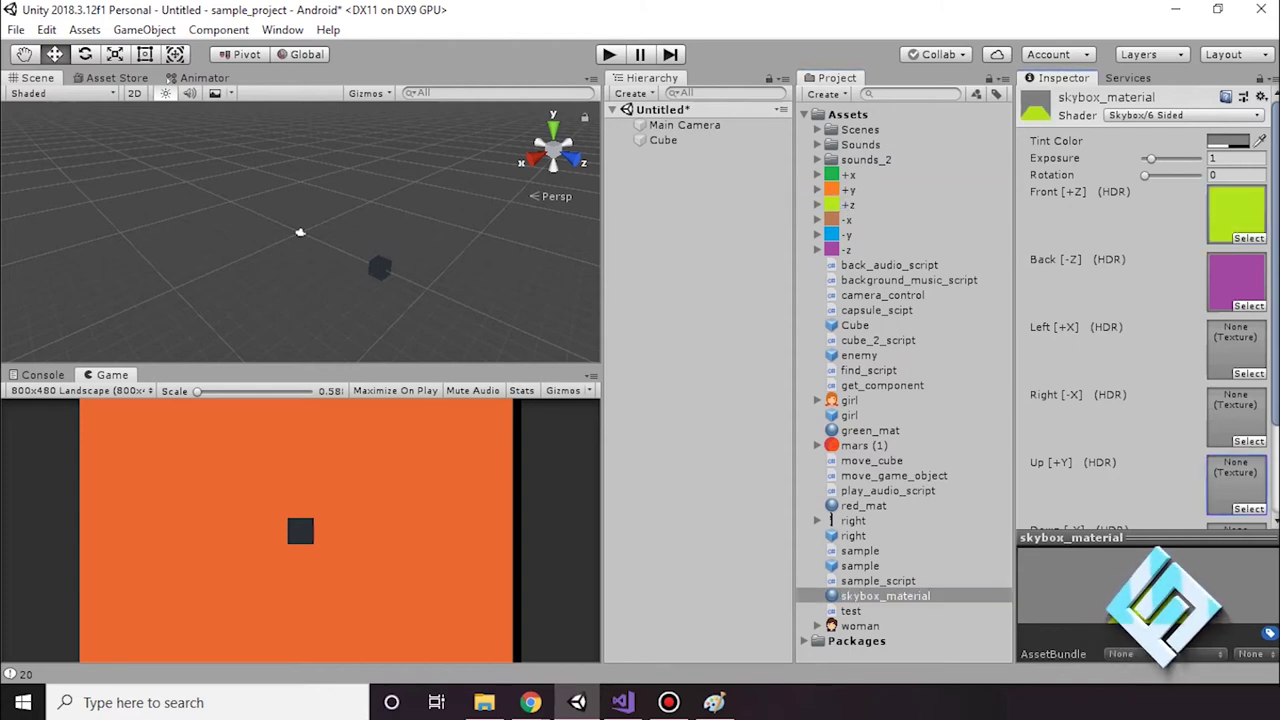
pyautogui.moveTo(848, 189); pyautogui.dragTo(1236, 483)
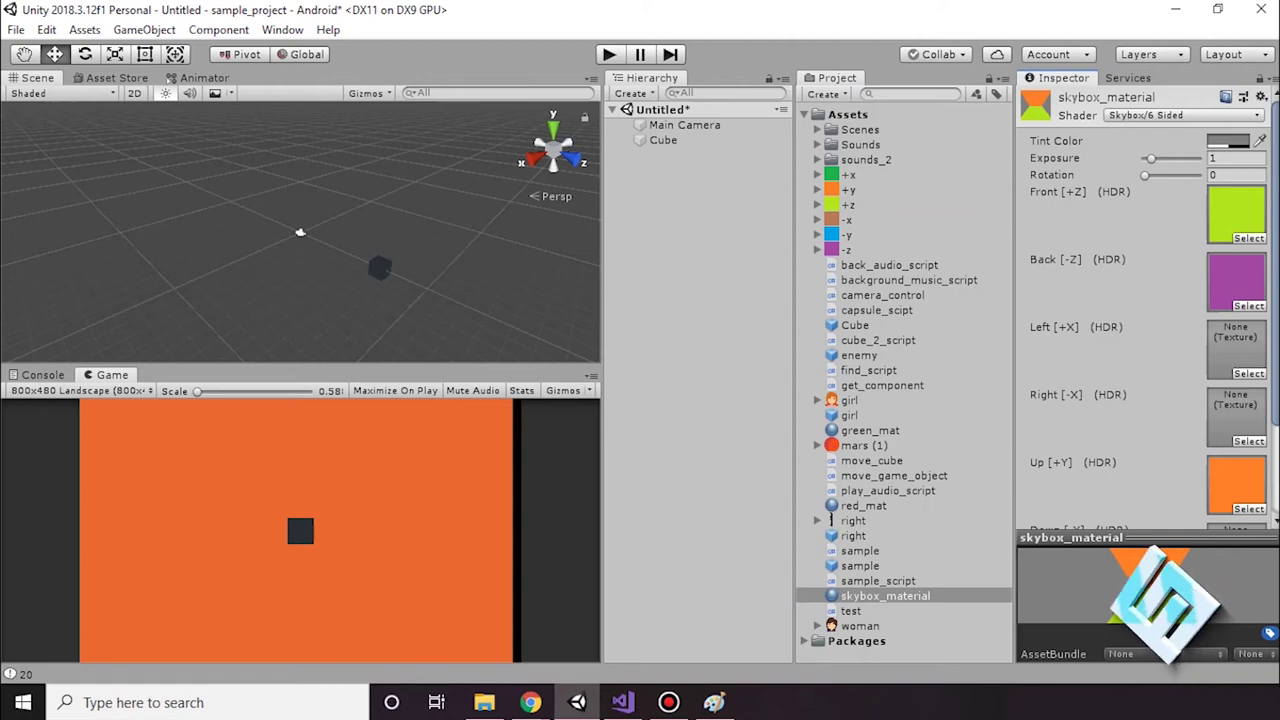
# Assign the green +x, brown -x and blue -y textures to Left, Right and Down
pyautogui.moveTo(848, 174); pyautogui.dragTo(1236, 348)
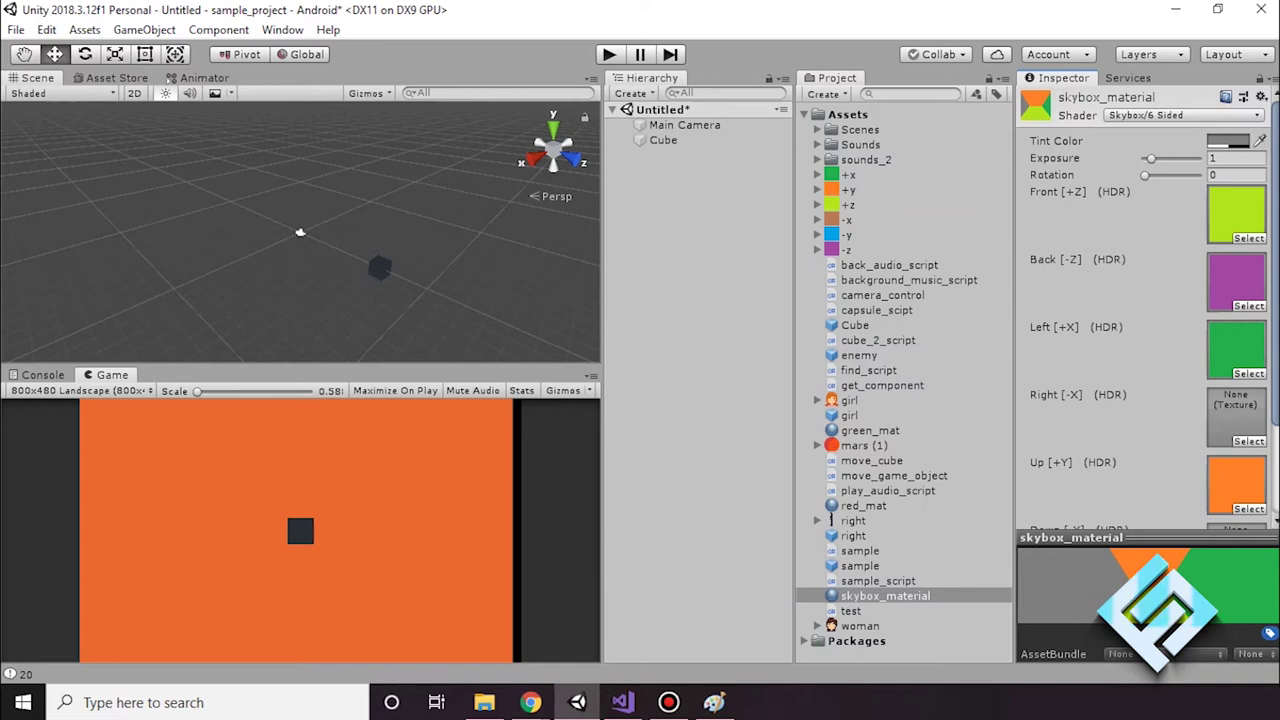
pyautogui.moveTo(846, 219); pyautogui.dragTo(1236, 415)
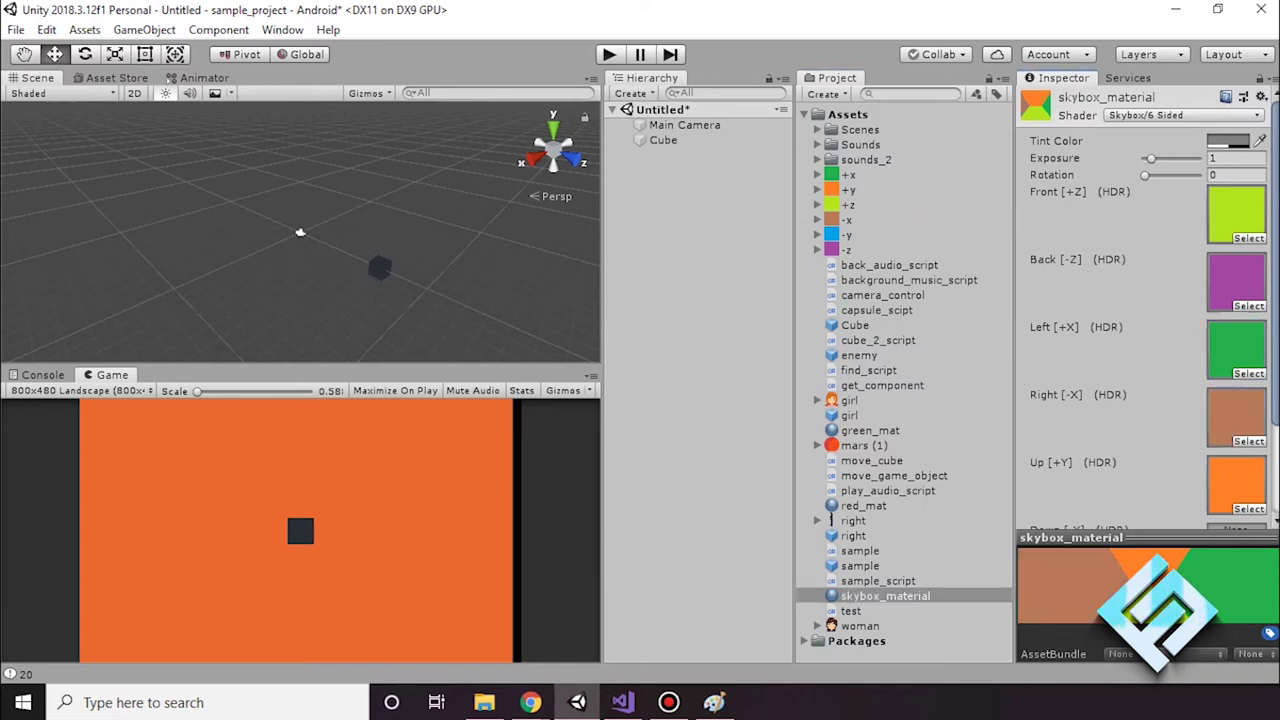
pyautogui.scroll(-3, 1140, 300)
pyautogui.moveTo(846, 234); pyautogui.dragTo(1236, 428)
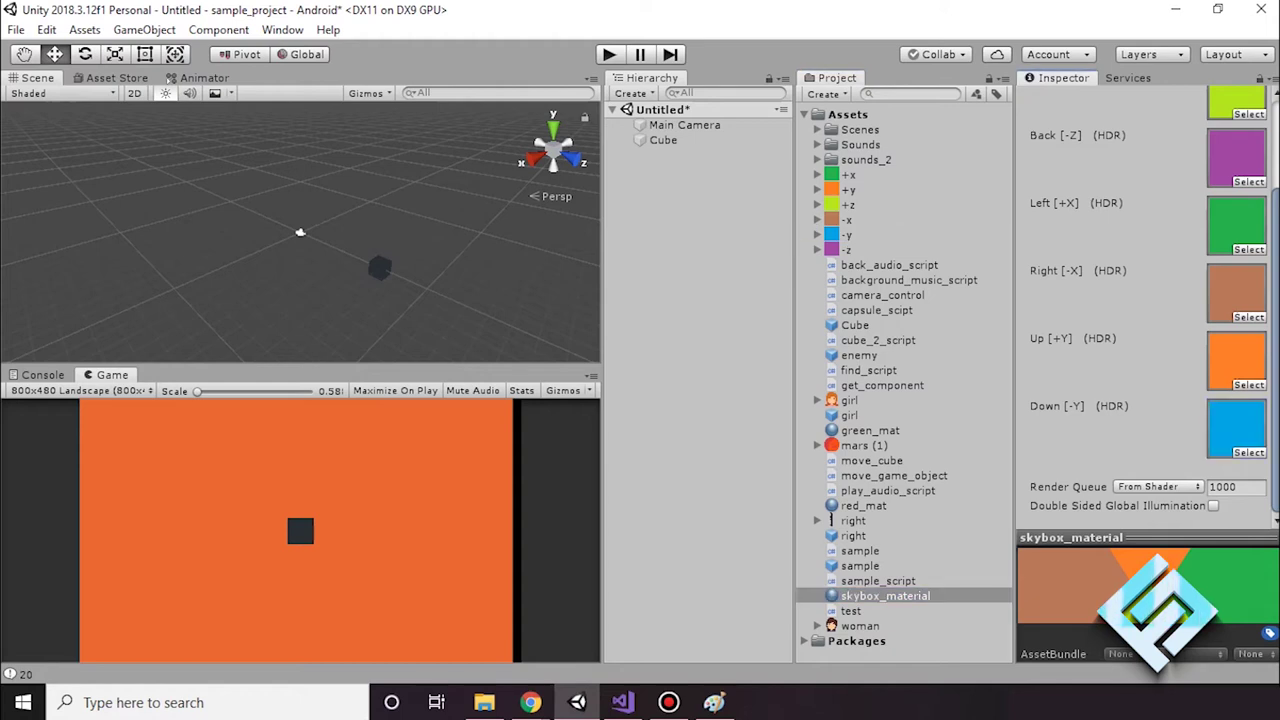
# Recheck the skybox_material's face slots and view its Shader list
pyautogui.scroll(3, 1140, 300)
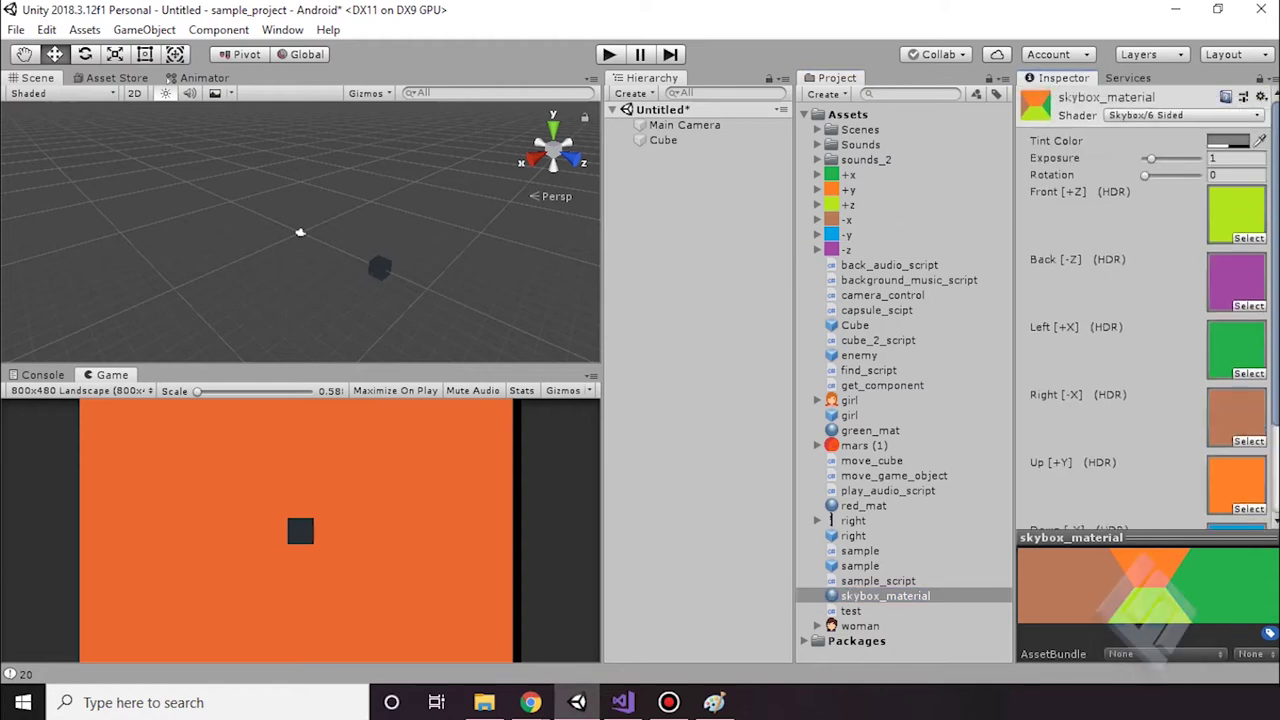
pyautogui.click(885, 595)
pyautogui.scroll(-3, 1140, 300)
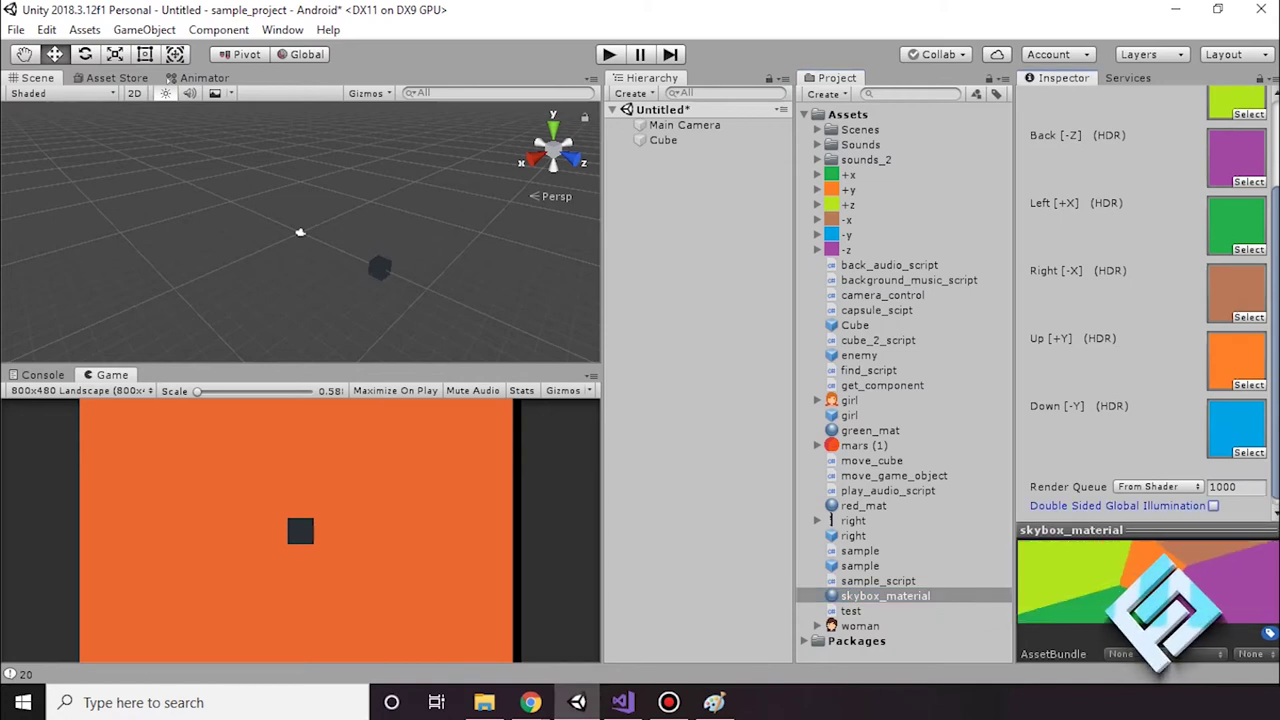
pyautogui.click(885, 595)
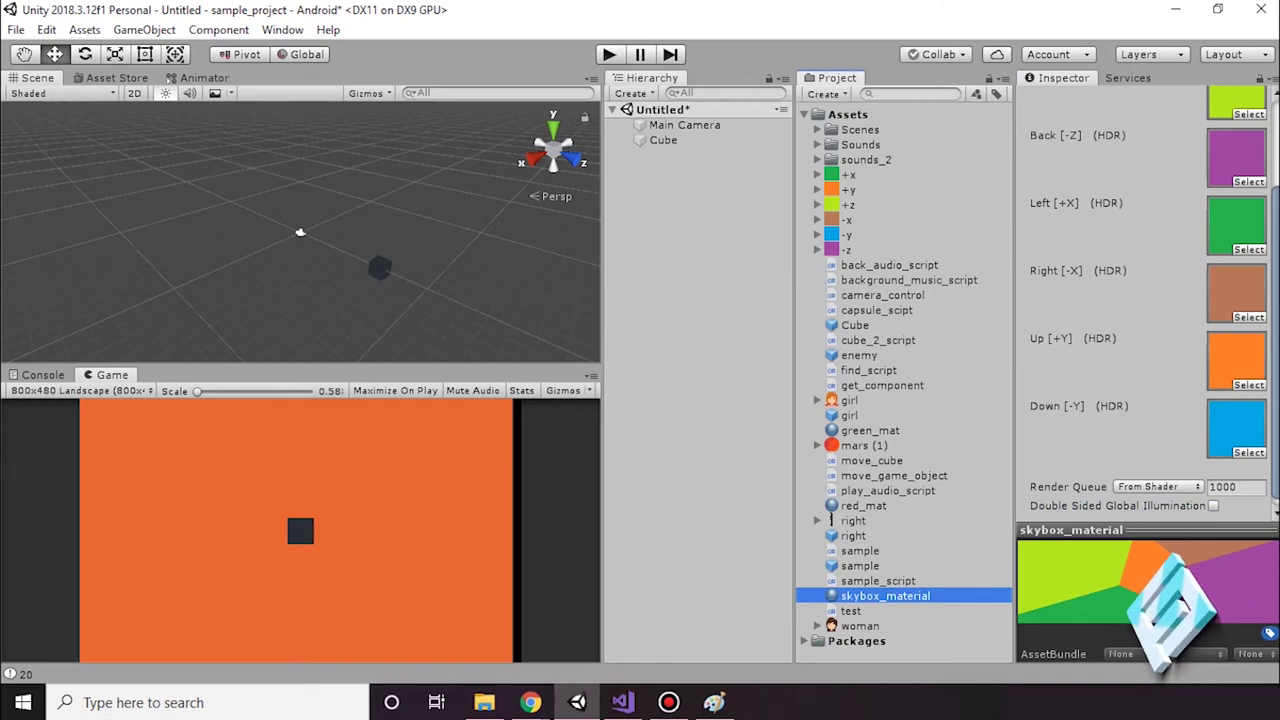
pyautogui.scroll(3, 1147, 300)
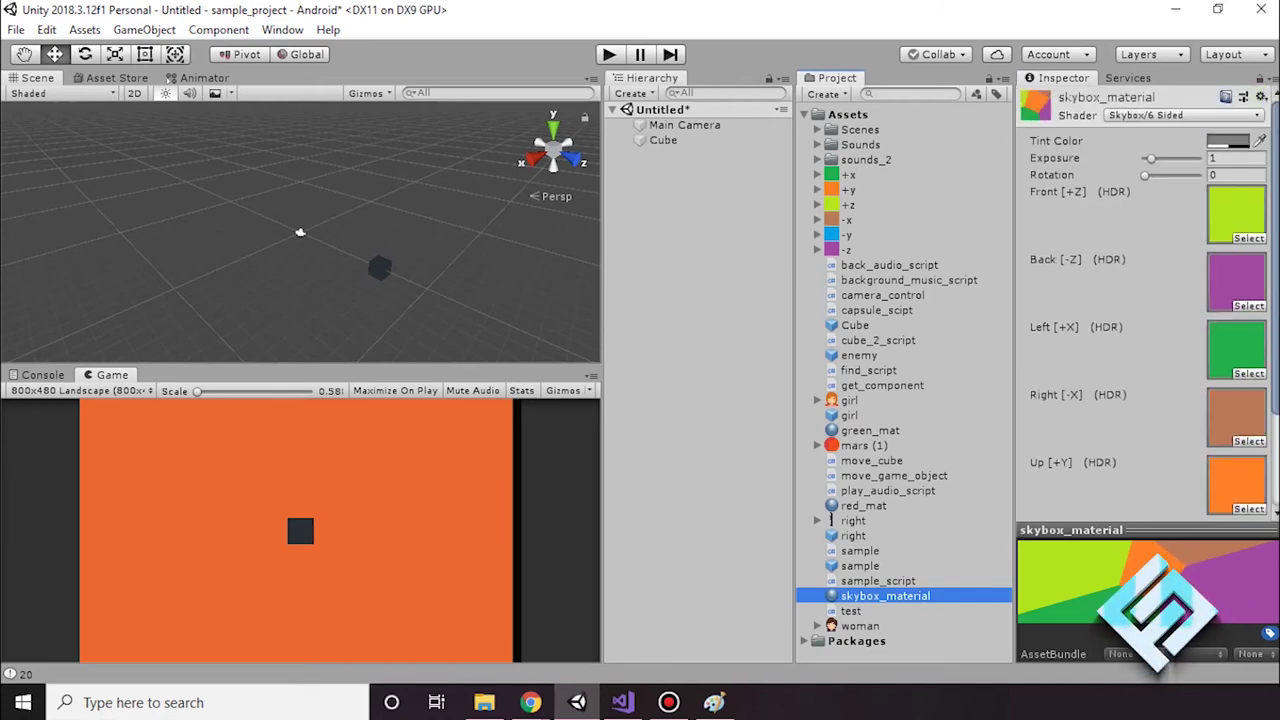
pyautogui.click(1180, 115)
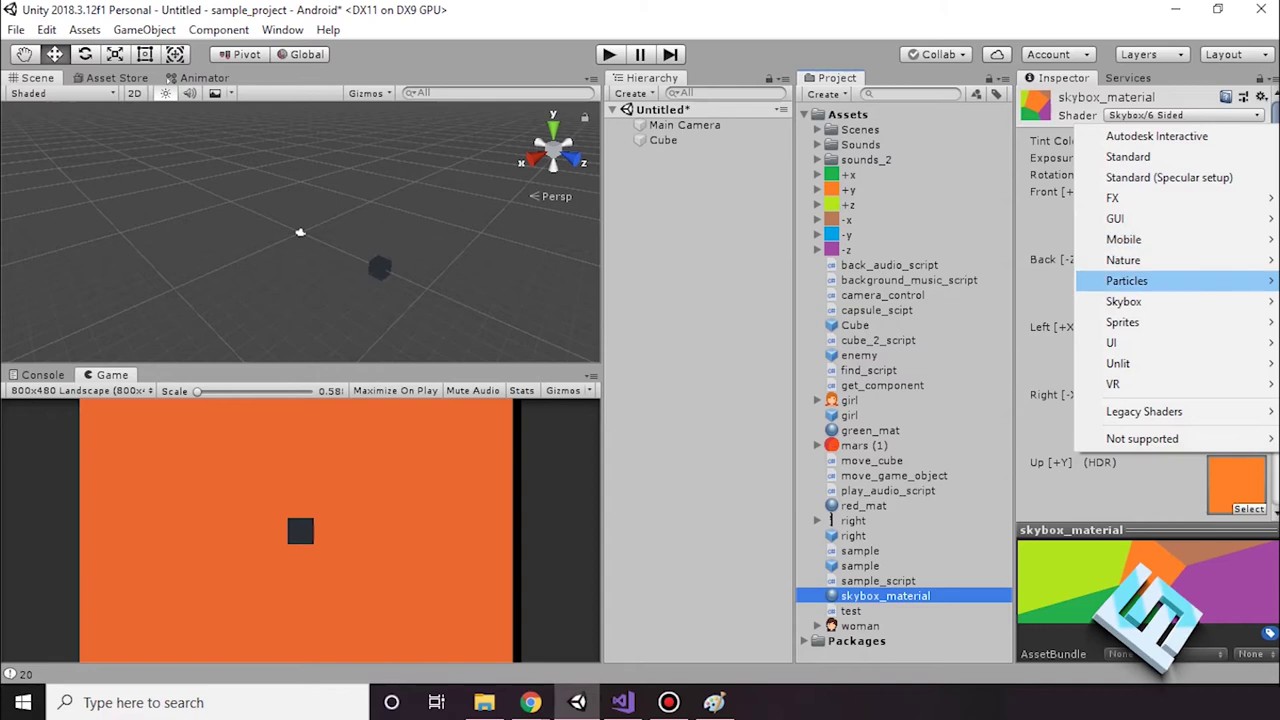
# Close the shader list, leaving the material on Skybox/6 Sided
pyautogui.moveTo(1150, 322)
pyautogui.moveTo(1123, 301)
pyautogui.click(1000, 300)
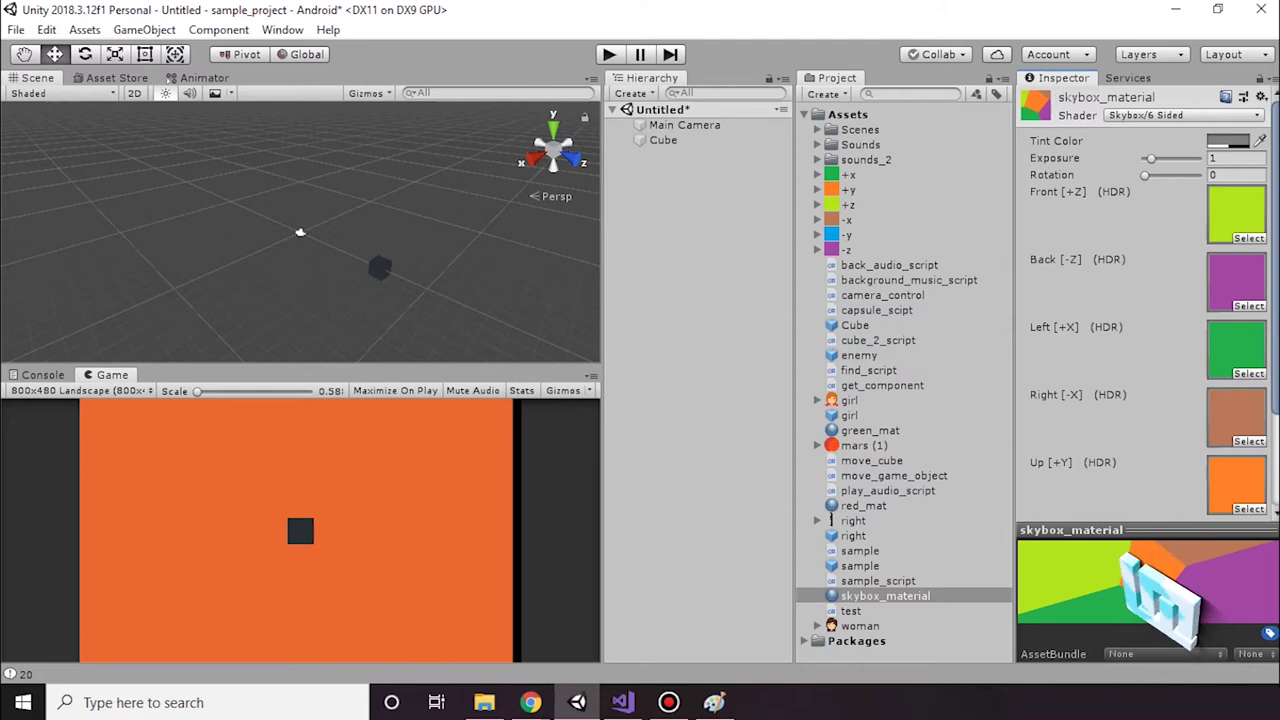
# Try exposure 1.1 and rotation 32, then settle on exposure 1 and rotation 0
pyautogui.click(1236, 158)
pyautogui.write('1.1')
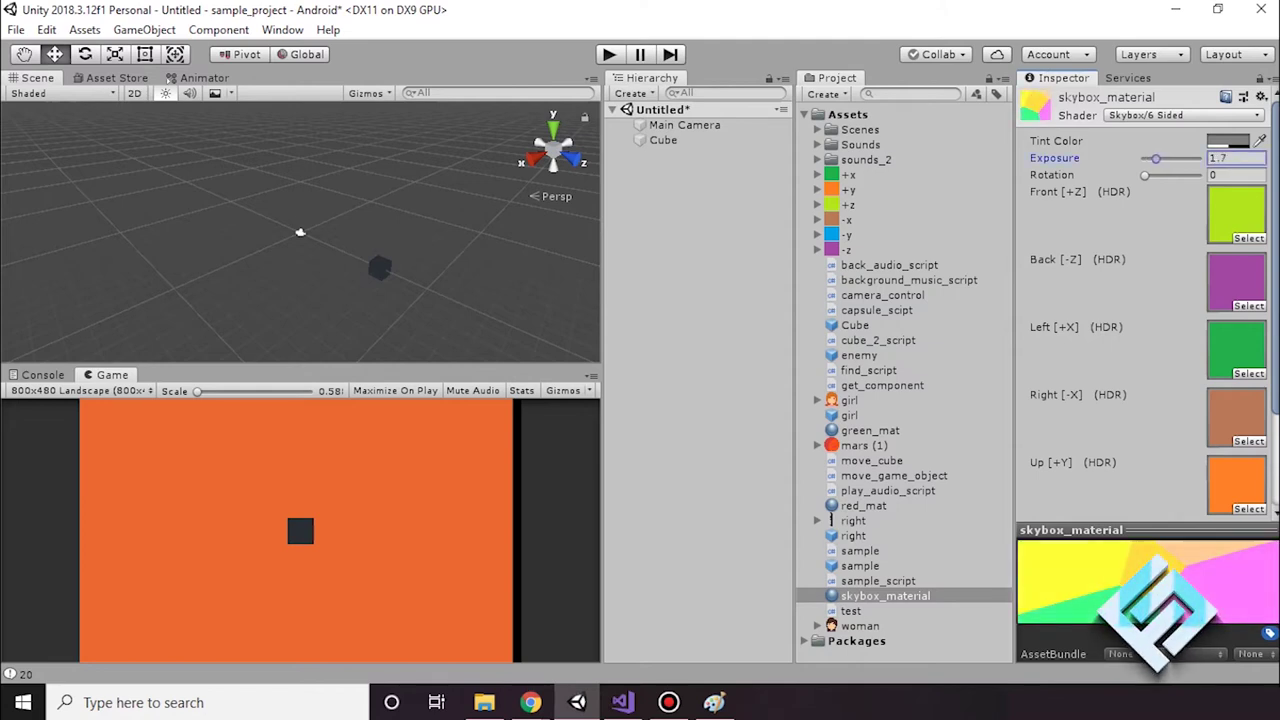
pyautogui.click(1236, 175)
pyautogui.write('32')
pyautogui.press('BackSpace')
pyautogui.press('BackSpace')
pyautogui.write('0')
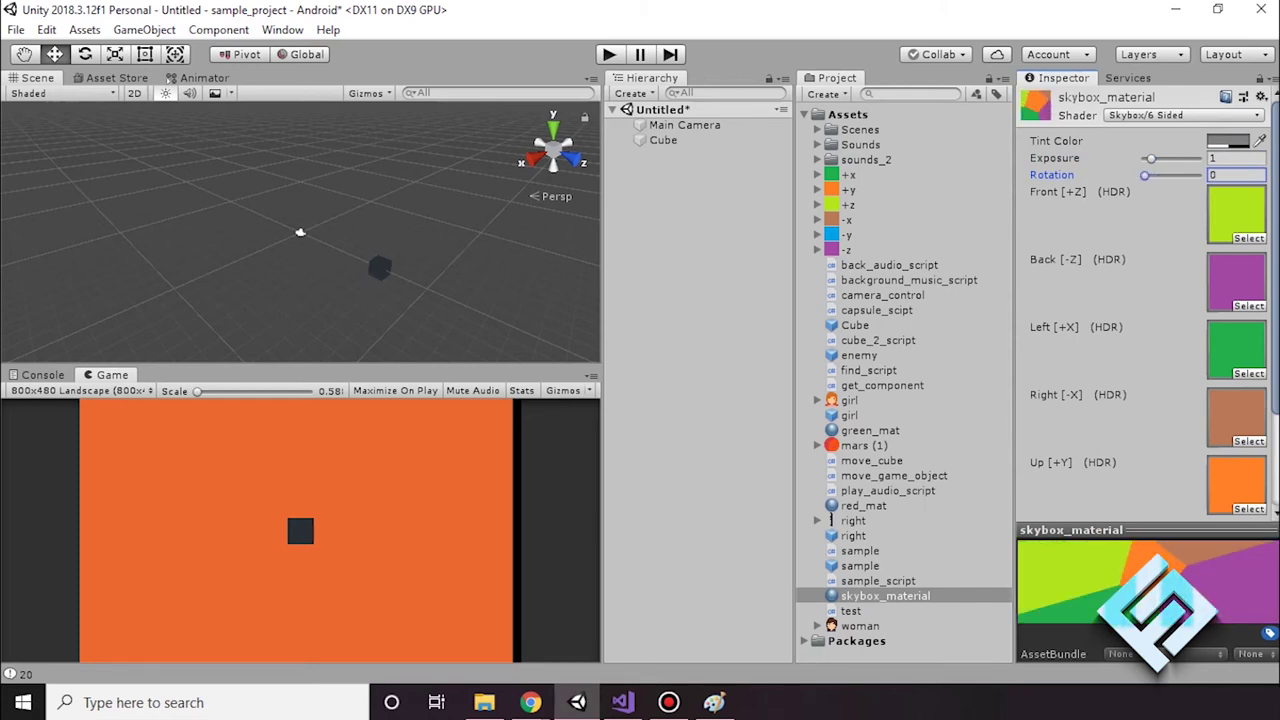
# Keep the Main Camera's Clear Flags on Skybox and add a Skybox component using skybox_material
pyautogui.click(684, 125)
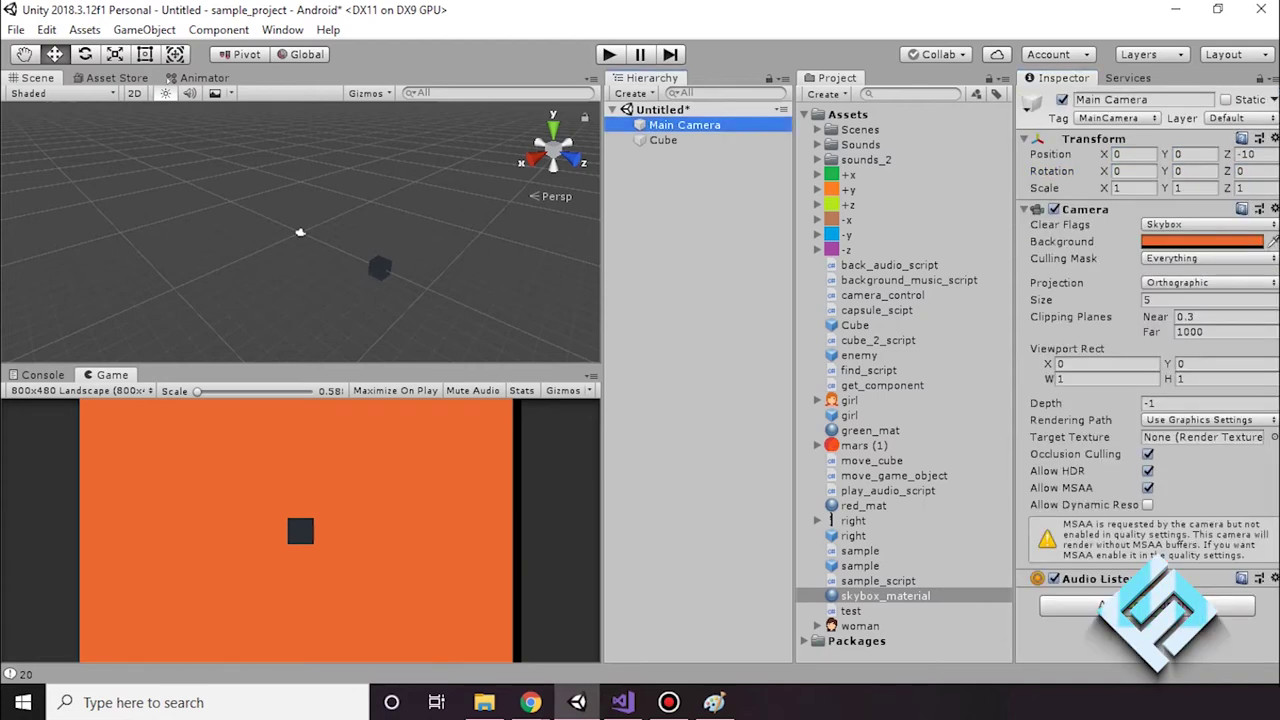
pyautogui.click(1205, 224)
pyautogui.click(1180, 244)
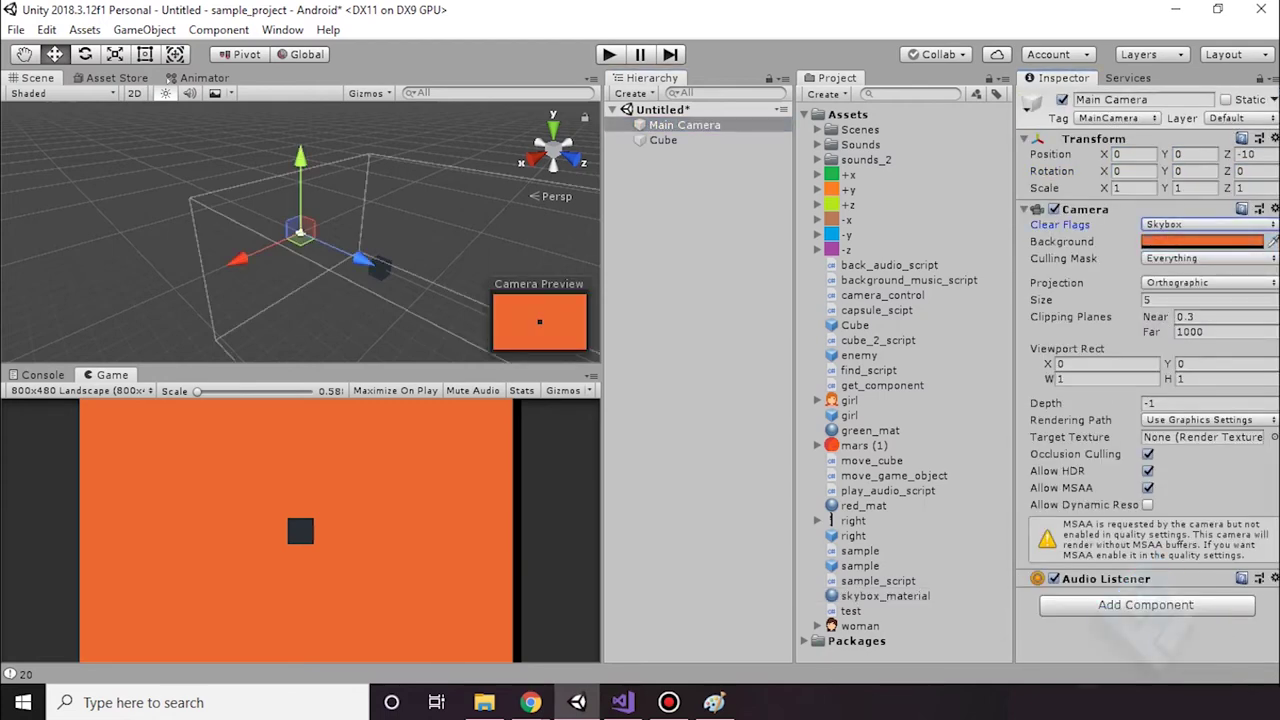
pyautogui.click(1146, 604)
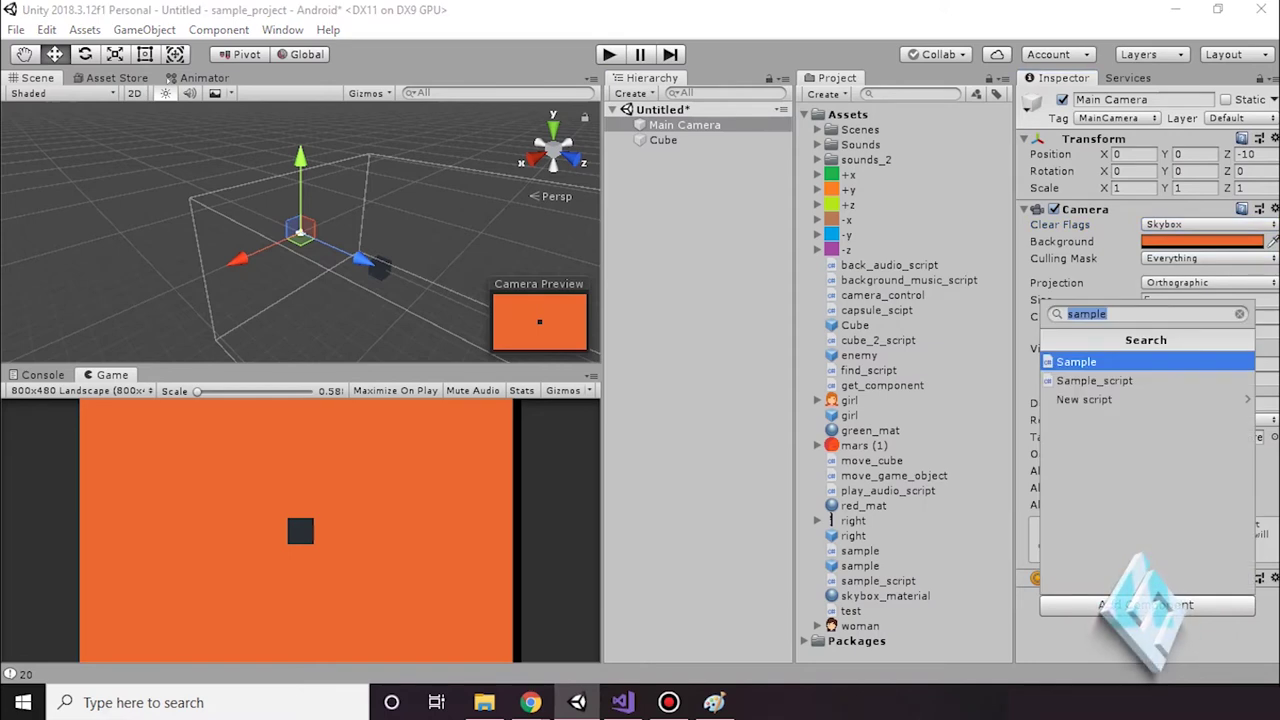
pyautogui.write('skybox')
pyautogui.press('Return')
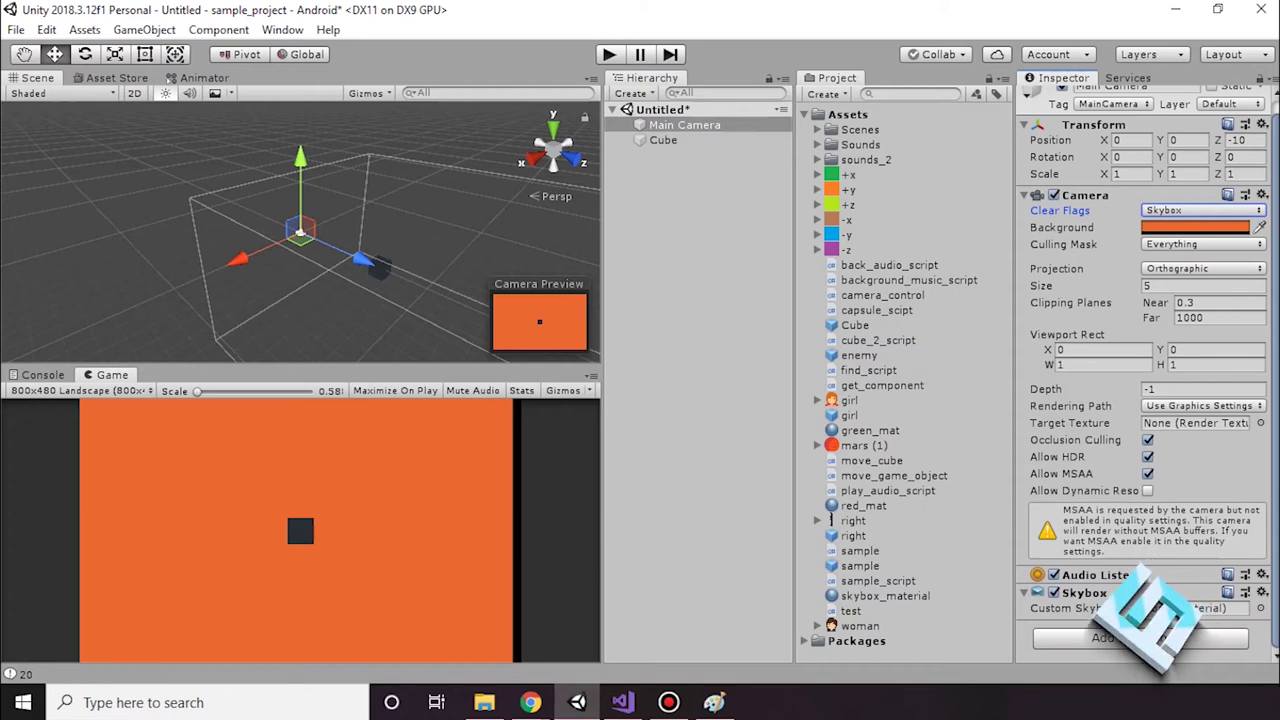
pyautogui.click(1200, 608)
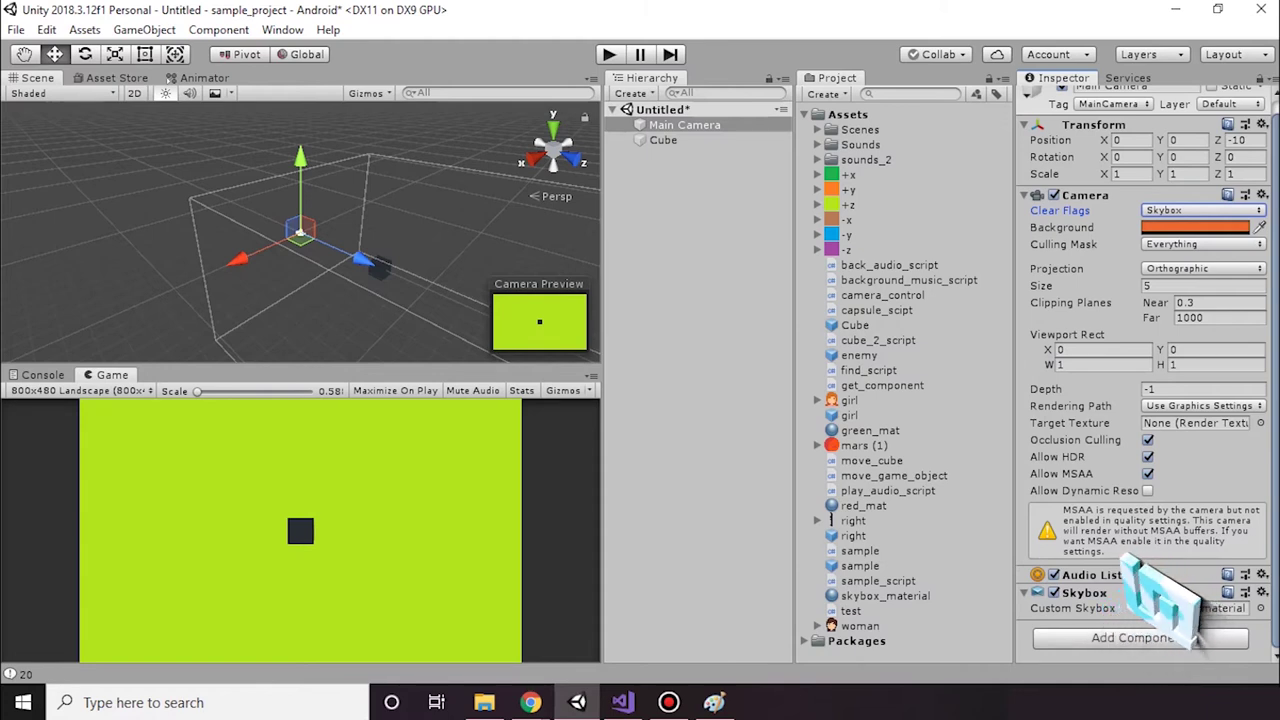
# Rotate the Main Camera to about -67.73 on Y so brown and lime faces meet
pyautogui.click(85, 54)
pyautogui.moveTo(300, 274)
pyautogui.mouseDown()
pyautogui.moveTo(376, 242)
pyautogui.moveTo(128, 530)
pyautogui.moveTo(340, 190)
pyautogui.mouseUp()
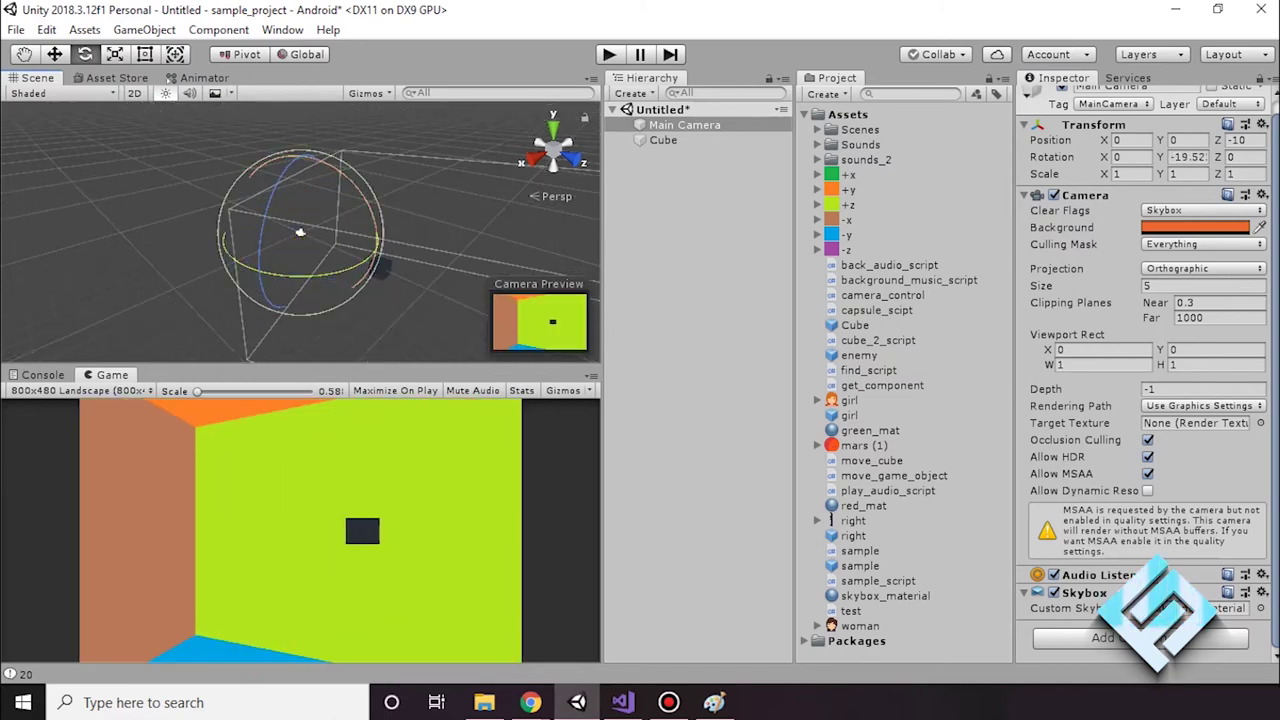
pyautogui.moveTo(300, 232); pyautogui.dragTo(300, 232)
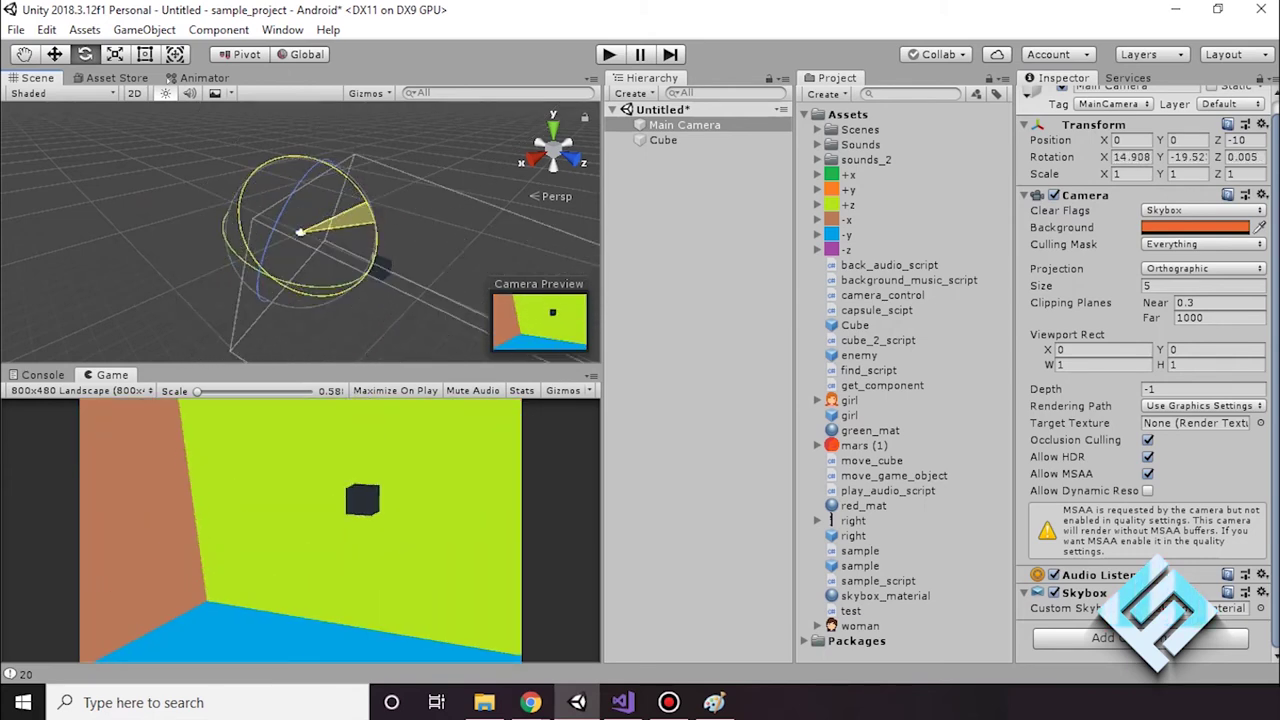
pyautogui.moveTo(300, 232); pyautogui.dragTo(300, 232)
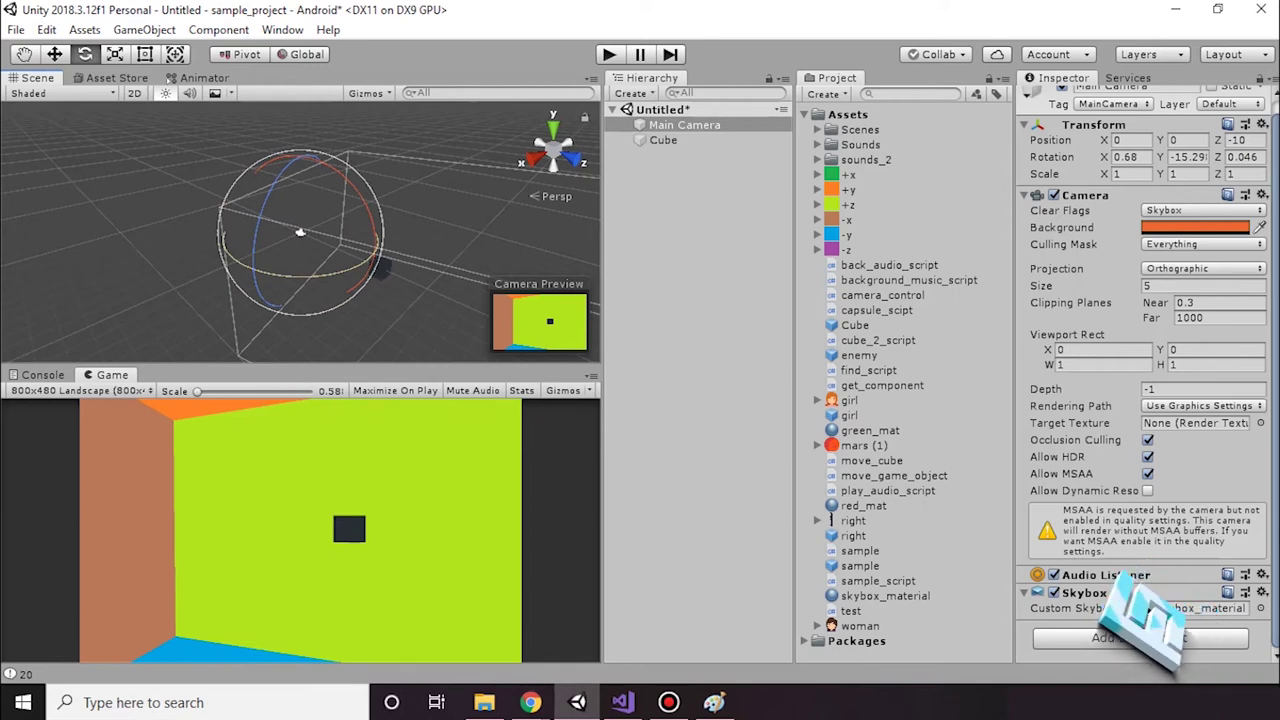
pyautogui.moveTo(305, 276); pyautogui.dragTo(306, 232)
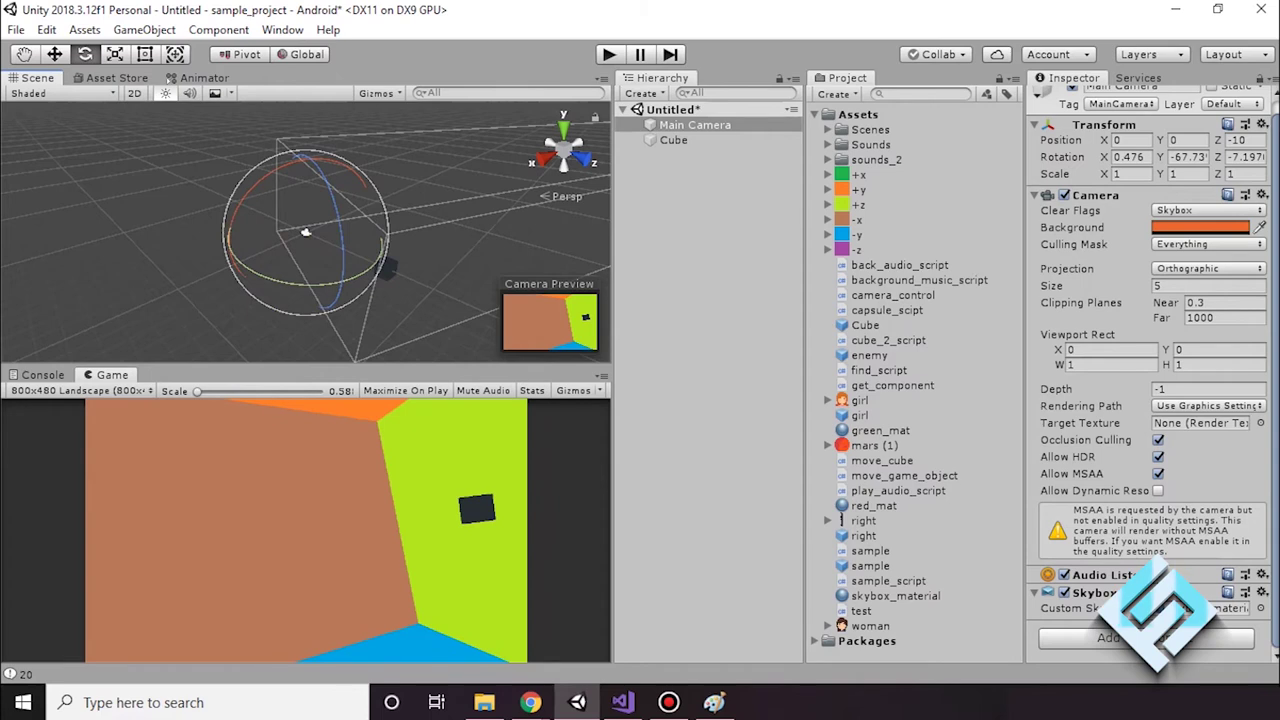
pyautogui.hotkey('ctrl', 'z')
pyautogui.hotkey('ctrl', 'z')
pyautogui.hotkey('ctrl', 'y')
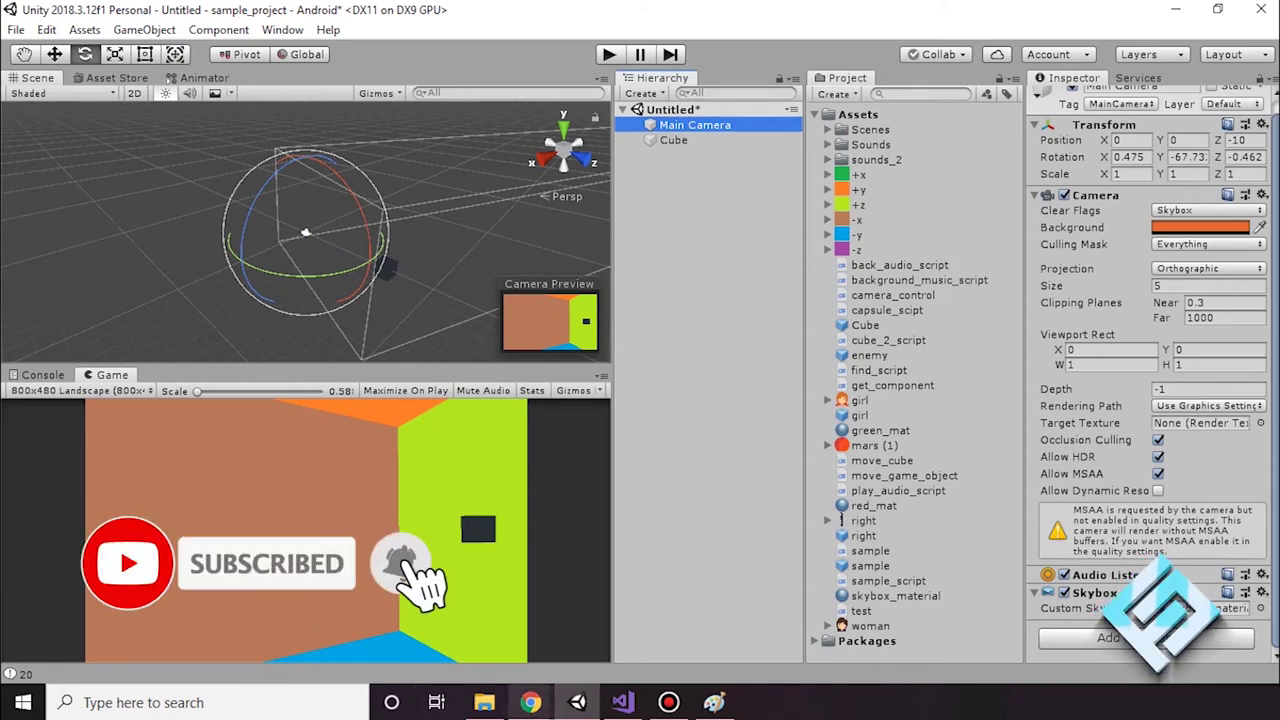
# Search Google in Chrome for 'unity asset store'
pyautogui.moveTo(530, 702)
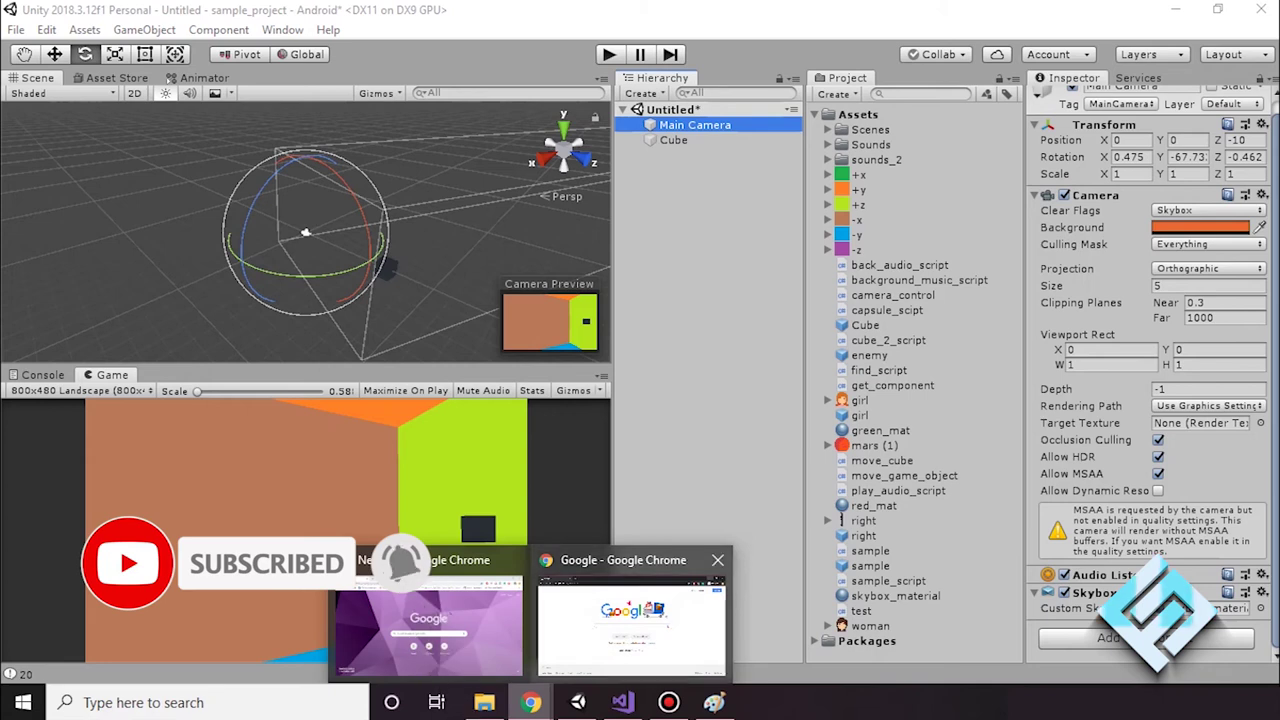
pyautogui.click(632, 620)
pyautogui.click(600, 345)
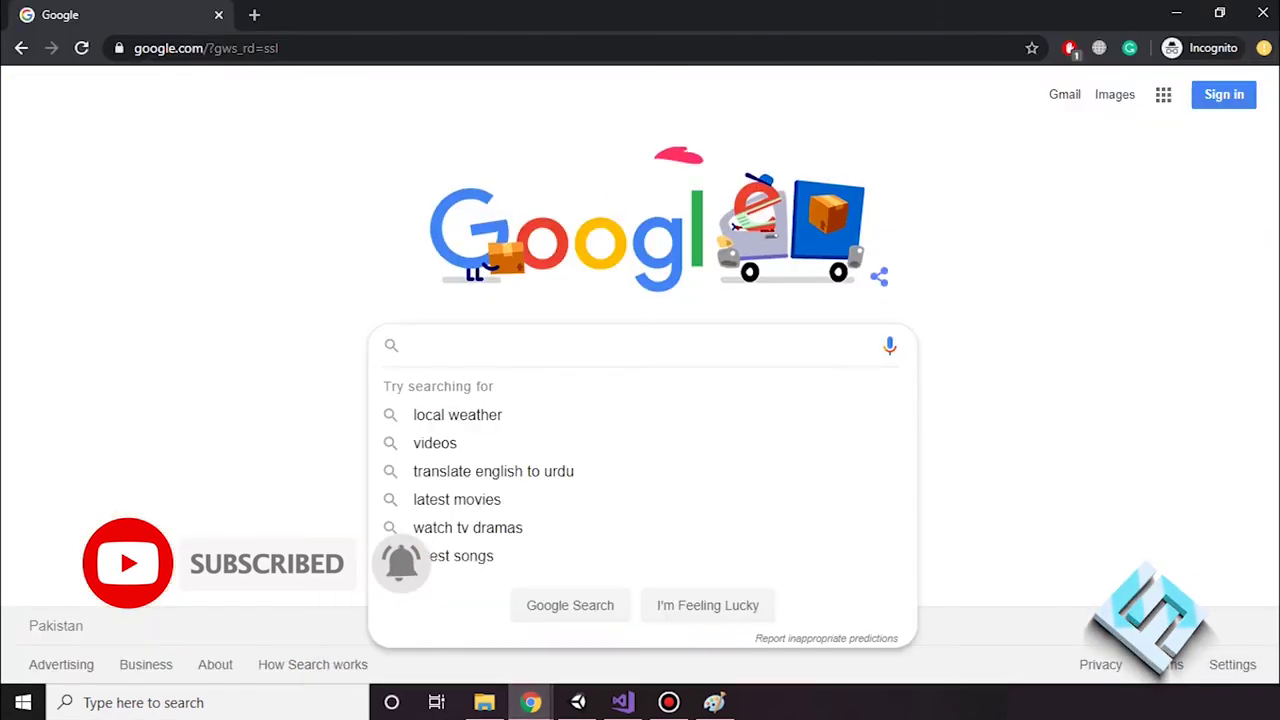
pyautogui.write('unity asset store')
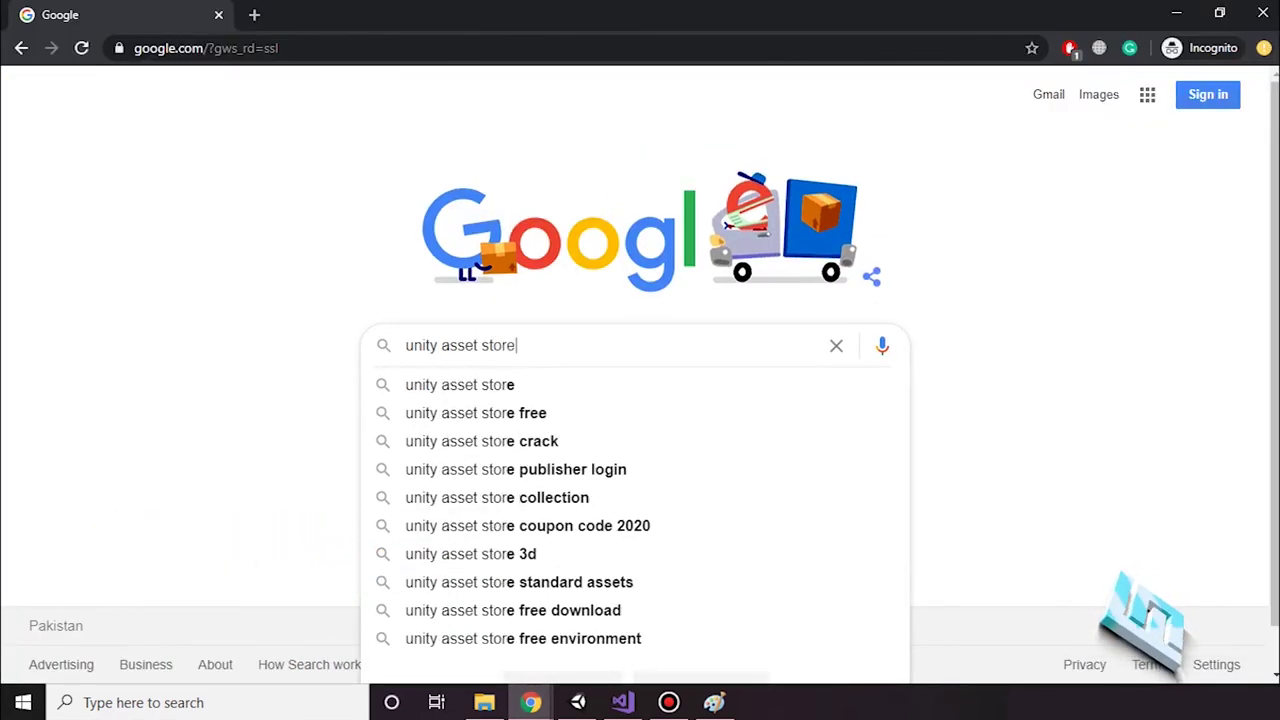
pyautogui.press('Return')
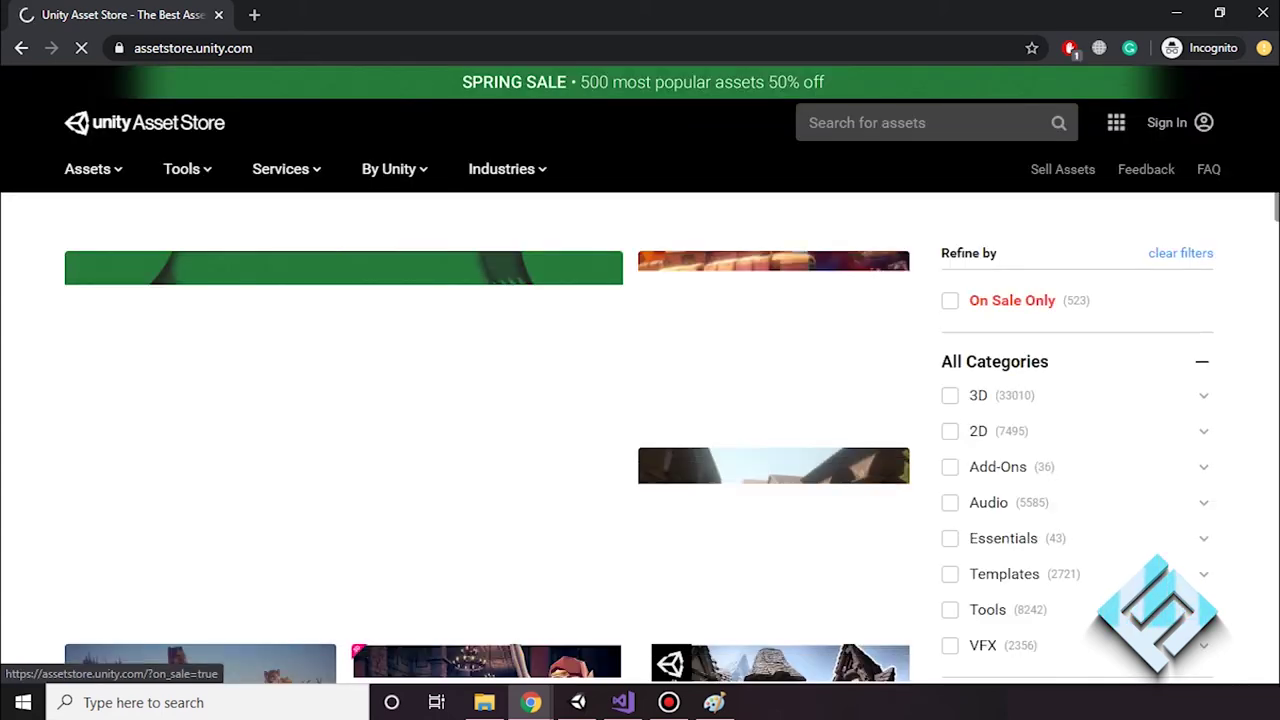
# Browse the Spring Sale and popular assets on the Asset Store home page, then focus the asset search
pyautogui.scroll(-1, 640, 440)
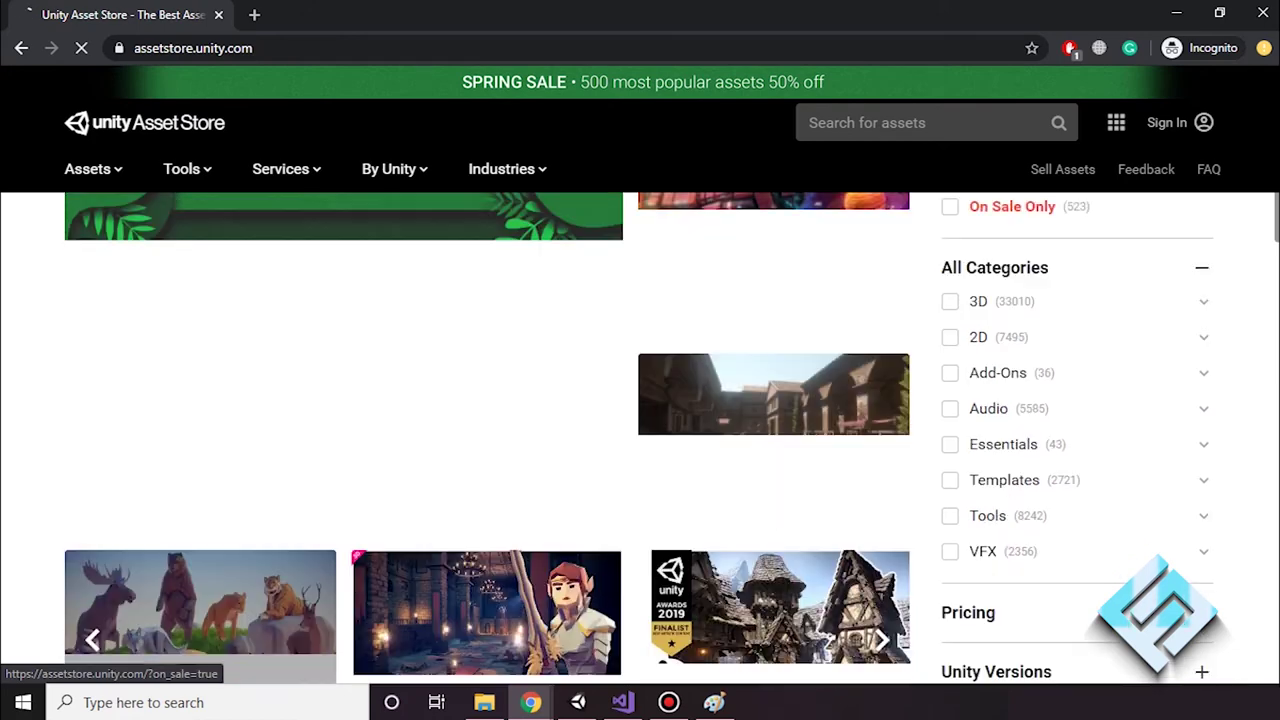
pyautogui.scroll(-1, 640, 440)
pyautogui.scroll(-1, 640, 440)
pyautogui.scroll(-1, 200, 300)
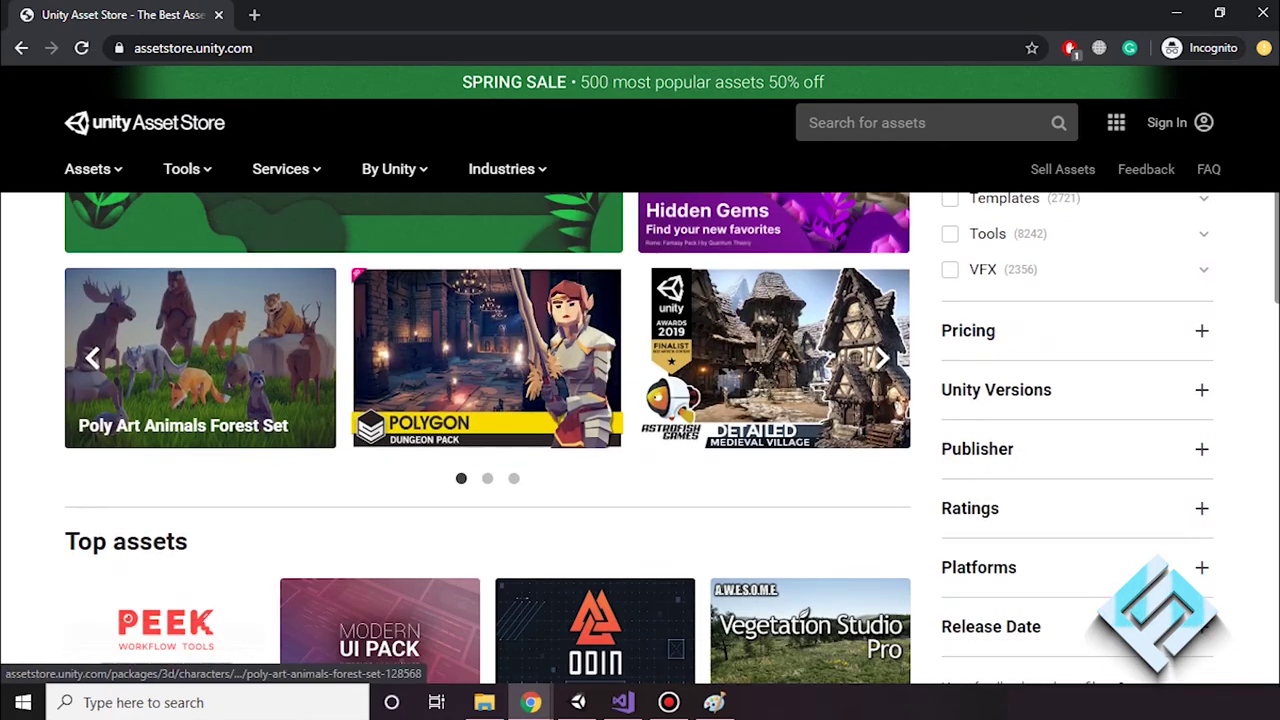
pyautogui.scroll(-3, 200, 360)
pyautogui.scroll(-3, 200, 360)
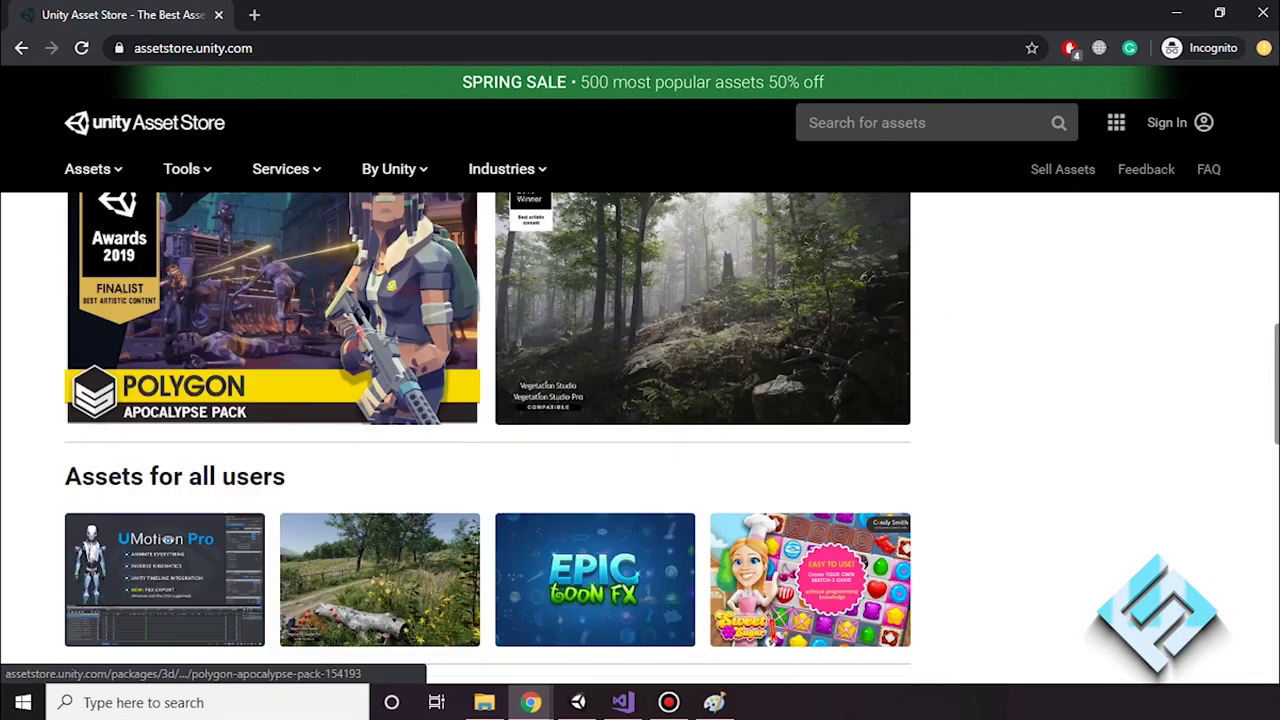
pyautogui.scroll(-3, 780, 525)
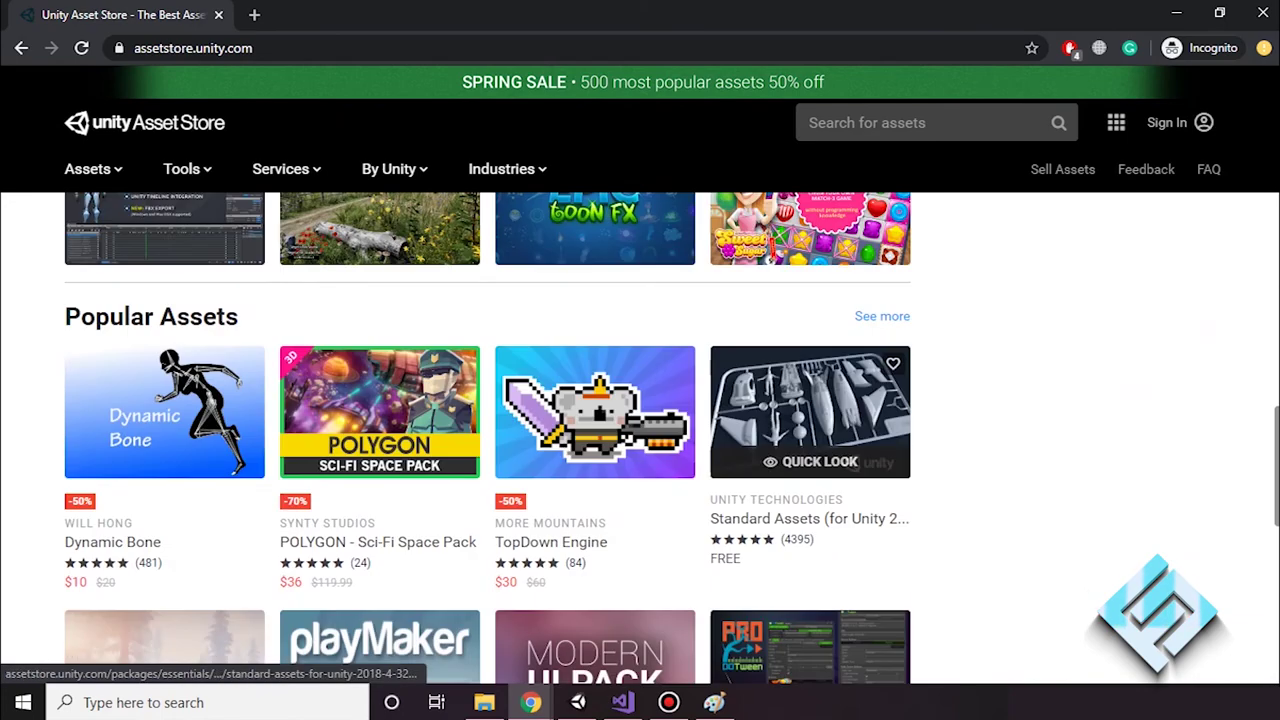
pyautogui.scroll(3, 780, 525)
pyautogui.scroll(3, 780, 525)
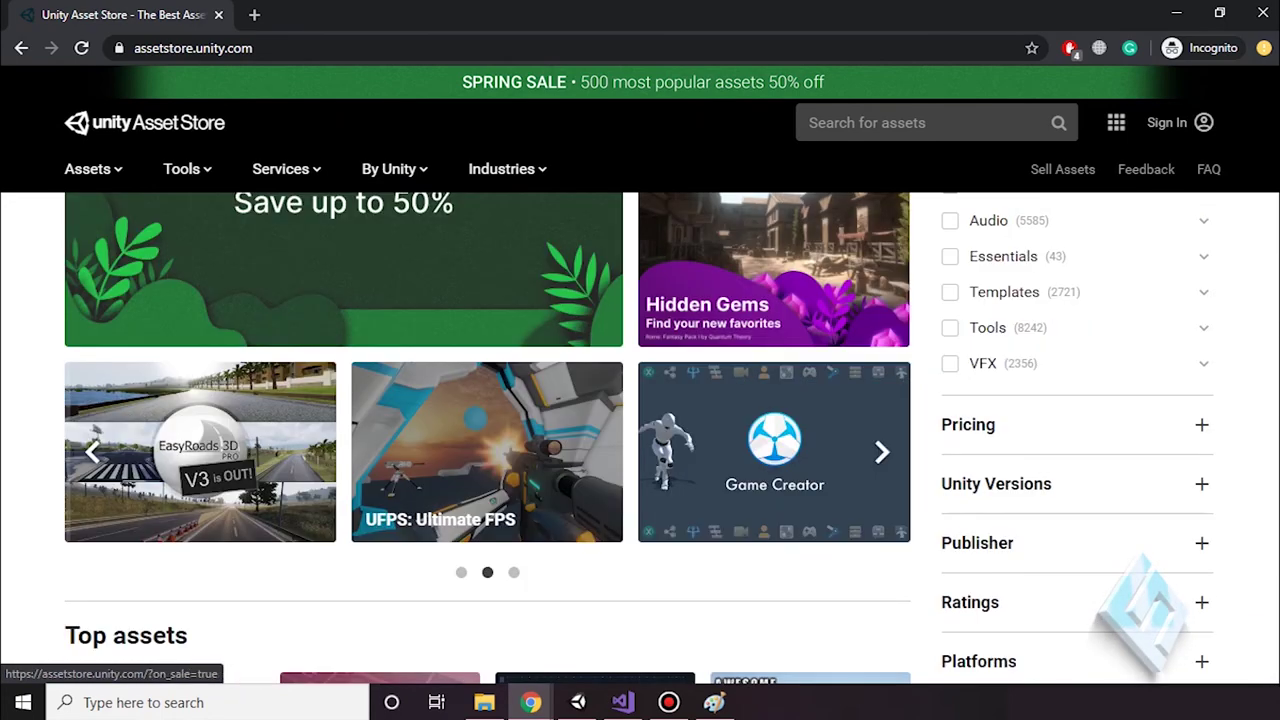
pyautogui.scroll(2, 780, 525)
pyautogui.scroll(1, 773, 443)
pyautogui.click(930, 122)
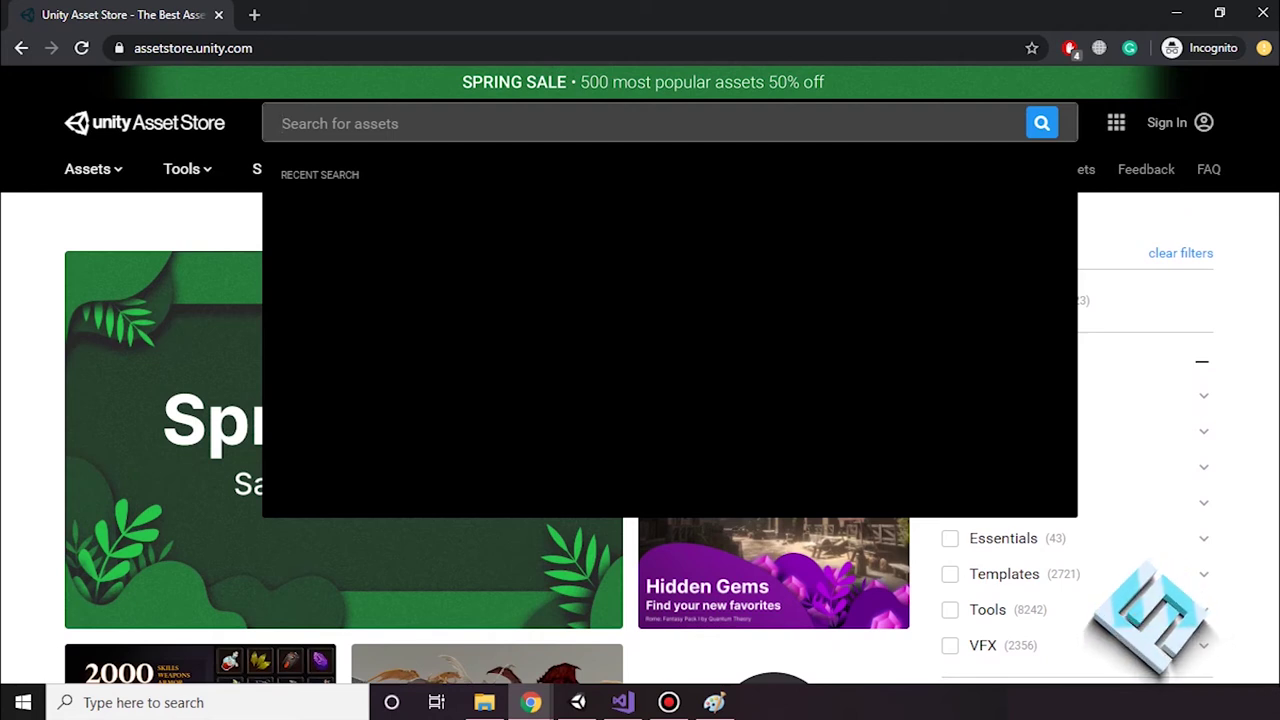
# Search the Asset Store for 'skybox' and limit Pricing to free ($0) assets
pyautogui.write('sk')
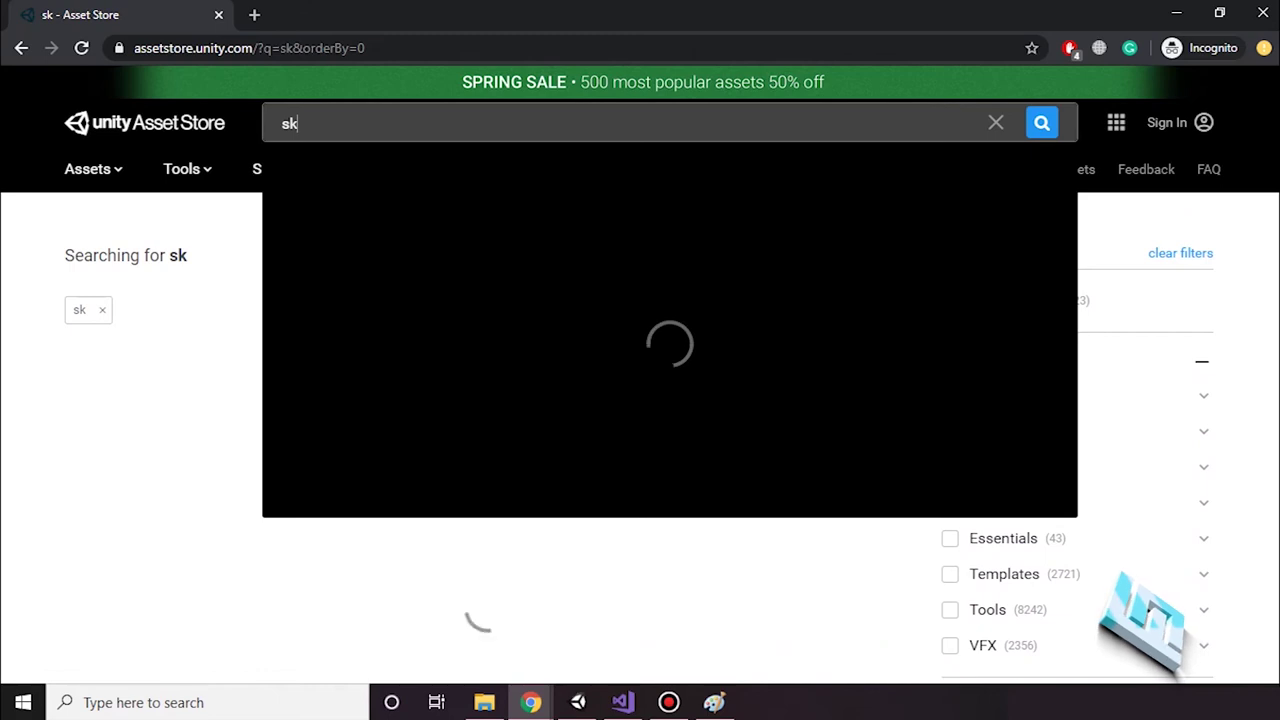
pyautogui.write('ybox')
pyautogui.press('Return')
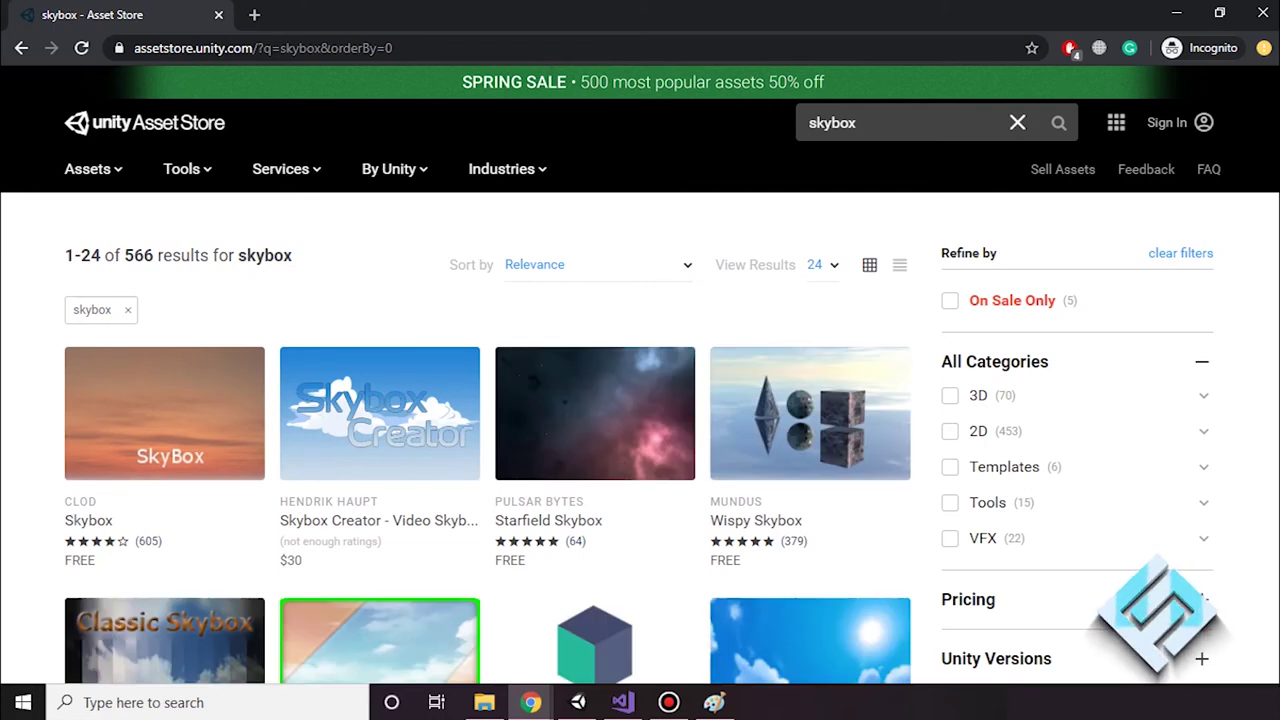
pyautogui.moveTo(165, 410)
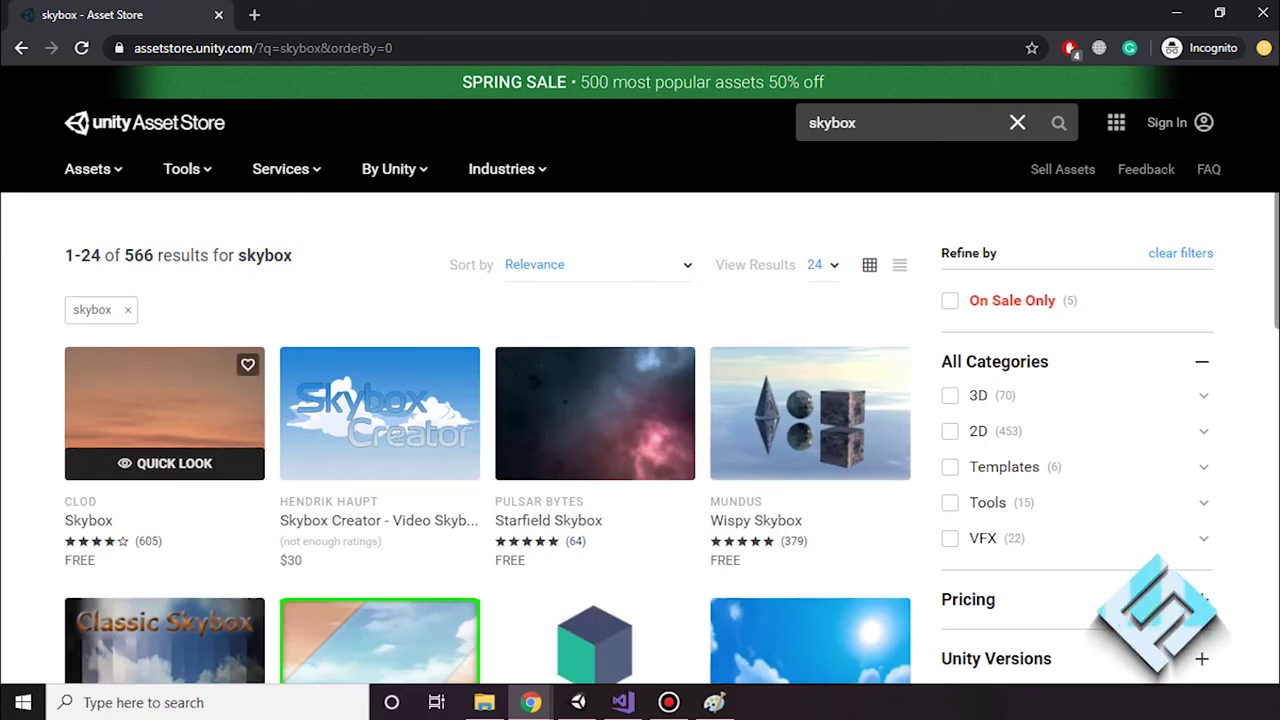
pyautogui.scroll(-1, 330, 430)
pyautogui.scroll(1, 375, 435)
pyautogui.scroll(-1, 375, 435)
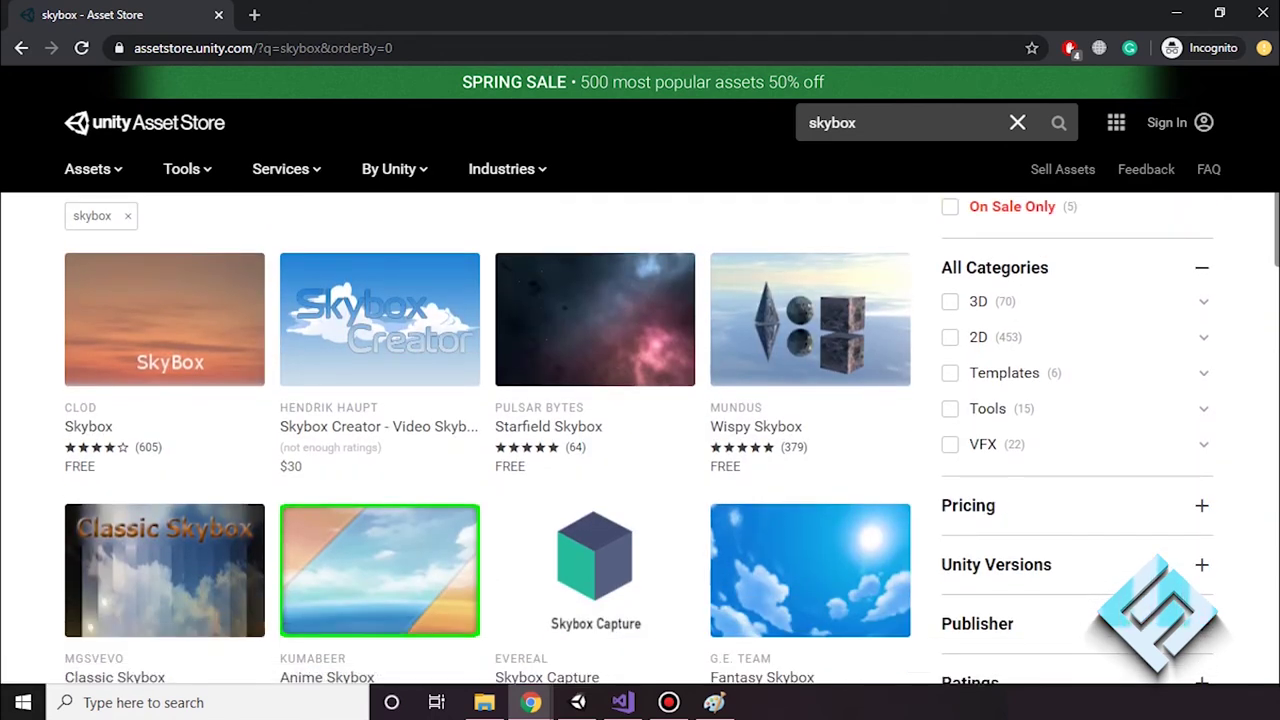
pyautogui.click(968, 505)
pyautogui.moveTo(1201, 535); pyautogui.dragTo(953, 535)
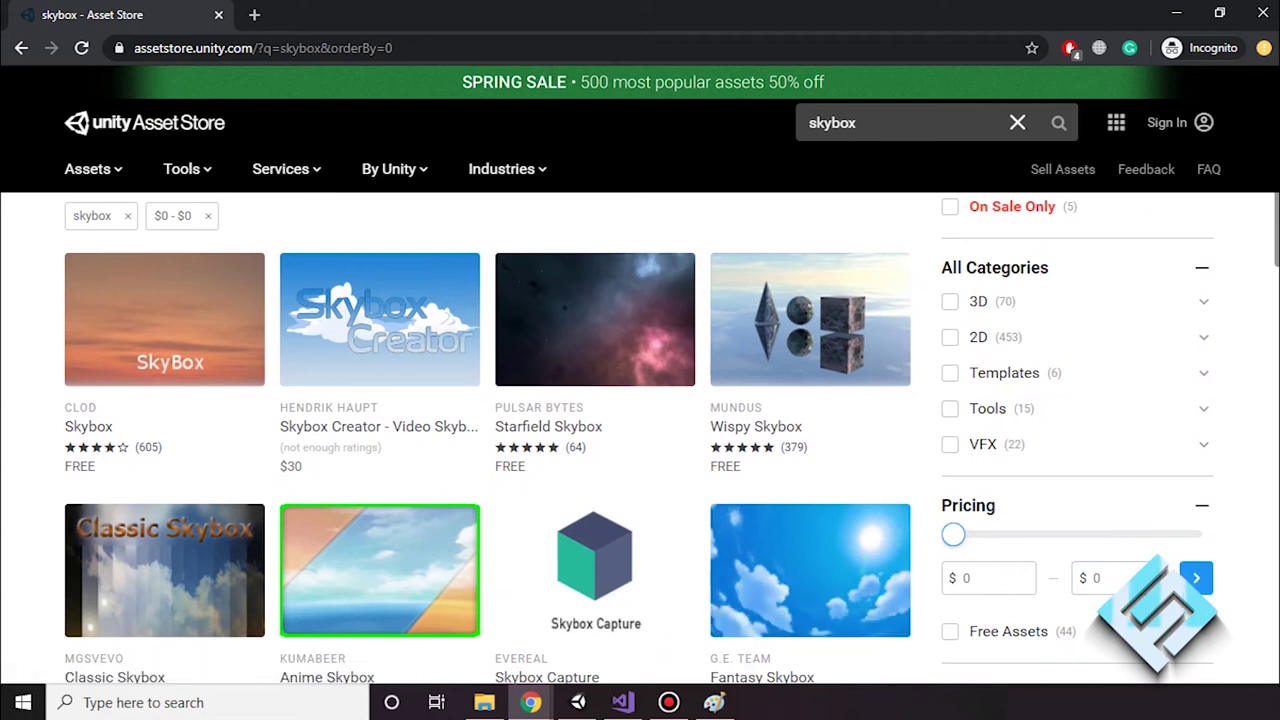
pyautogui.click(1196, 578)
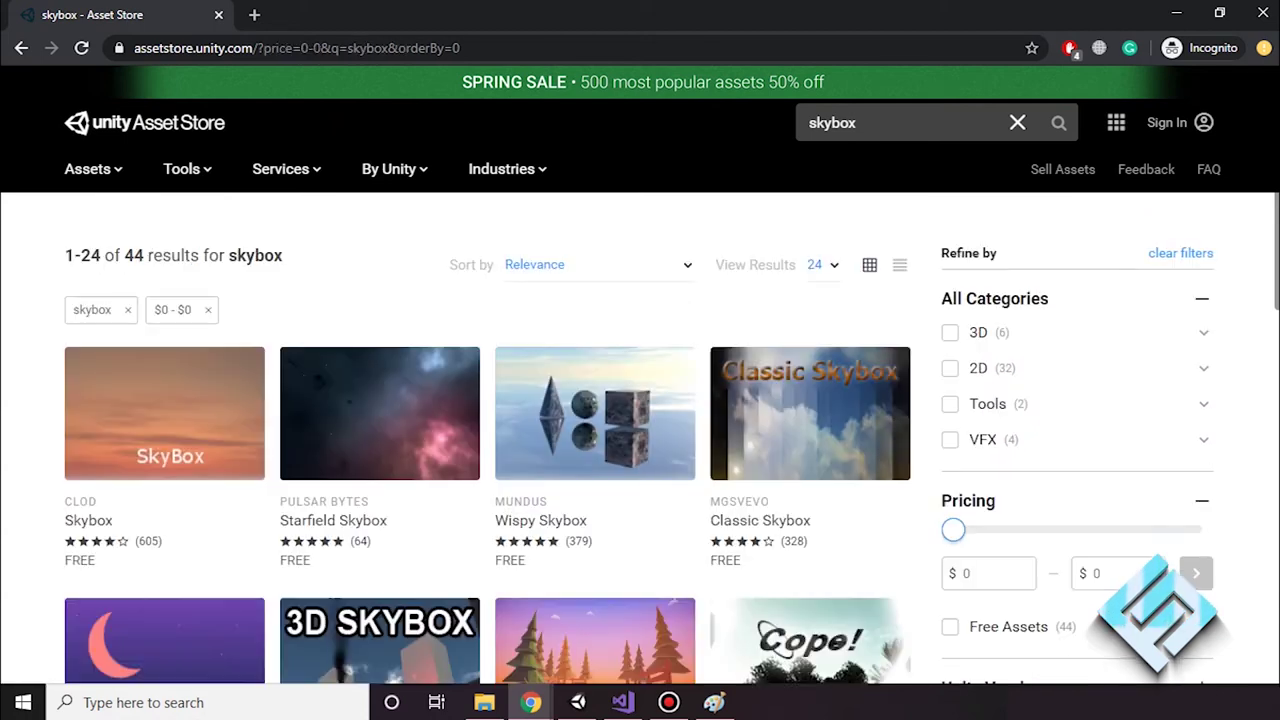
# Open the free Milky Way Skybox page, then return to the Unity editor
pyautogui.moveTo(380, 420)
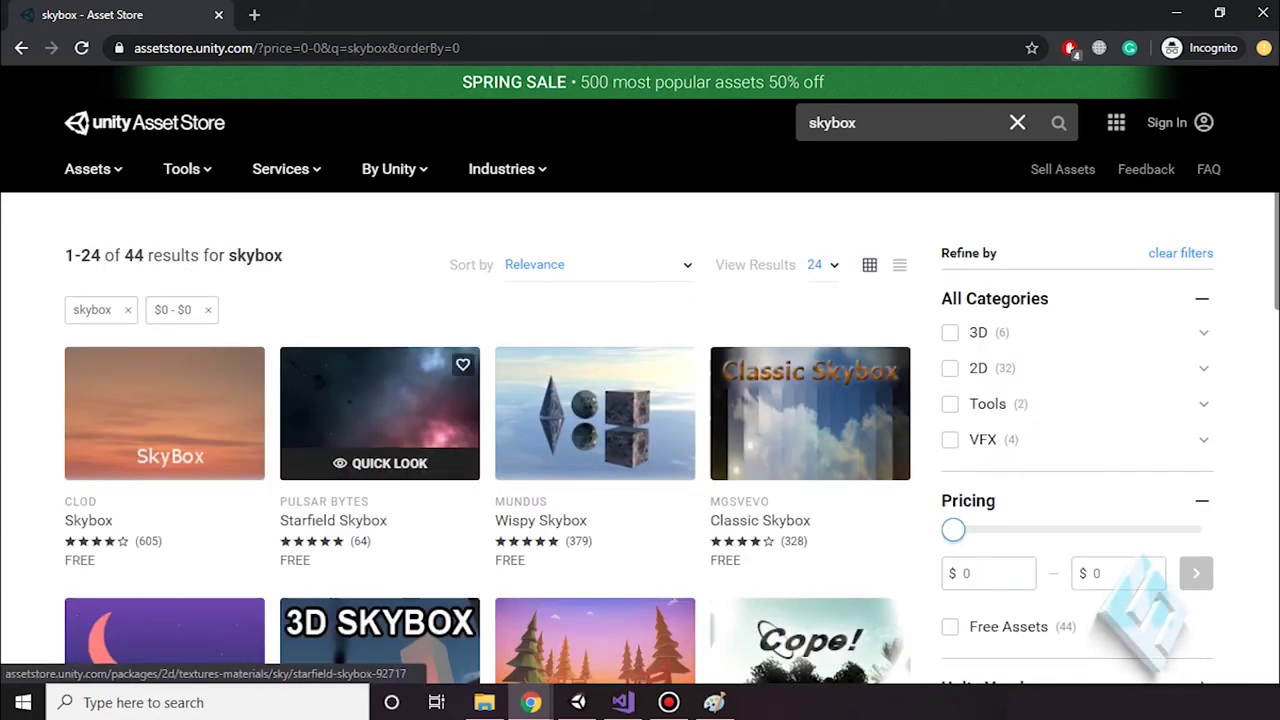
pyautogui.scroll(-3, 380, 430)
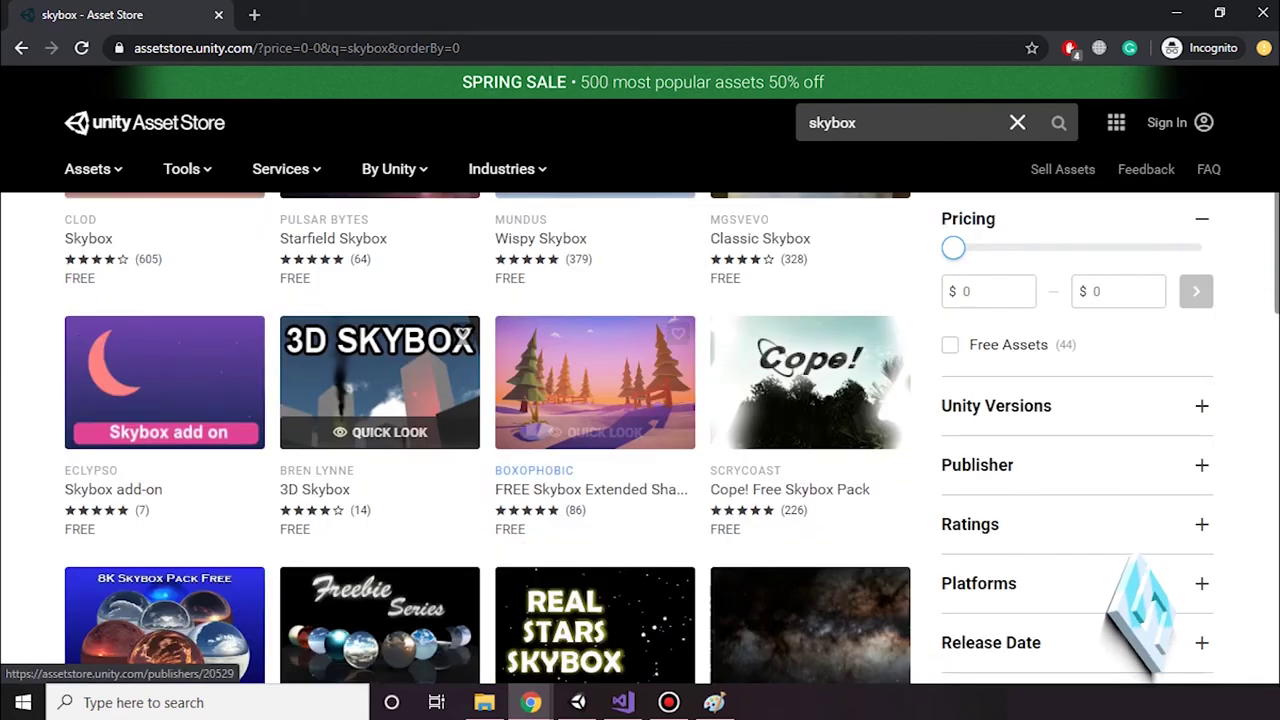
pyautogui.scroll(-1, 600, 540)
pyautogui.scroll(-3, 595, 540)
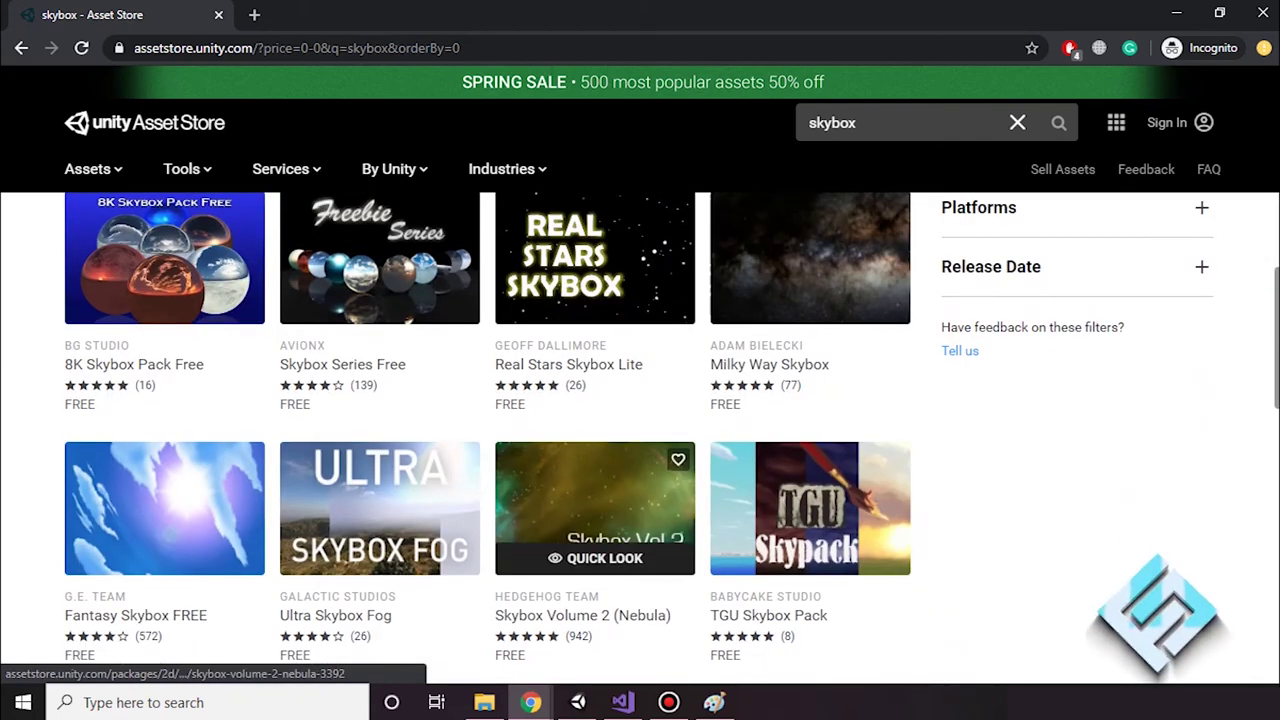
pyautogui.scroll(-3, 595, 540)
pyautogui.scroll(3, 595, 540)
pyautogui.scroll(1, 595, 540)
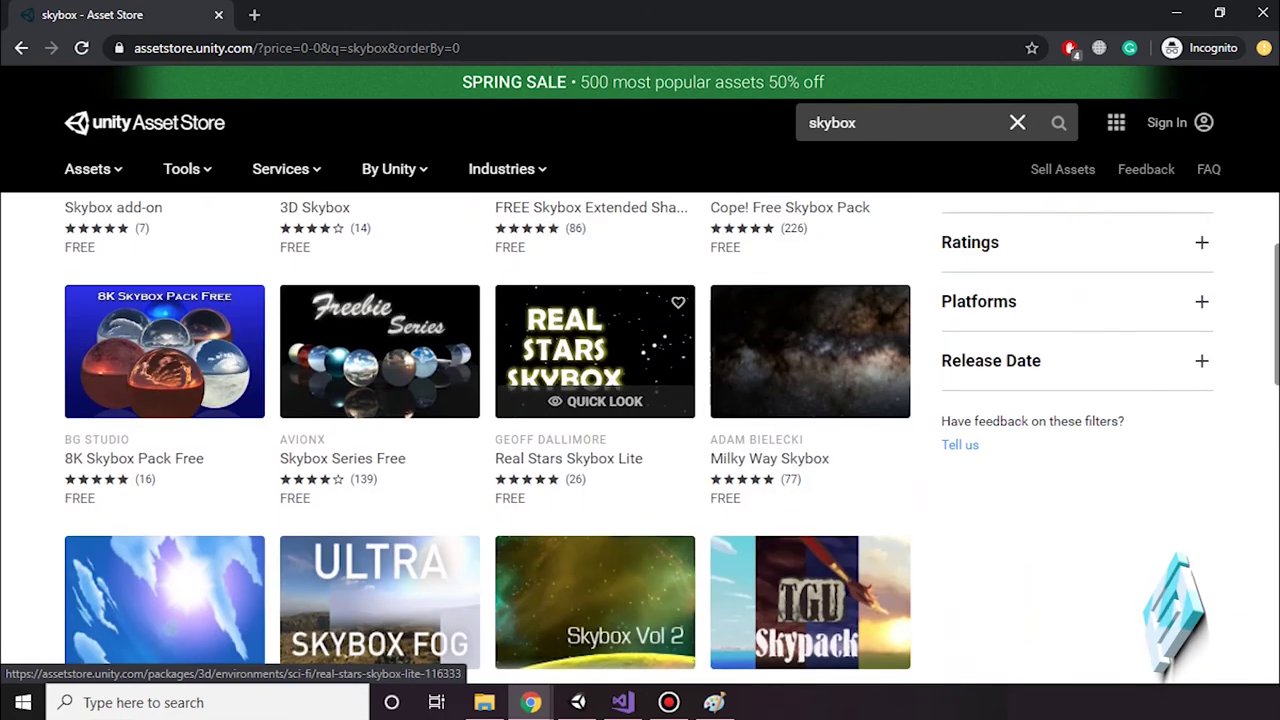
pyautogui.scroll(2, 600, 450)
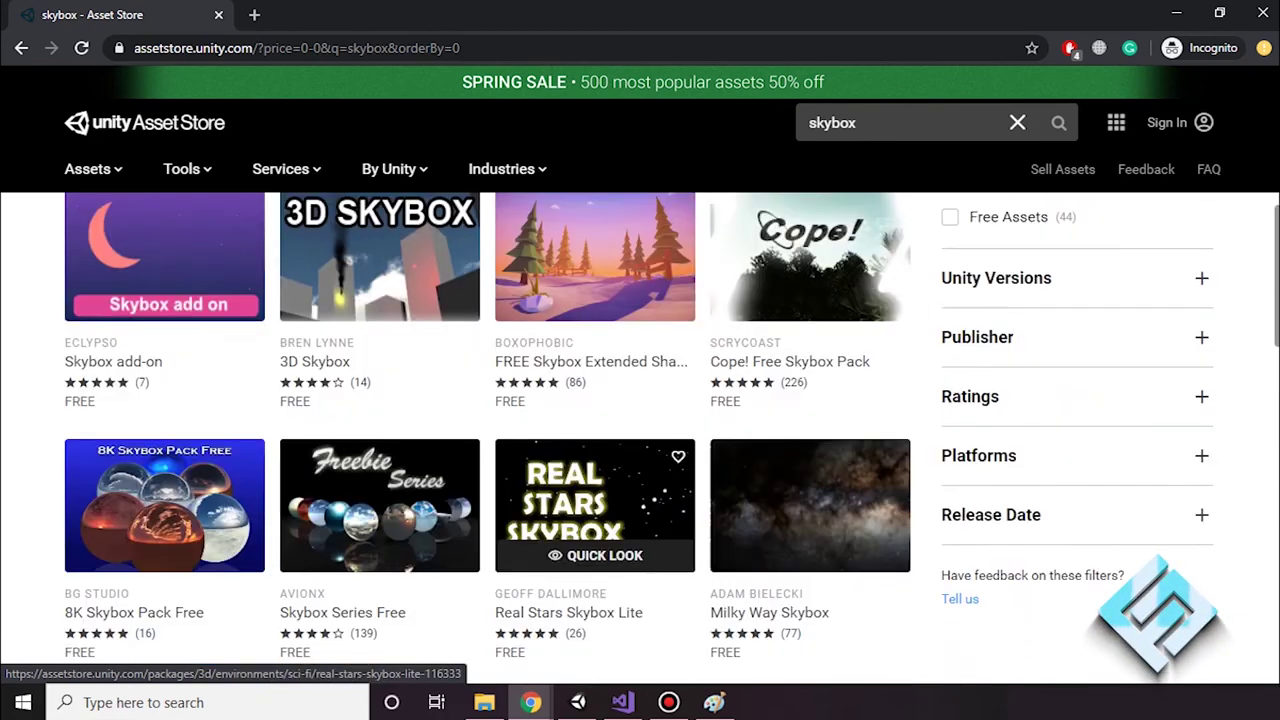
pyautogui.scroll(-1, 600, 450)
pyautogui.click(810, 450)
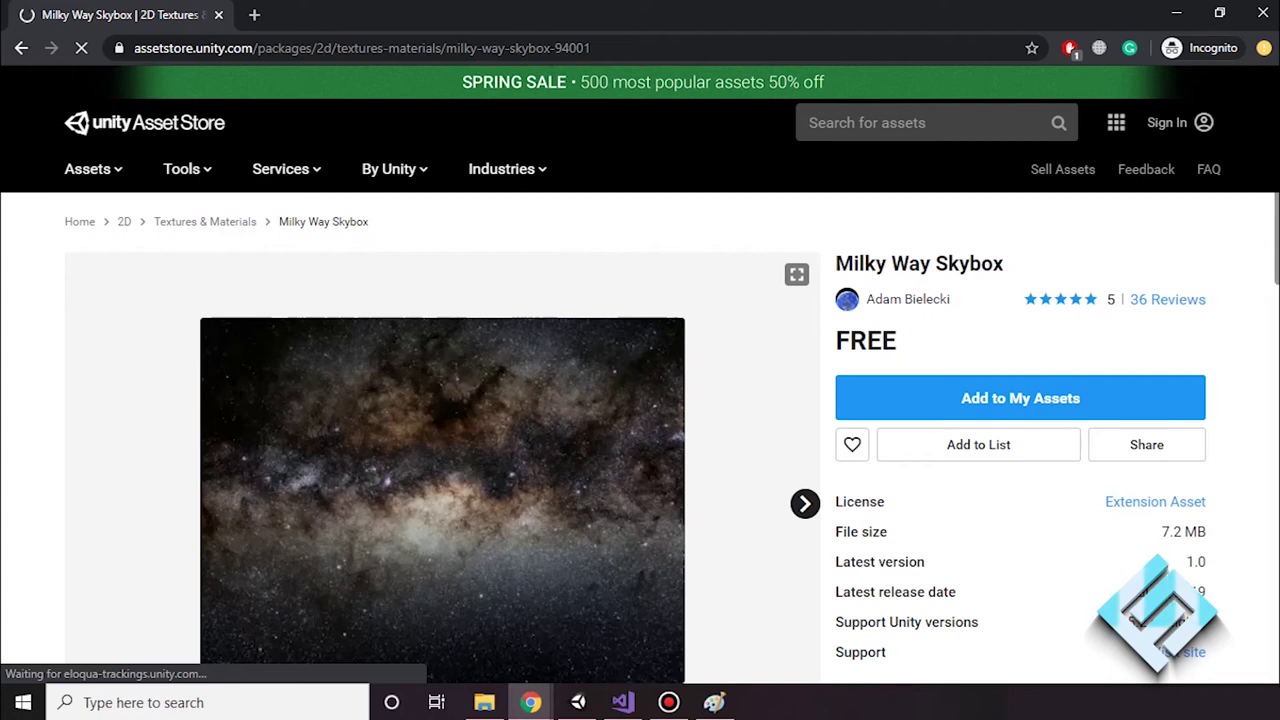
pyautogui.click(578, 702)
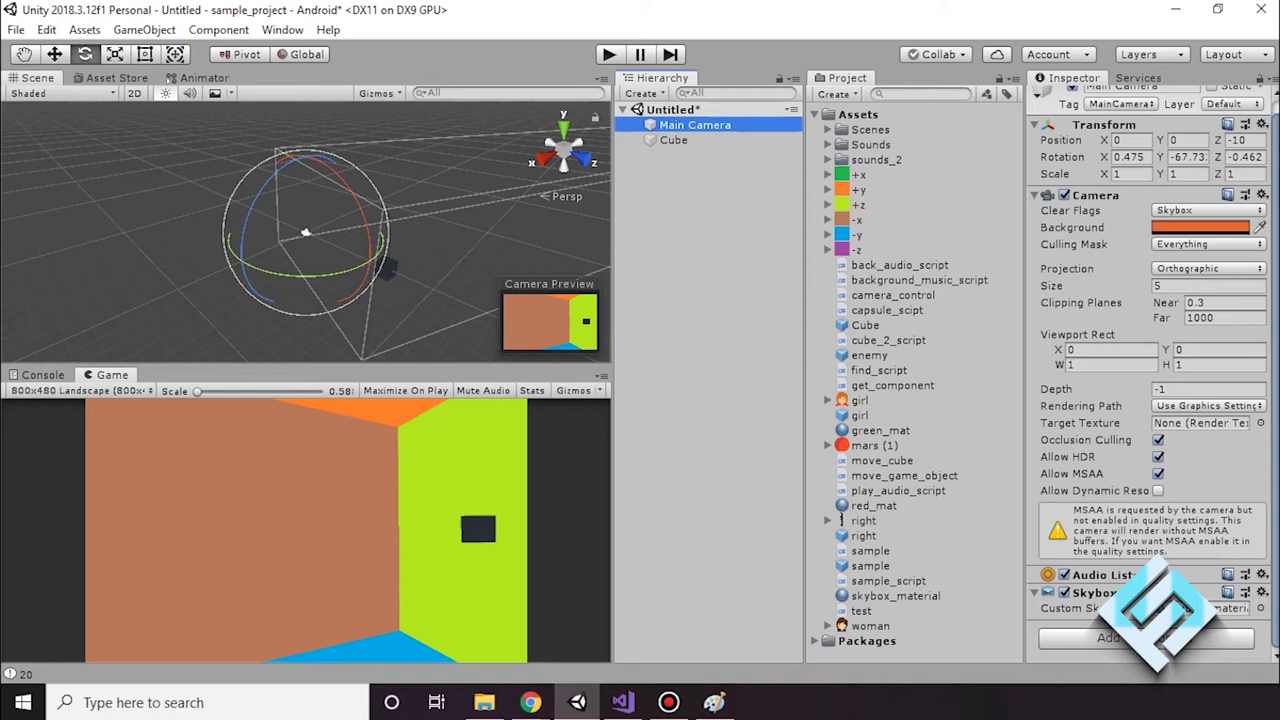
# Open the editor's built-in Asset Store window via Window > Asset Store
pyautogui.click(282, 29)
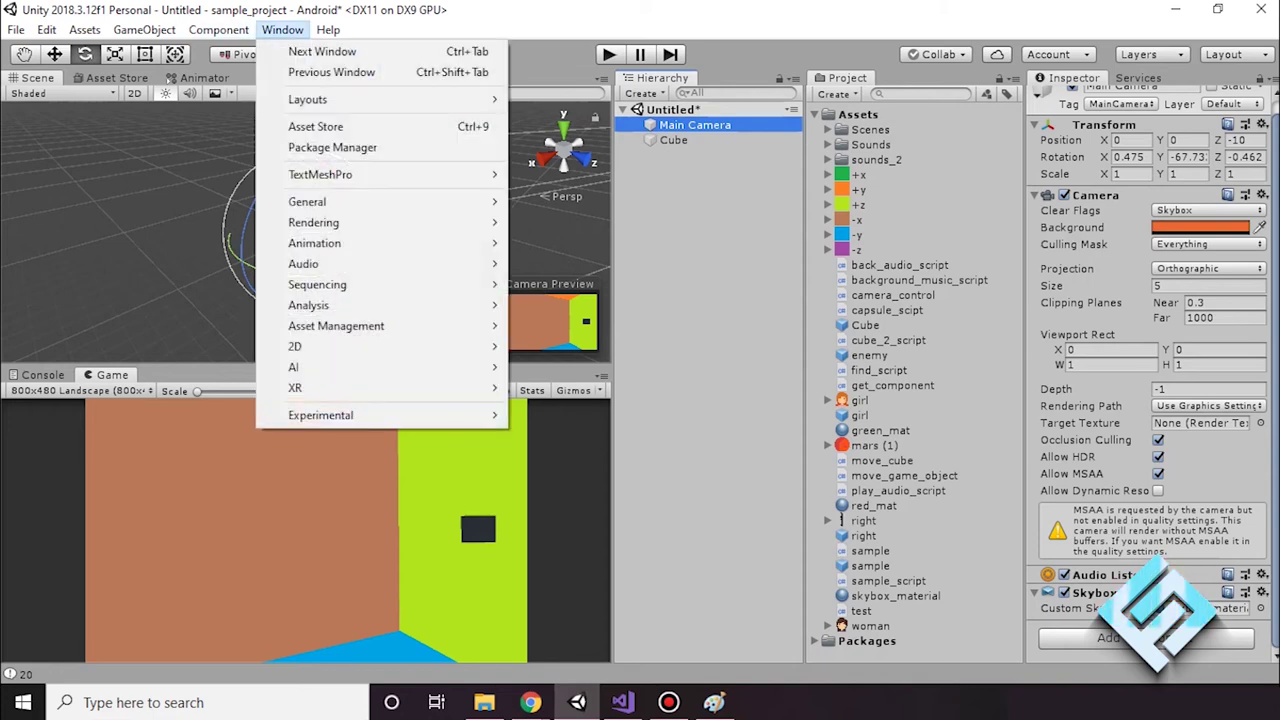
pyautogui.moveTo(380, 201)
pyautogui.click(316, 126)
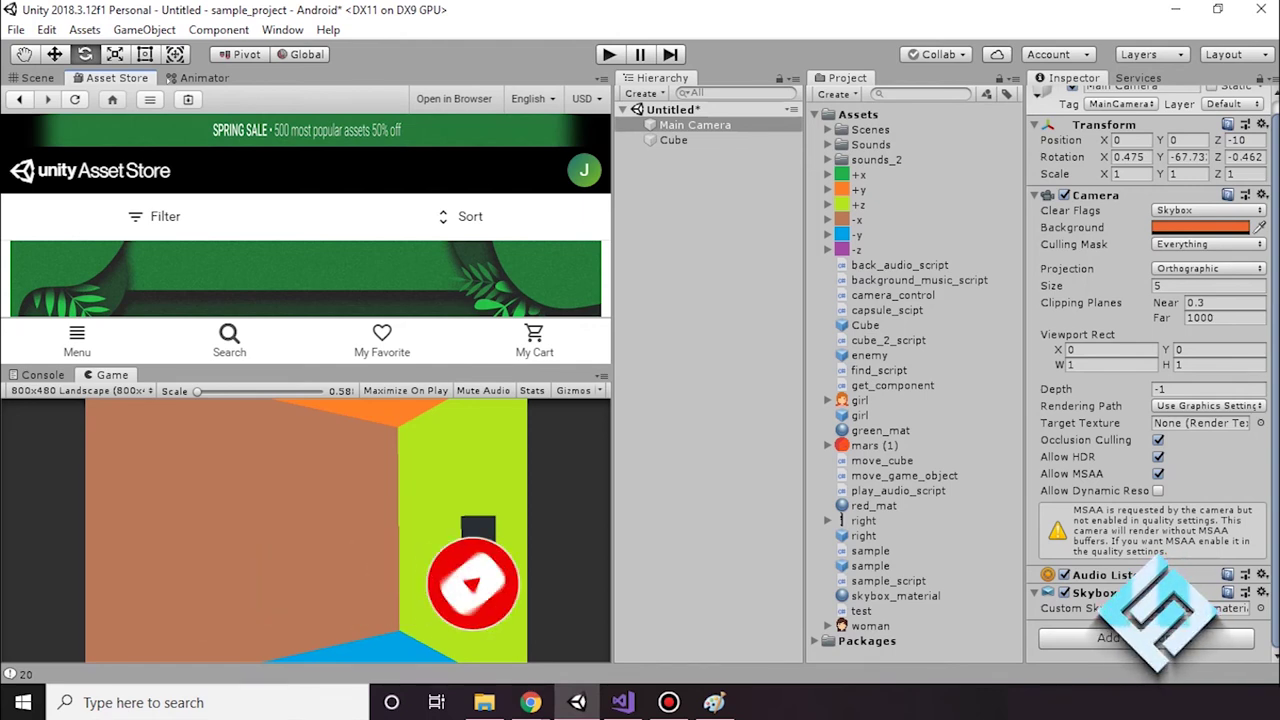
pyautogui.click(282, 29)
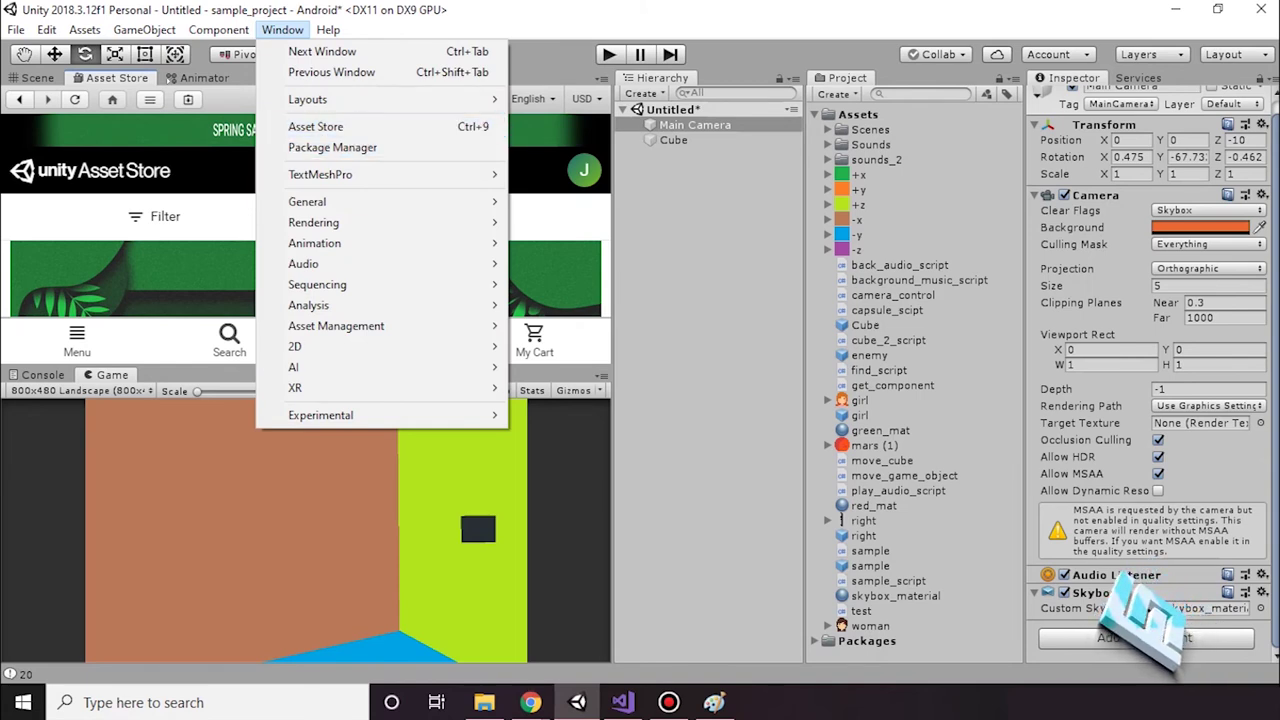
pyautogui.press('Escape')
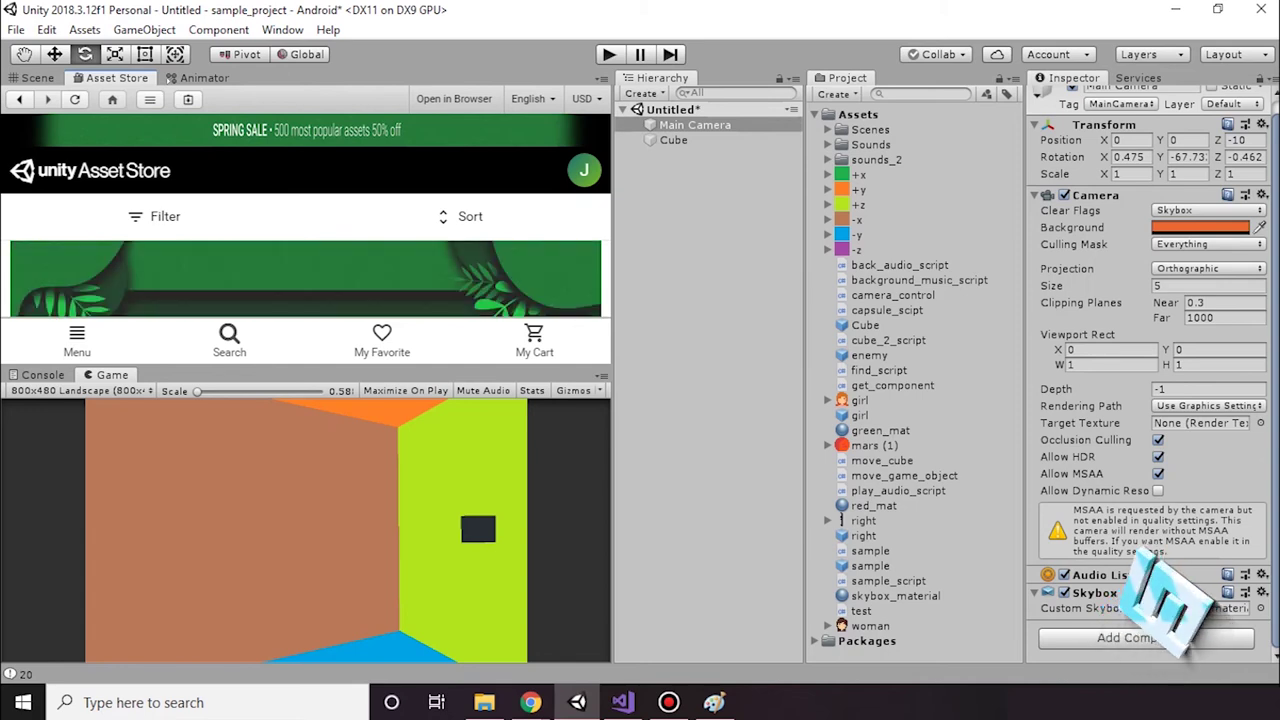
# Copy the Milky Way Skybox title from its Chrome store page and return to Unity
pyautogui.moveTo(530, 702)
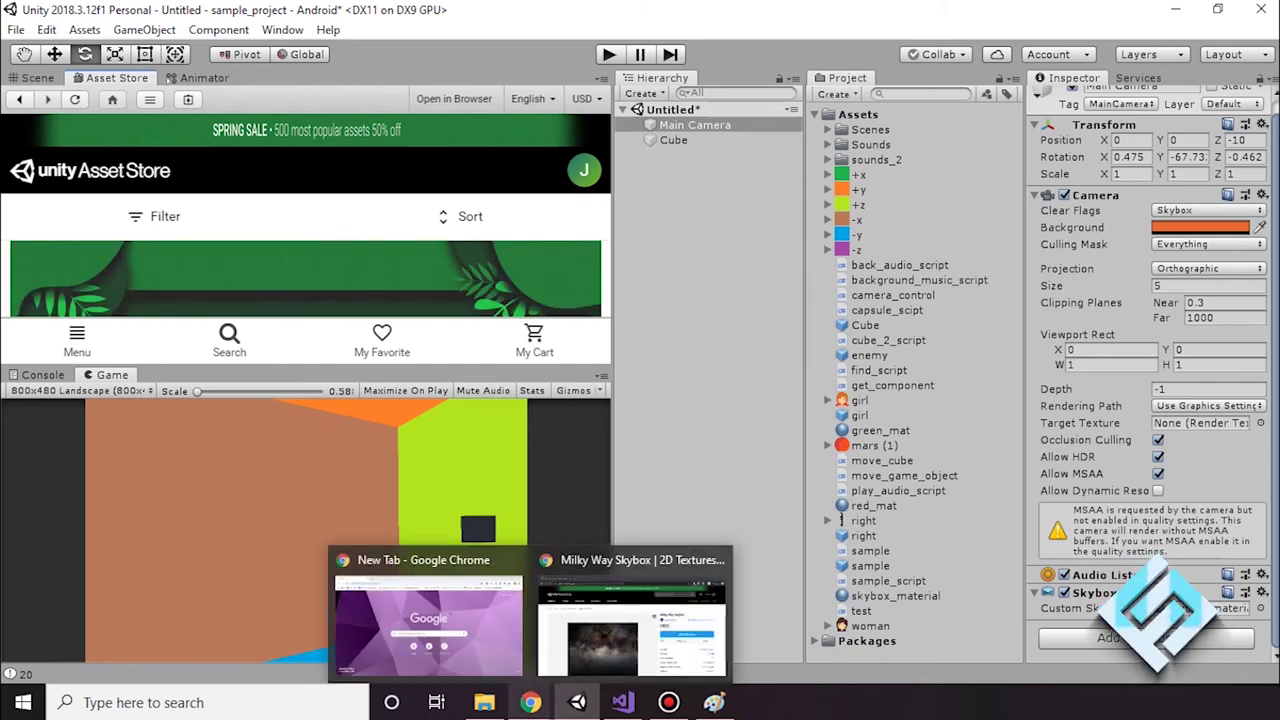
pyautogui.click(630, 625)
pyautogui.moveTo(891, 263)
pyautogui.mouseDown()
pyautogui.moveTo(1003, 263)
pyautogui.moveTo(836, 263)
pyautogui.mouseUp()
pyautogui.hotkey('ctrl', 'c')
pyautogui.hotkey('alt', 'Tab')
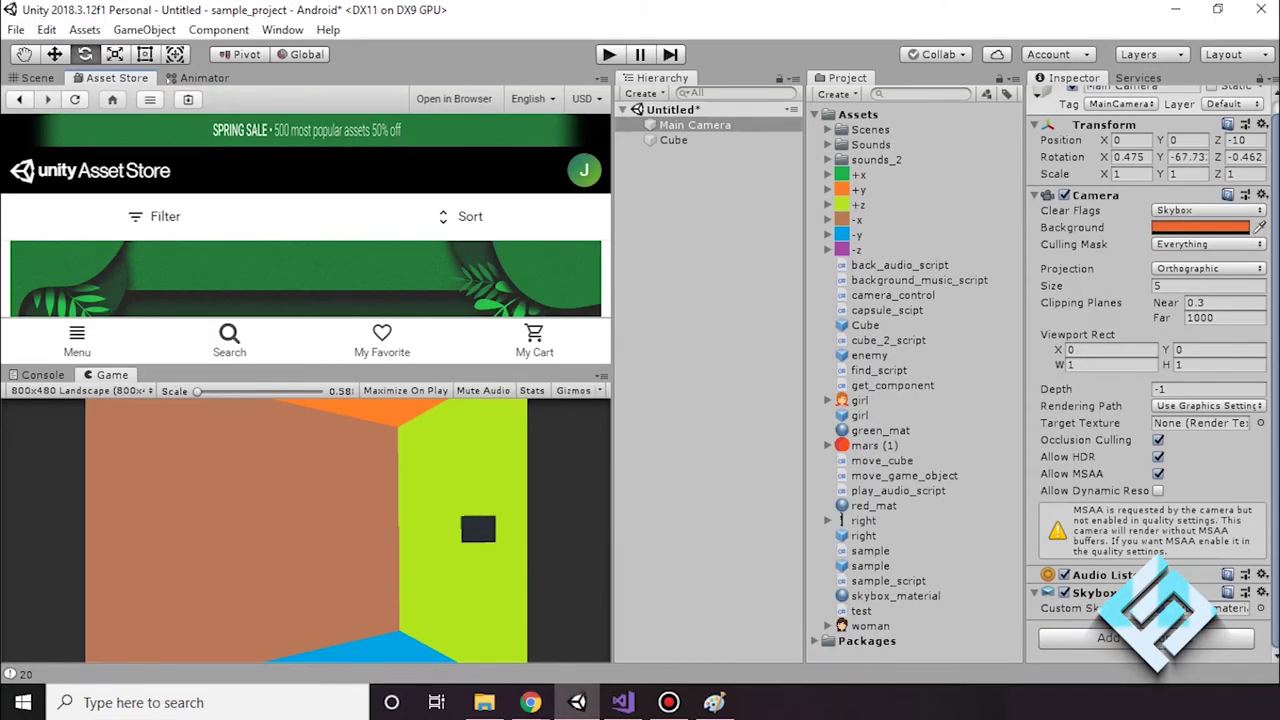
# Search Unity's Asset Store for Milky Way Skybox and enlarge the panel to browse the result
pyautogui.click(229, 340)
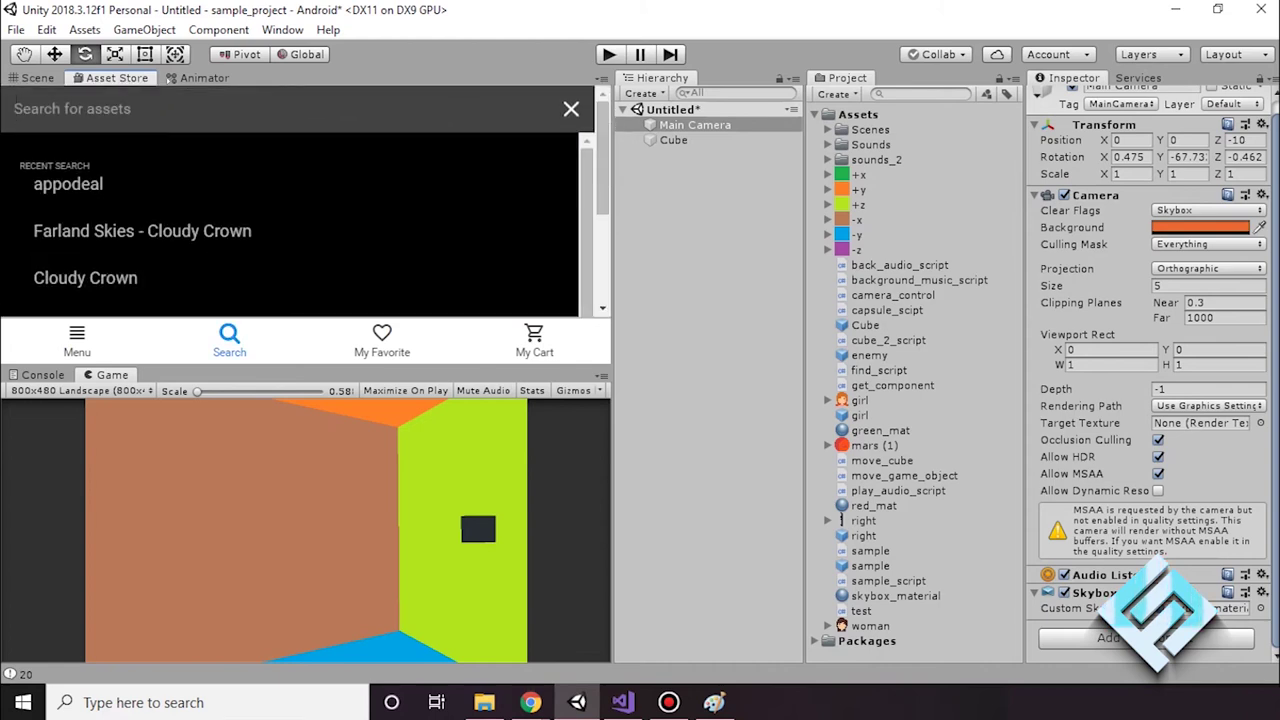
pyautogui.hotkey('ctrl', 'v')
pyautogui.press('Return')
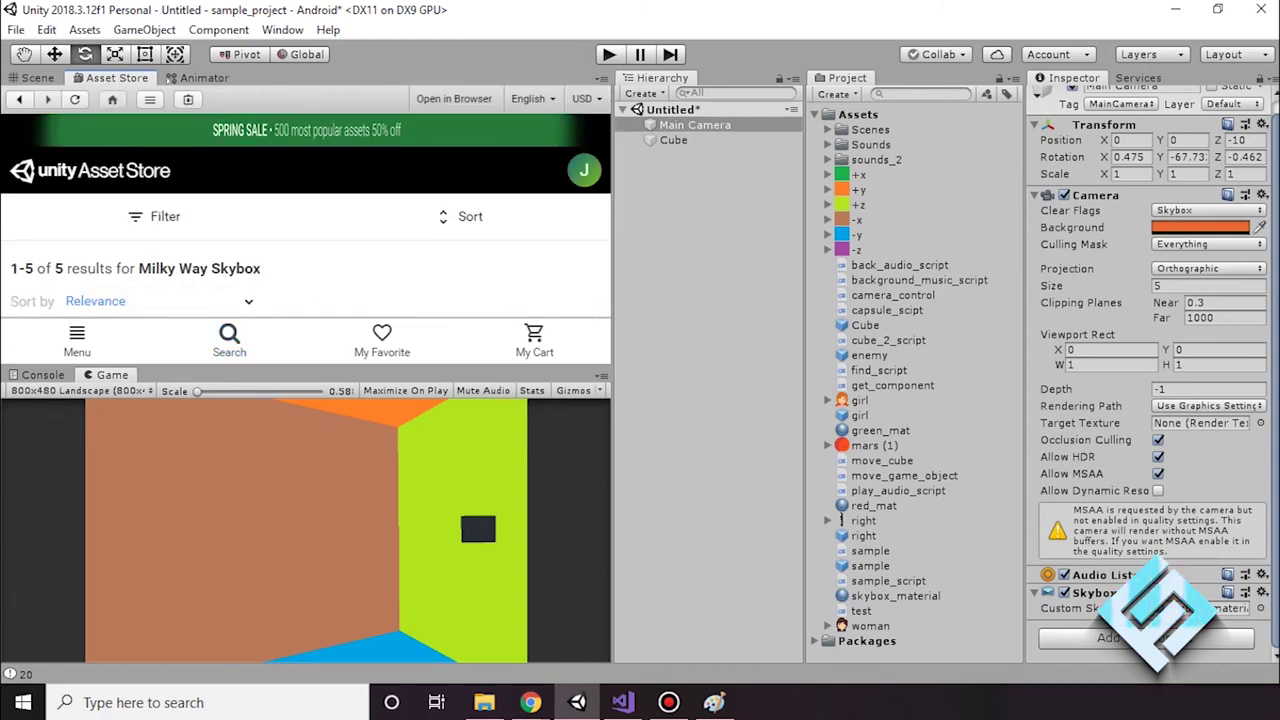
pyautogui.scroll(-1, 306, 280)
pyautogui.scroll(-1, 306, 280)
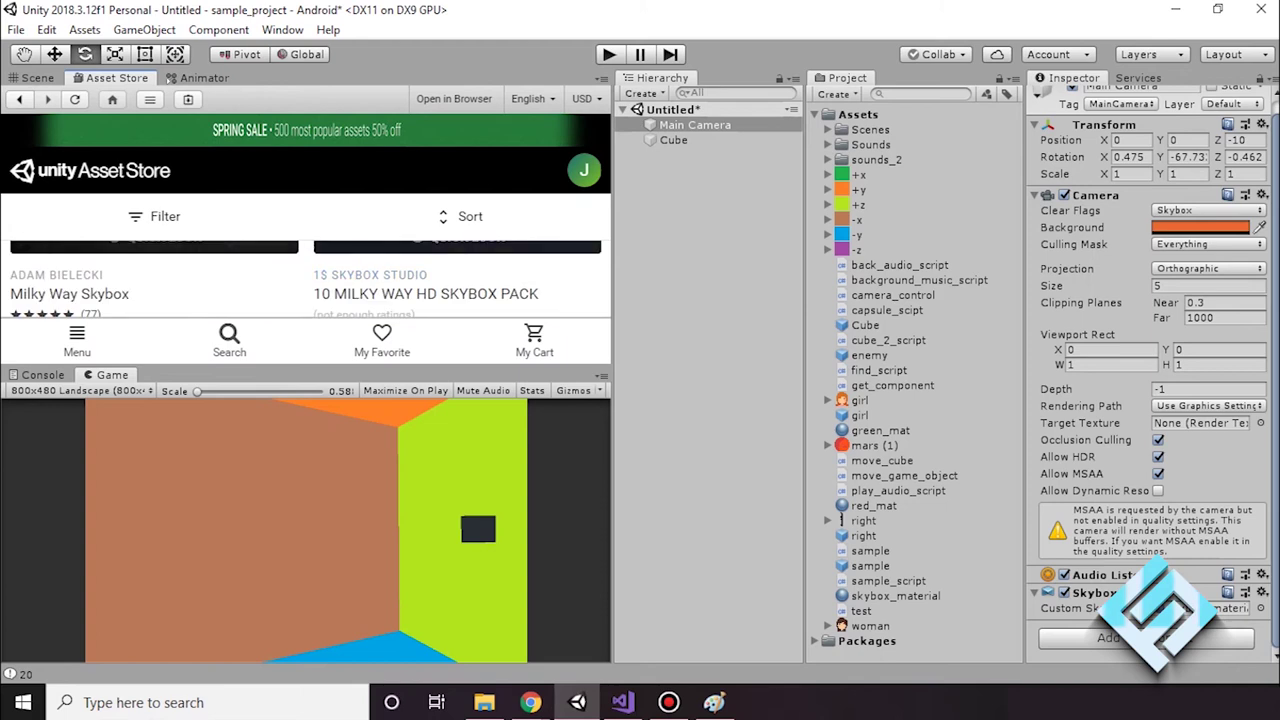
pyautogui.moveTo(306, 366); pyautogui.dragTo(306, 420)
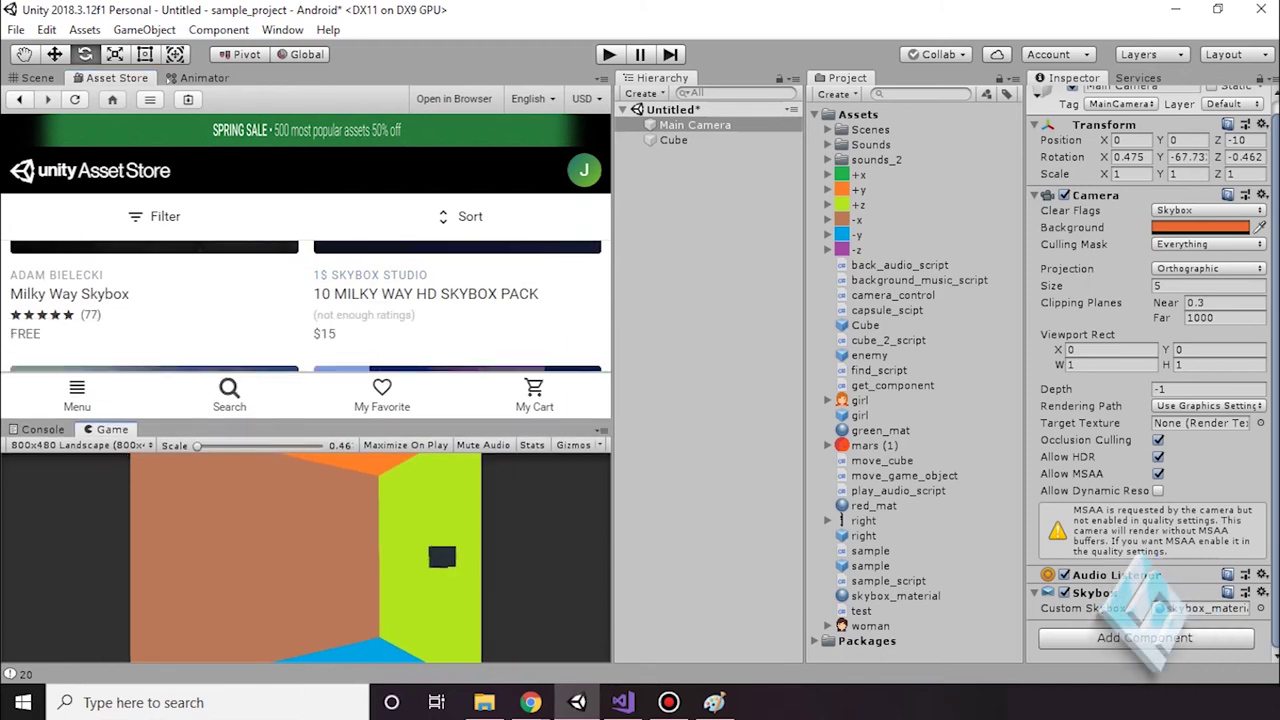
pyautogui.scroll(-1, 154, 300)
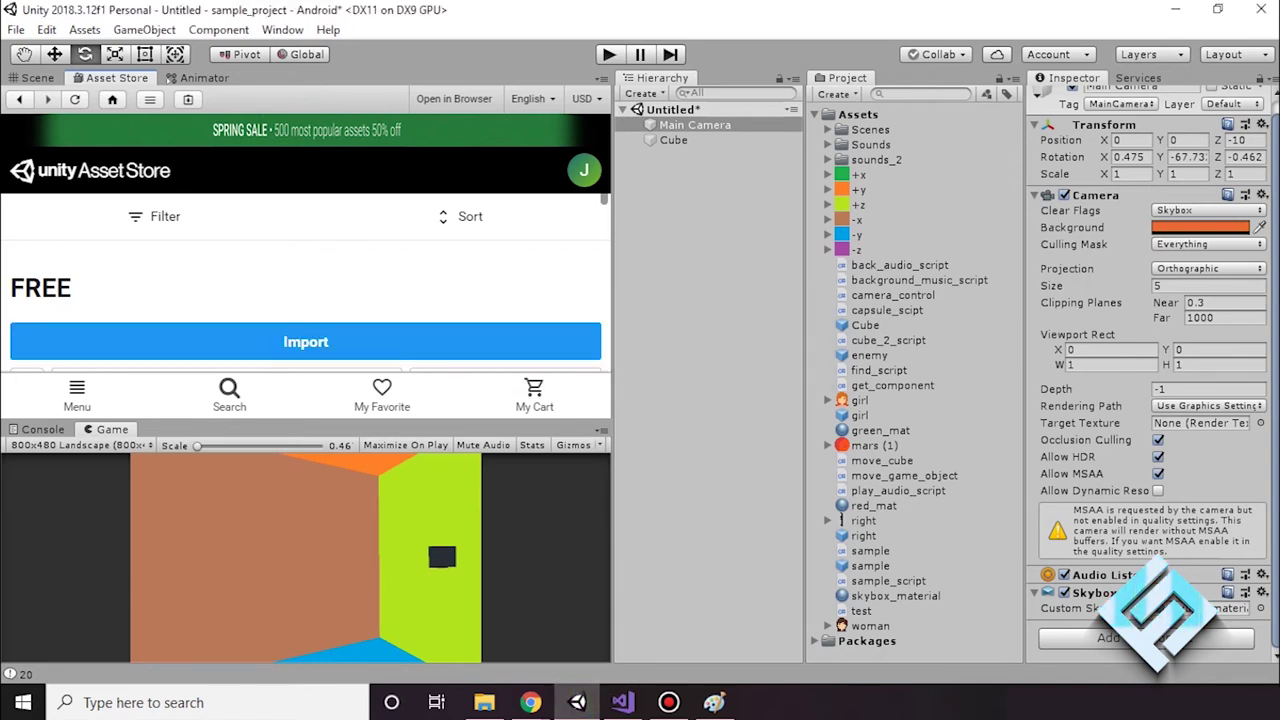
# Import all Milky Way Skybox package files, then return to its Chrome store page
pyautogui.click(305, 341)
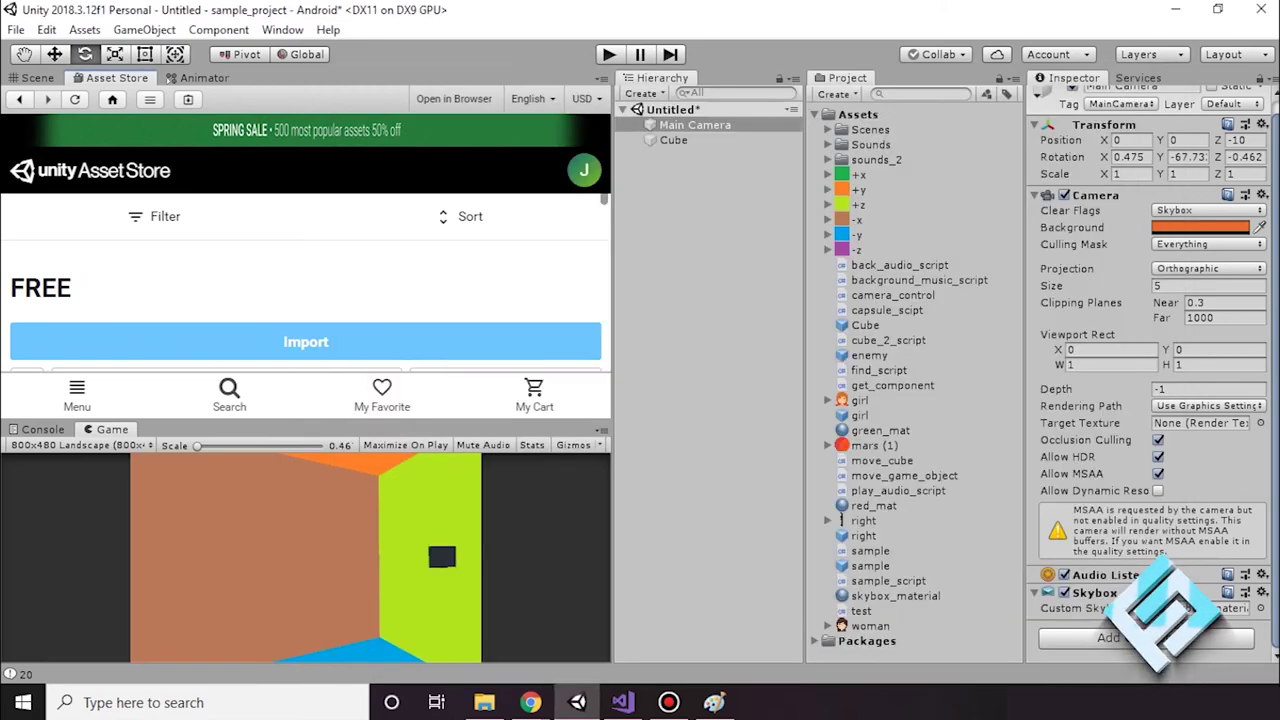
pyautogui.click(1132, 659)
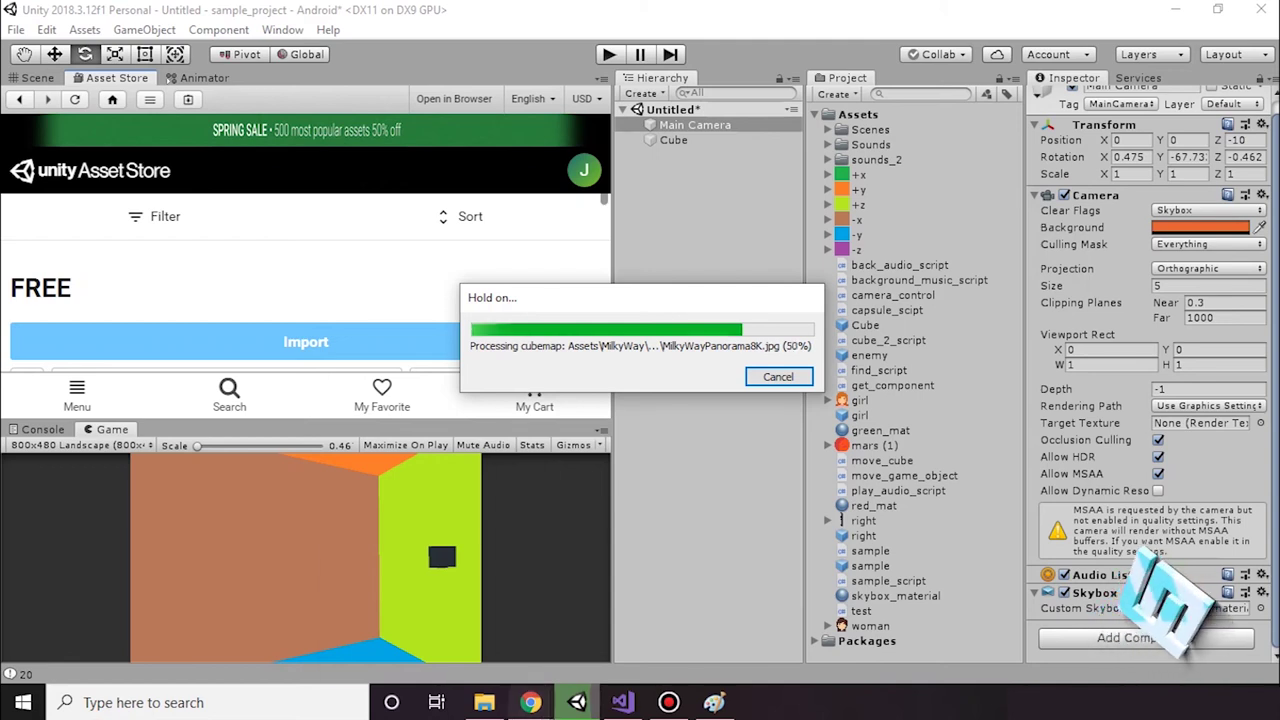
pyautogui.moveTo(530, 702)
pyautogui.click(640, 590)
pyautogui.scroll(-5, 640, 400)
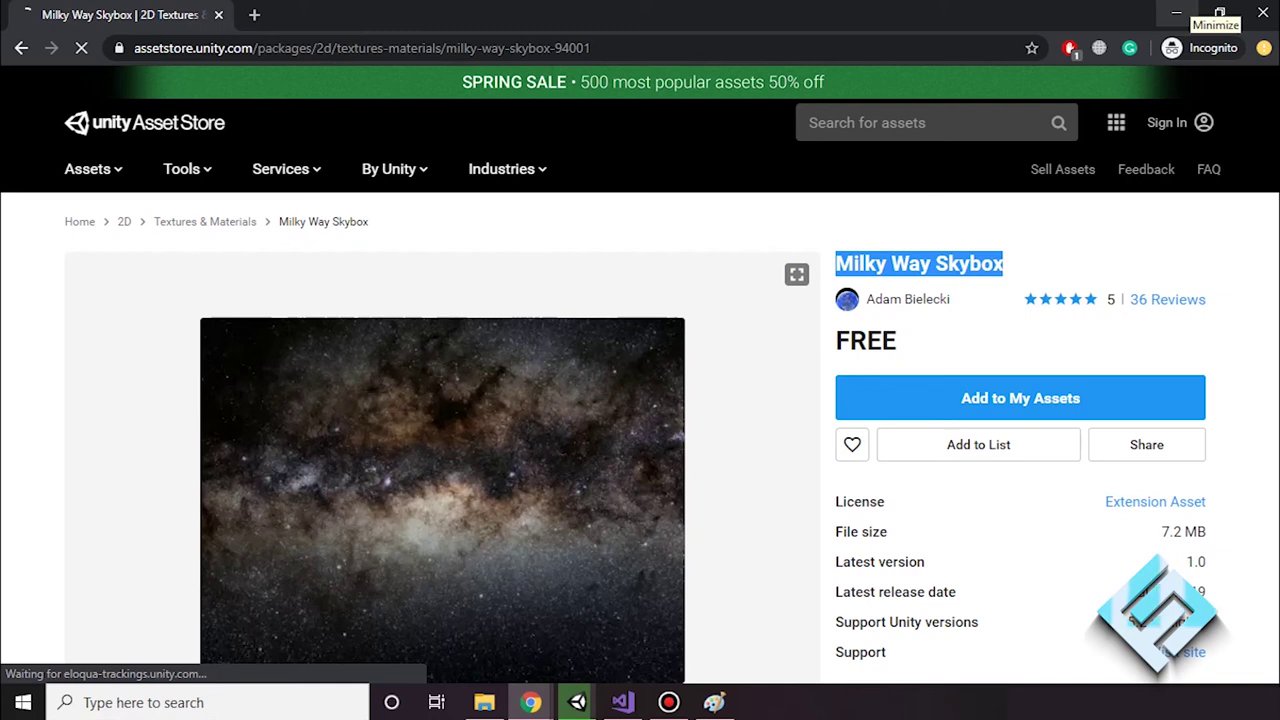
# Open and minimize the screen recorder window from the taskbar
pyautogui.moveTo(805, 503)
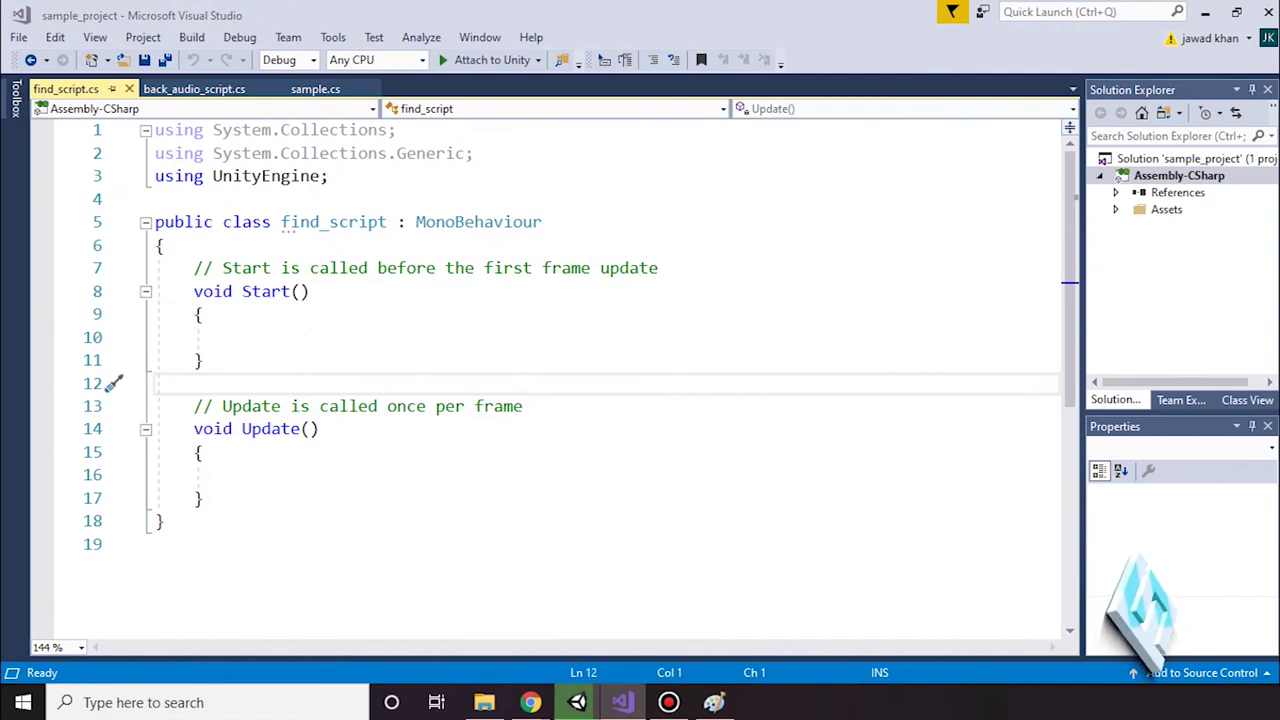
pyautogui.click(669, 702)
pyautogui.click(669, 702)
pyautogui.moveTo(530, 702)
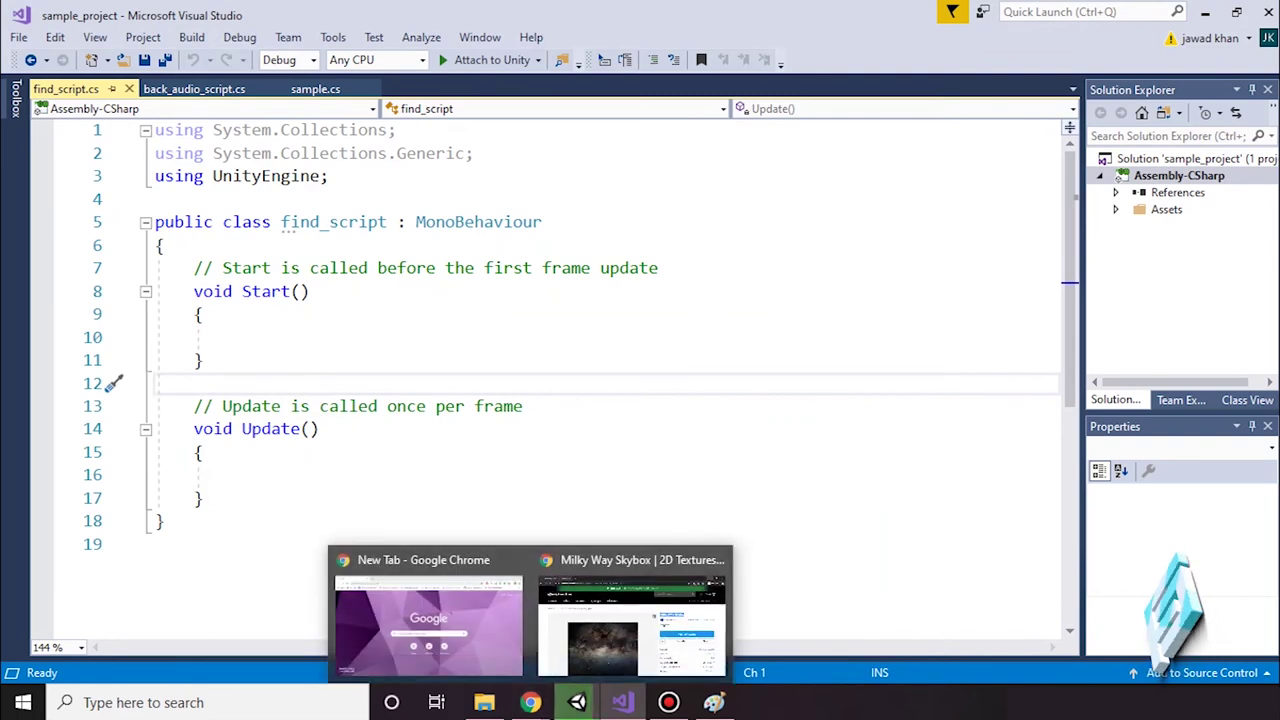
pyautogui.moveTo(577, 702)
pyautogui.moveTo(575, 615)
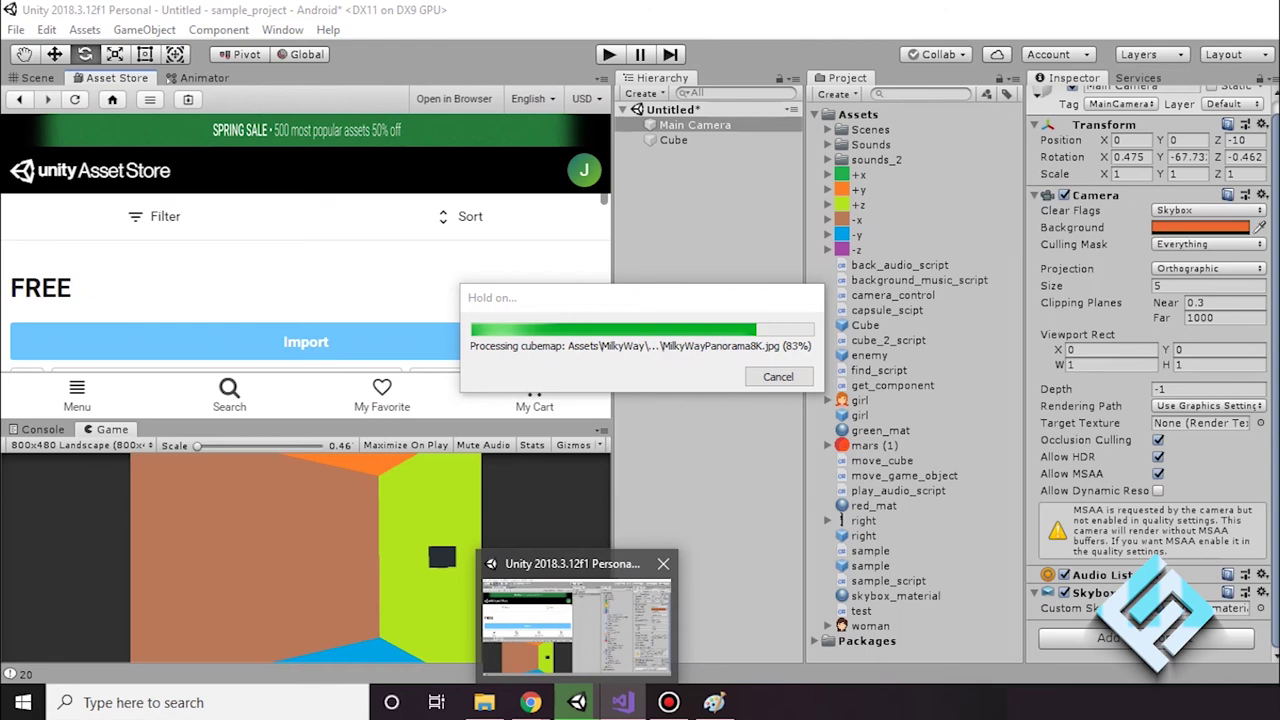
# Bring up Visual Studio, check Unity's import progress, then return to Visual Studio
pyautogui.click(622, 702)
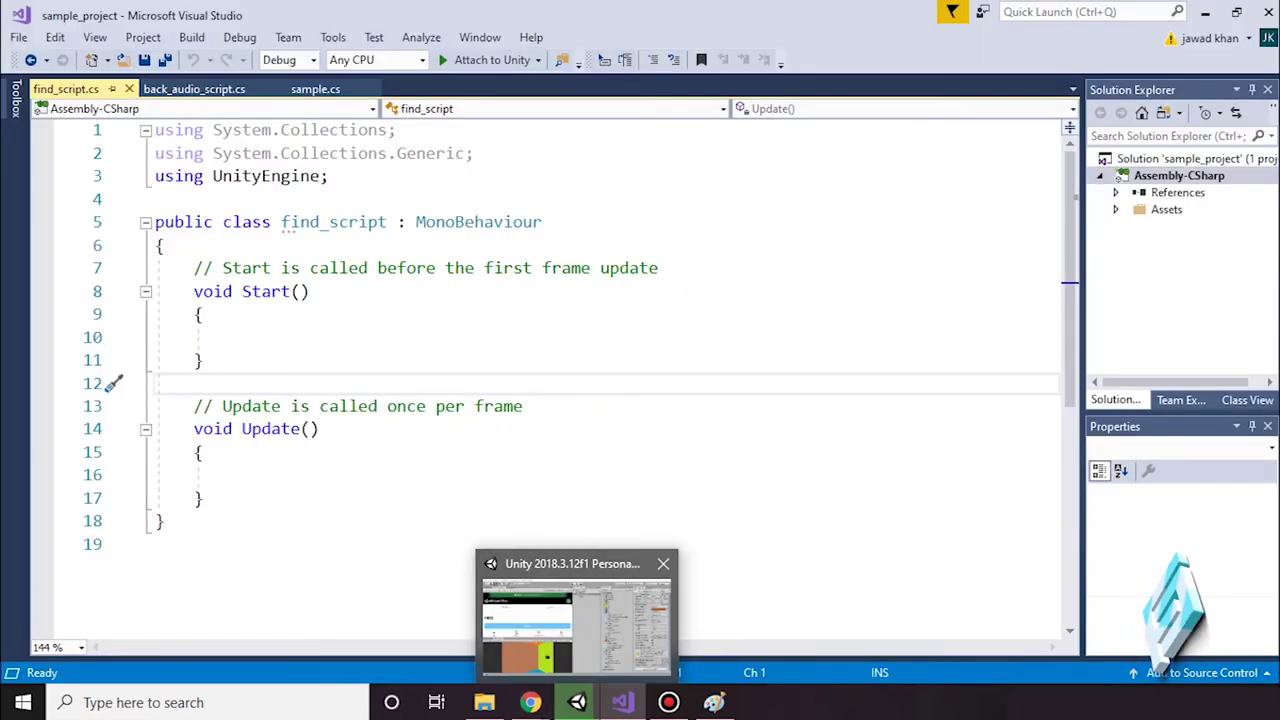
pyautogui.click(575, 615)
pyautogui.click(622, 702)
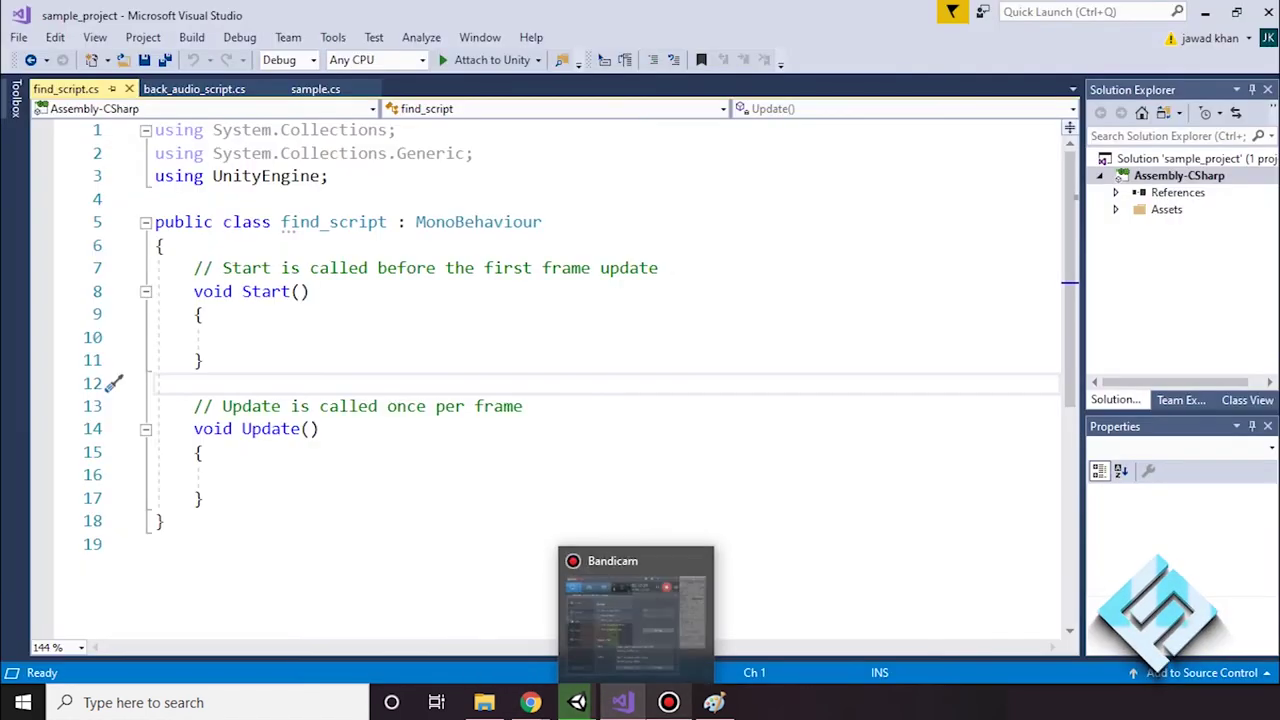
pyautogui.click(668, 702)
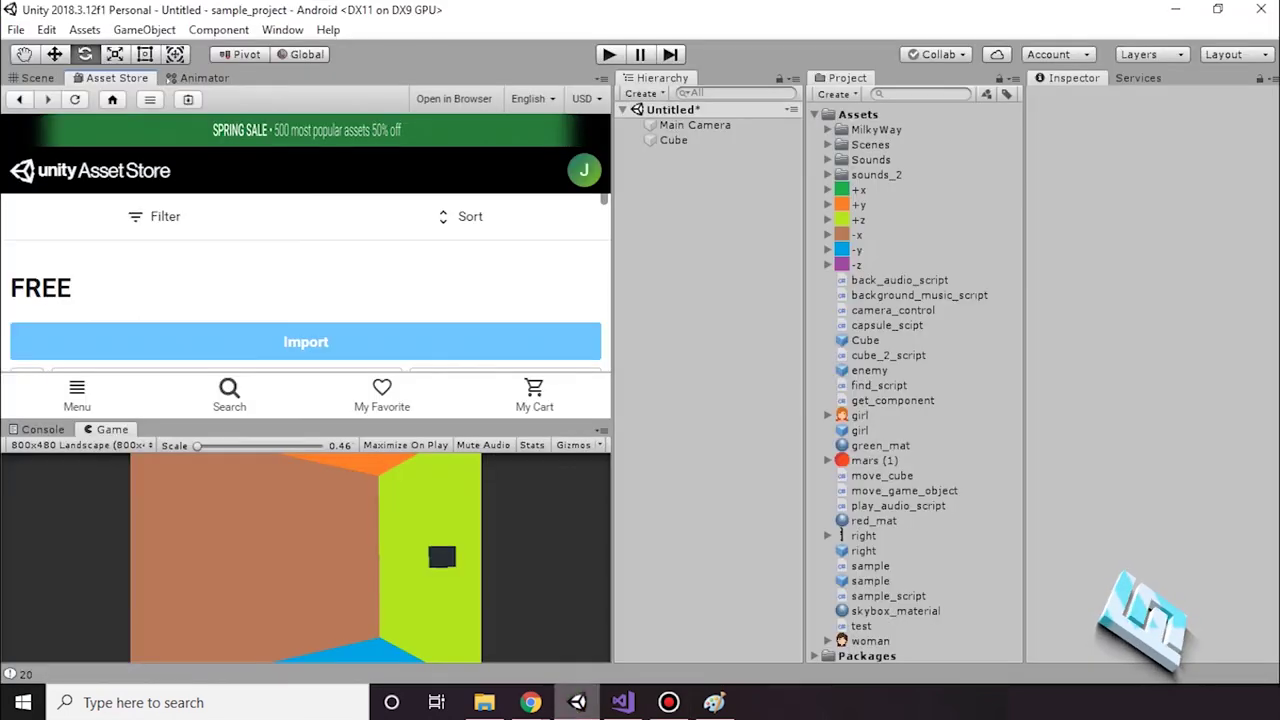
# Return to the Scene view and expand MilkyWay to inspect the MilkyWayPanorama8K texture
pyautogui.click(876, 129)
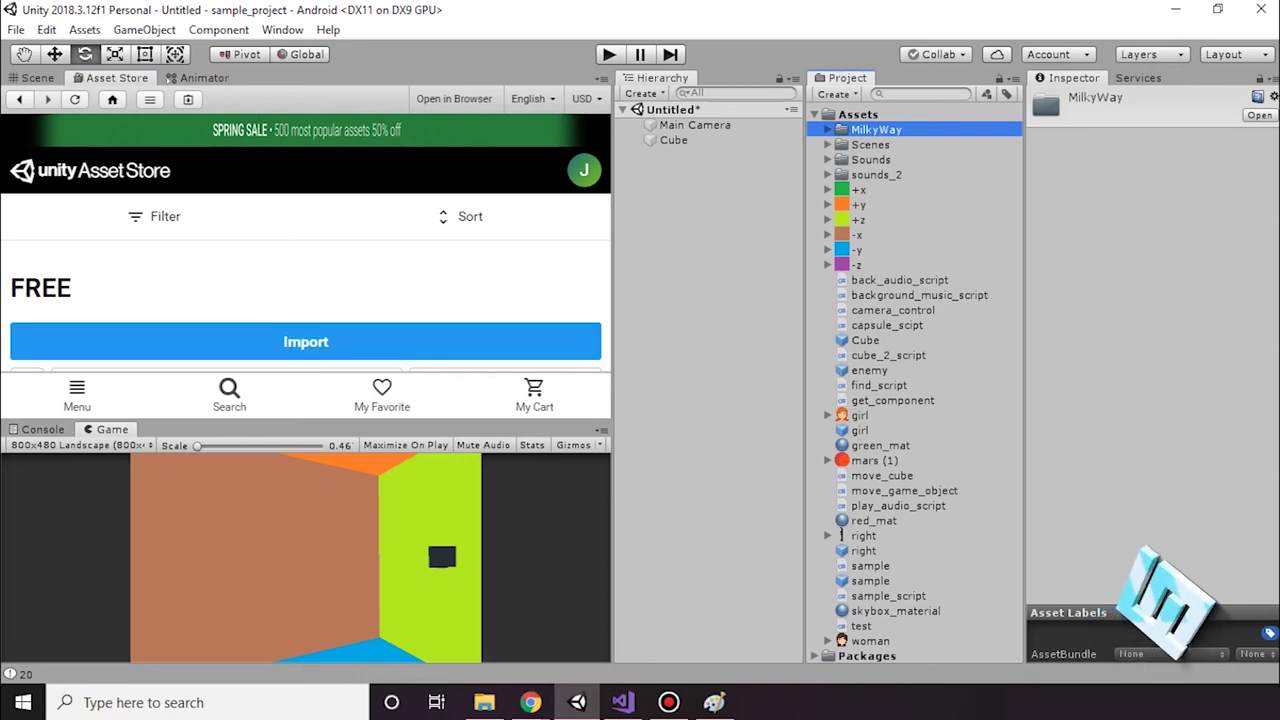
pyautogui.hotkey('ctrl', '1')
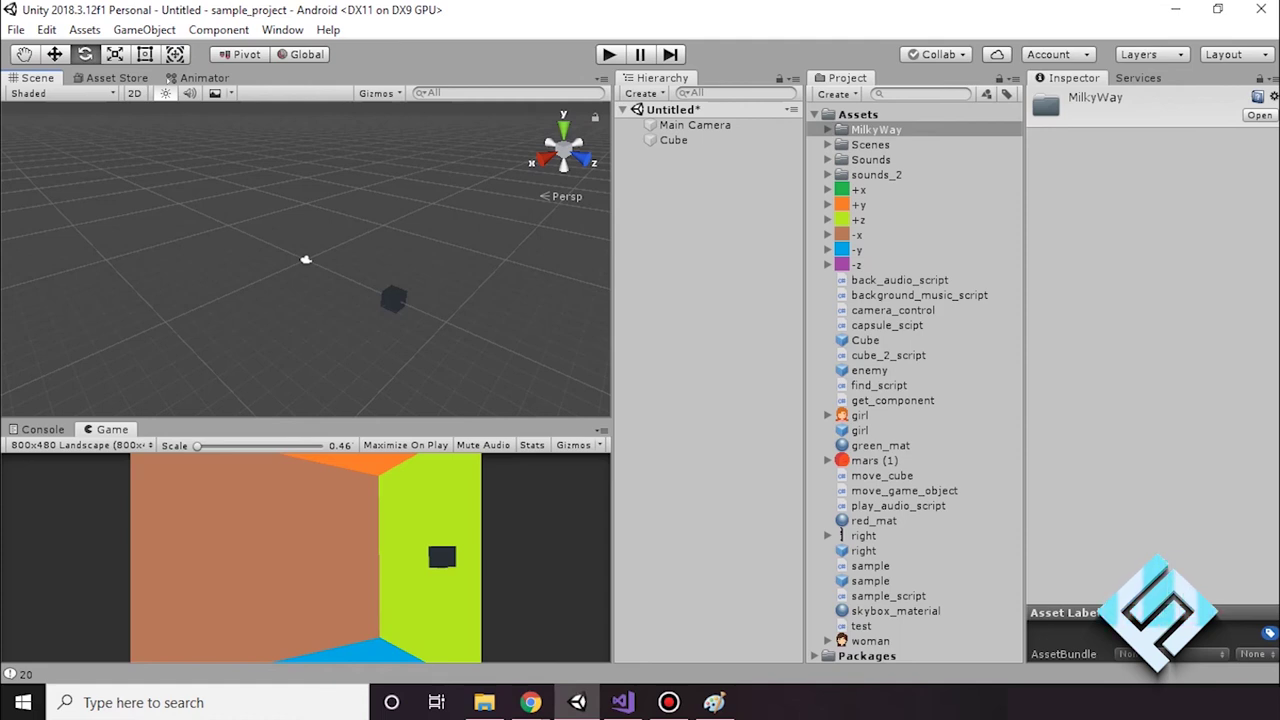
pyautogui.click(828, 129)
pyautogui.click(828, 129)
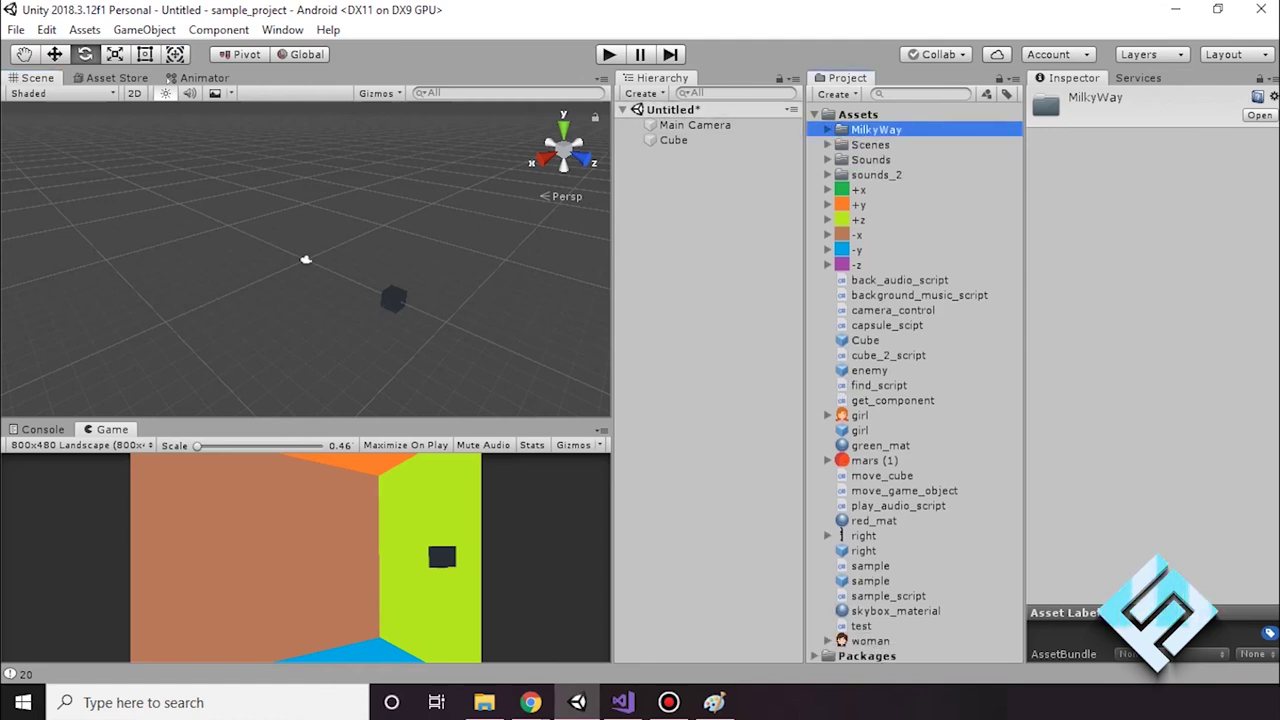
pyautogui.press('Right')
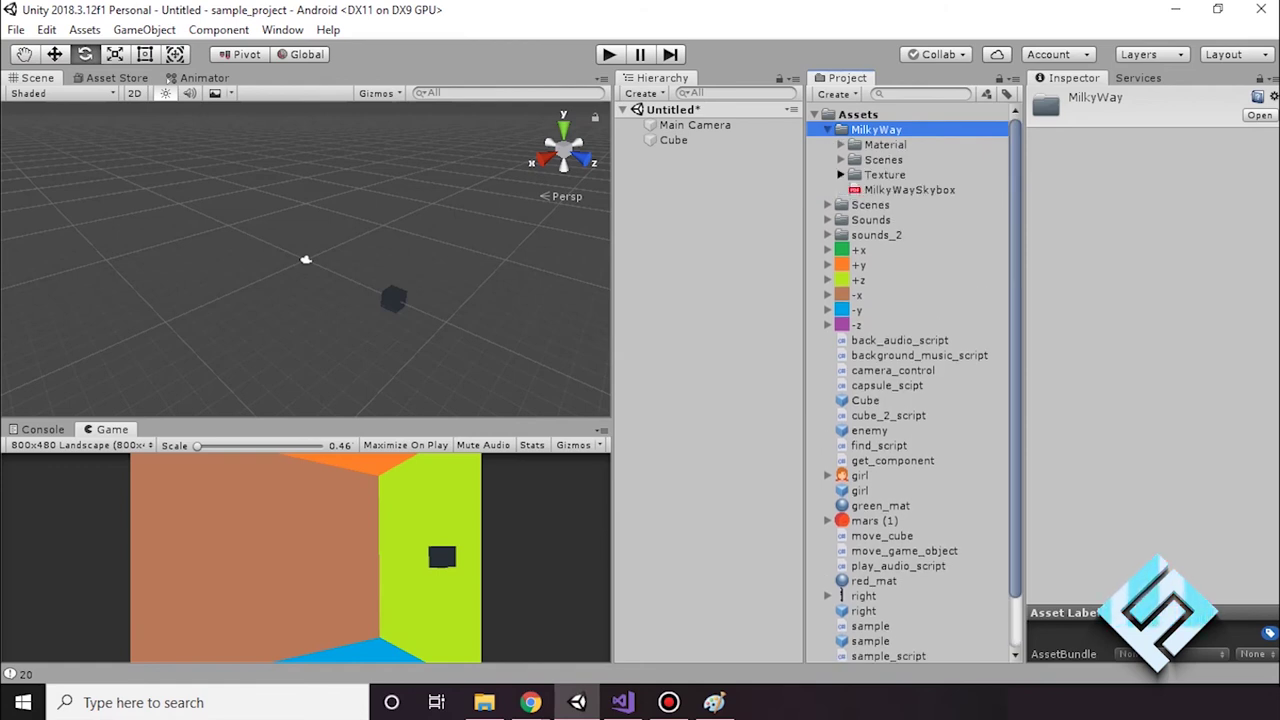
pyautogui.click(841, 174)
pyautogui.click(910, 189)
pyautogui.click(841, 174)
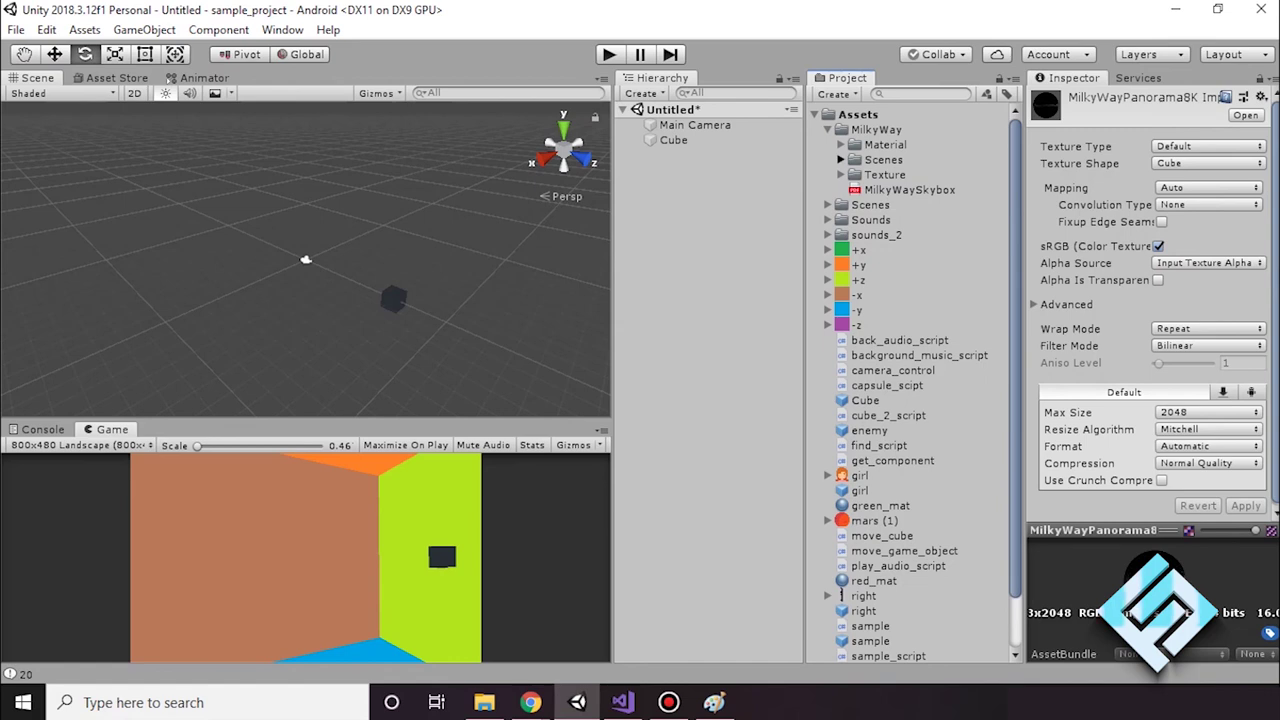
# Expand the Material folder, view the MilkyWay material, then select Main Camera
pyautogui.click(841, 144)
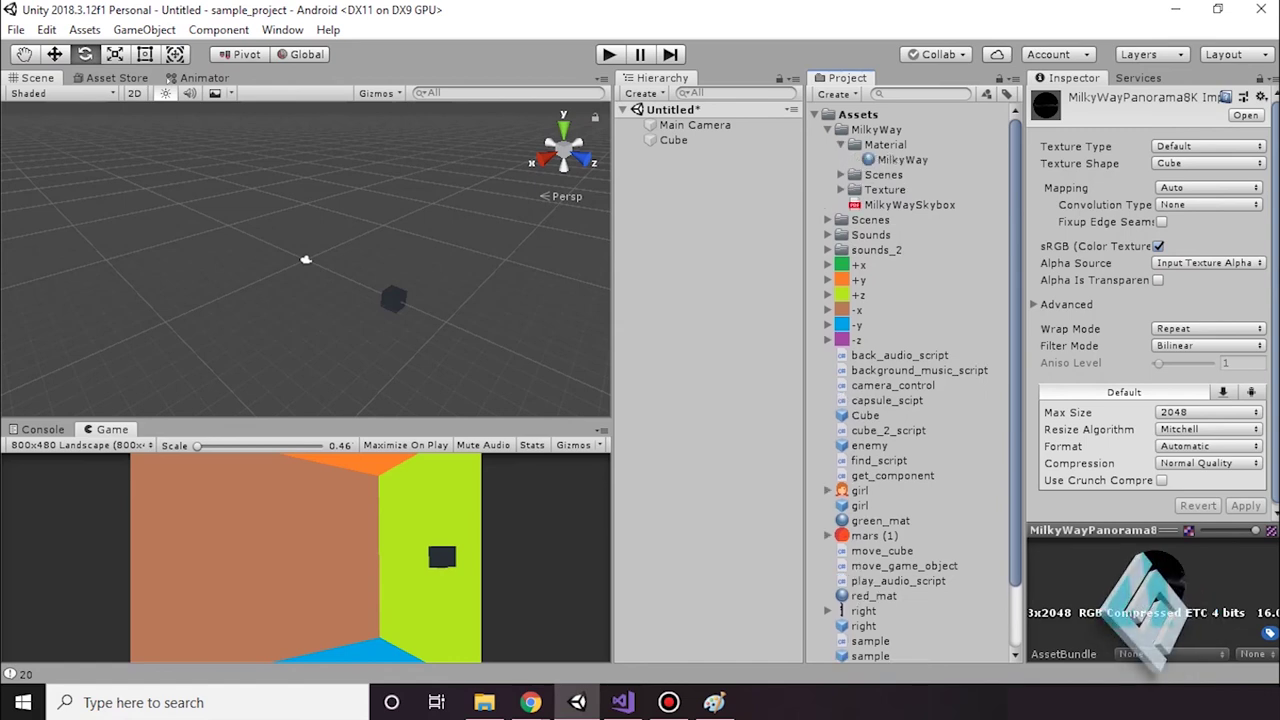
pyautogui.click(900, 159)
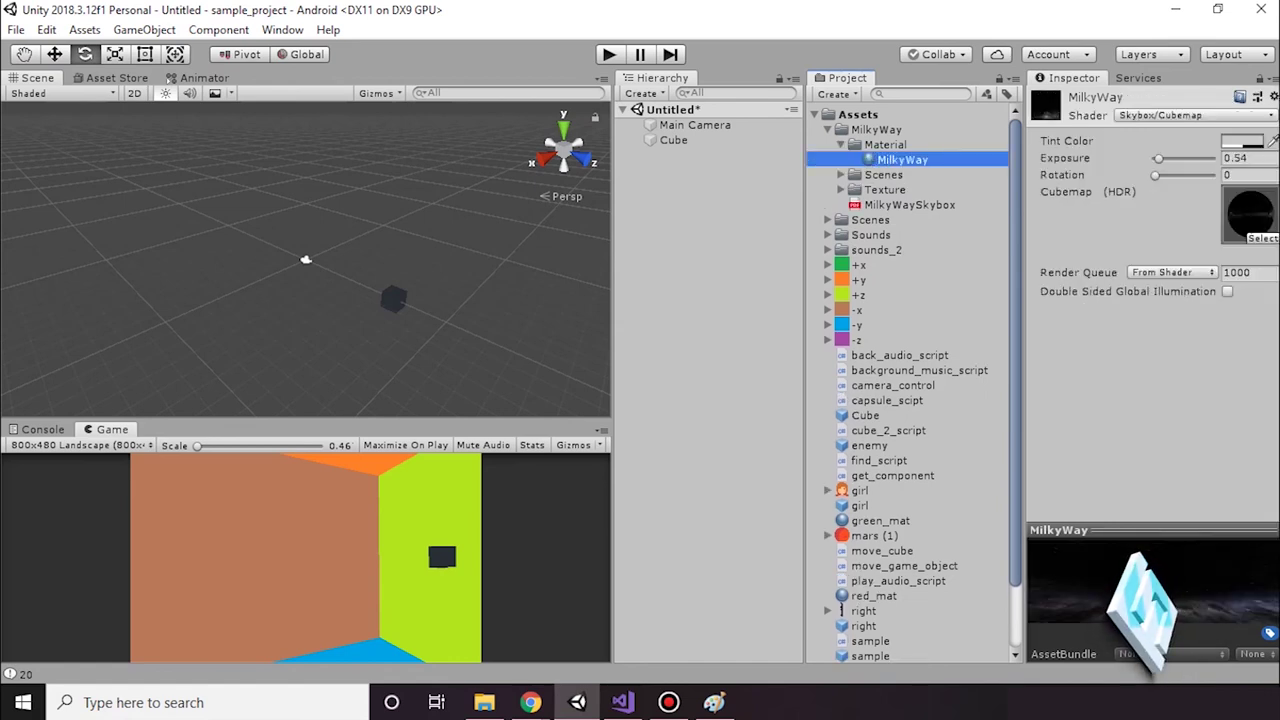
pyautogui.click(885, 144)
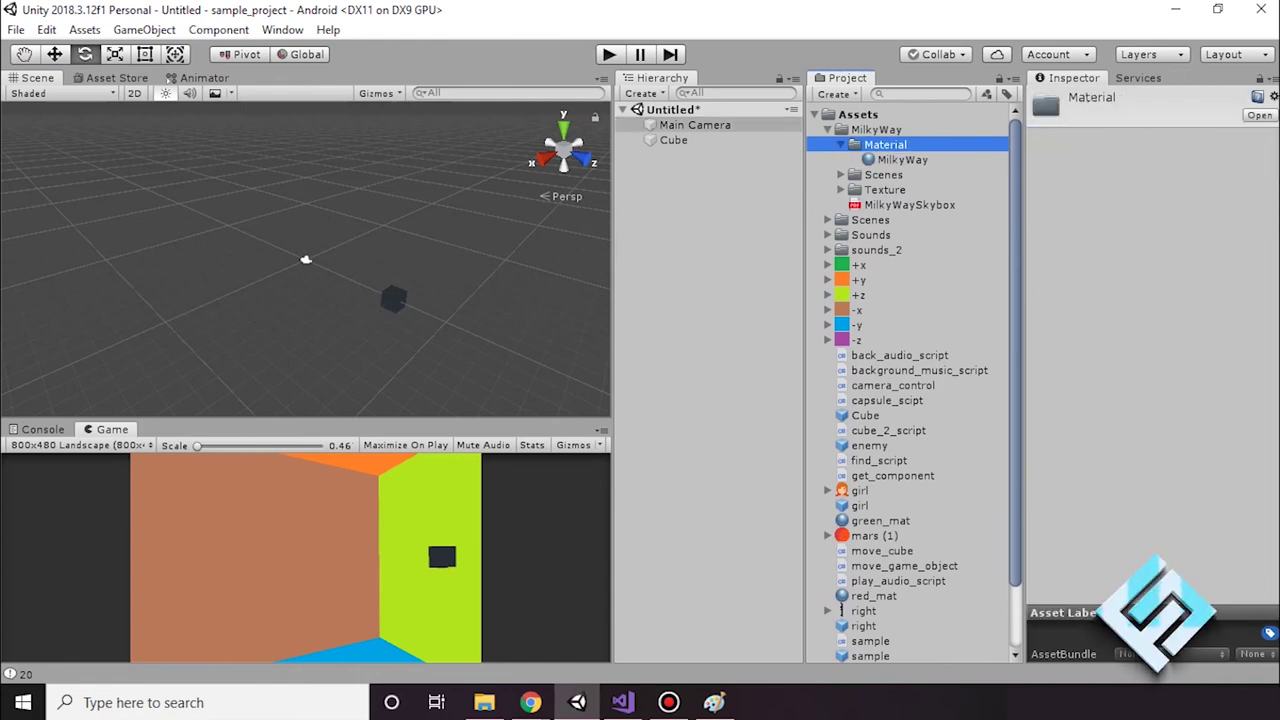
pyautogui.click(695, 124)
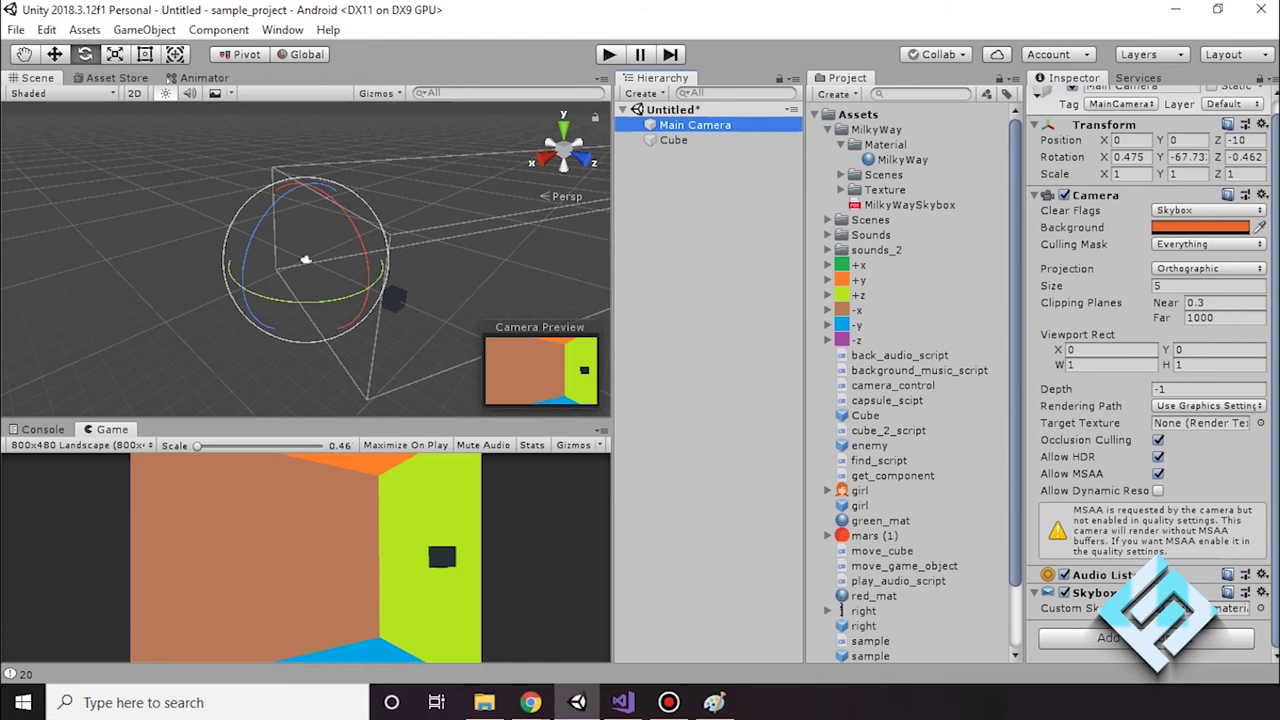
# Set MilkyWay as the camera's Custom Skybox, enlarge the Game view, and rotate the camera
pyautogui.moveTo(902, 159); pyautogui.dragTo(1210, 608)
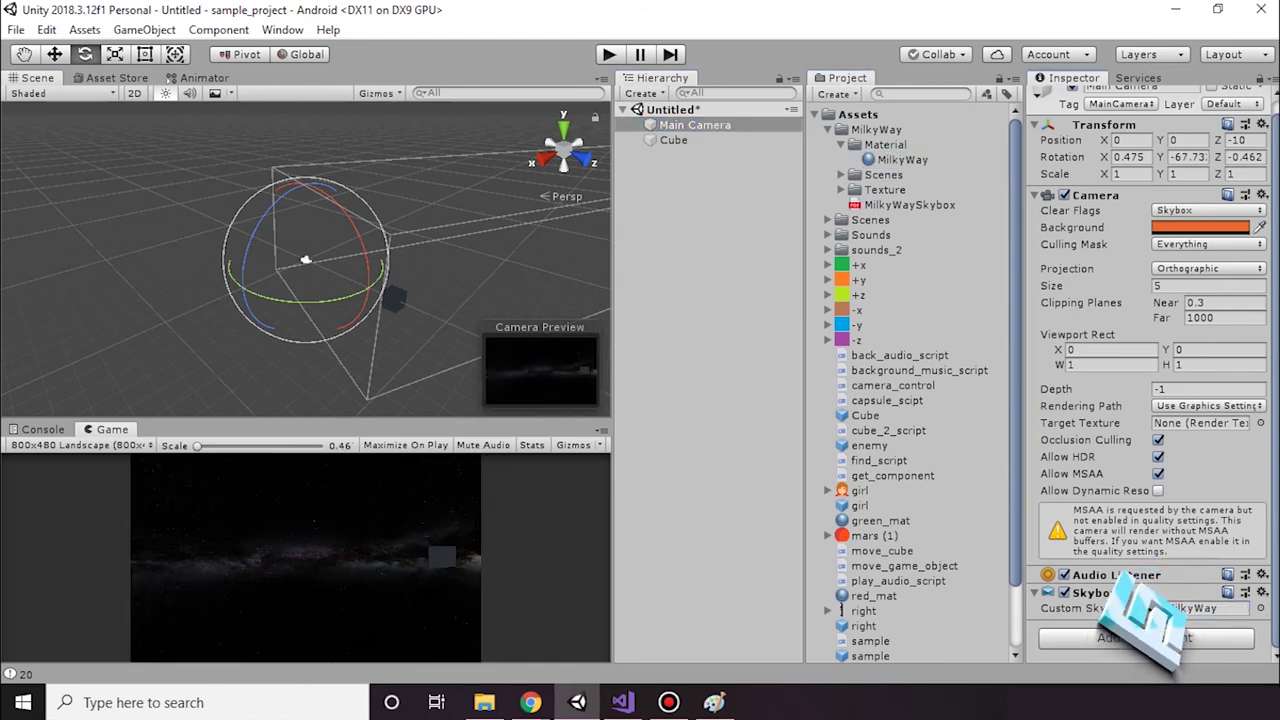
pyautogui.moveTo(305, 421); pyautogui.dragTo(305, 280)
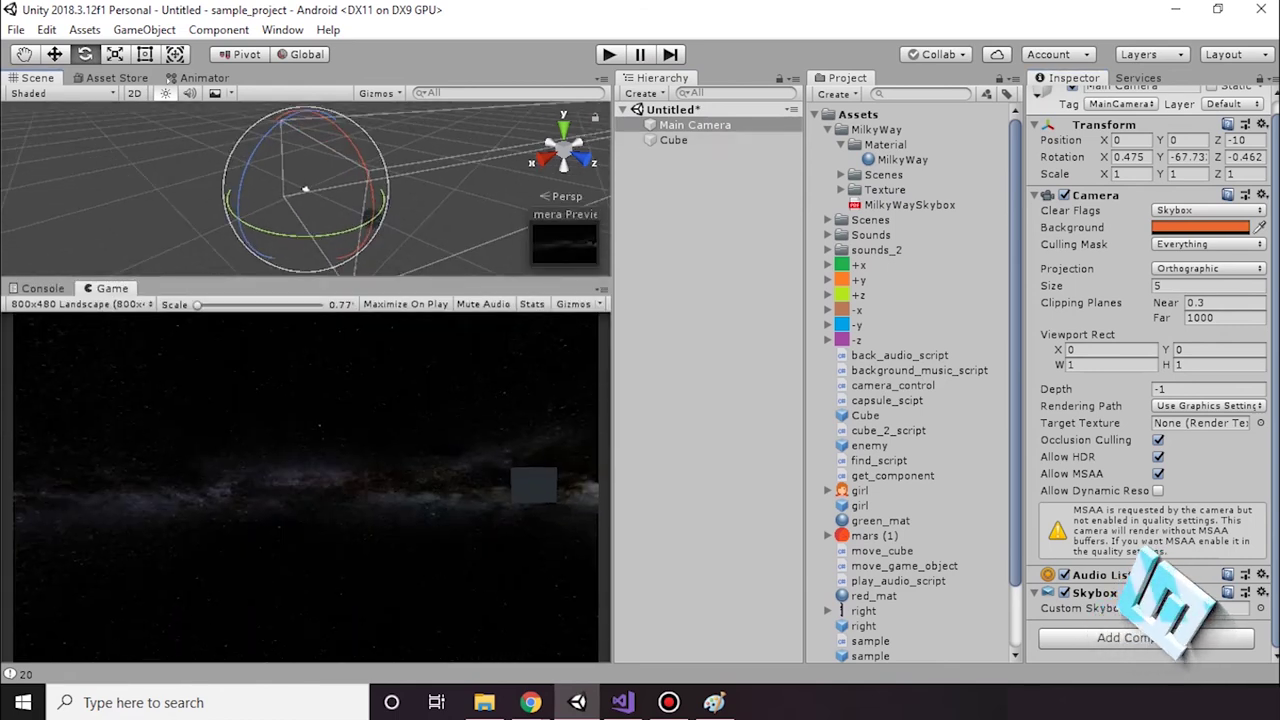
pyautogui.moveTo(262, 226)
pyautogui.mouseDown()
pyautogui.moveTo(370, 228)
pyautogui.moveTo(370, 217)
pyautogui.mouseUp()
pyautogui.moveTo(306, 190); pyautogui.dragTo(306, 189)
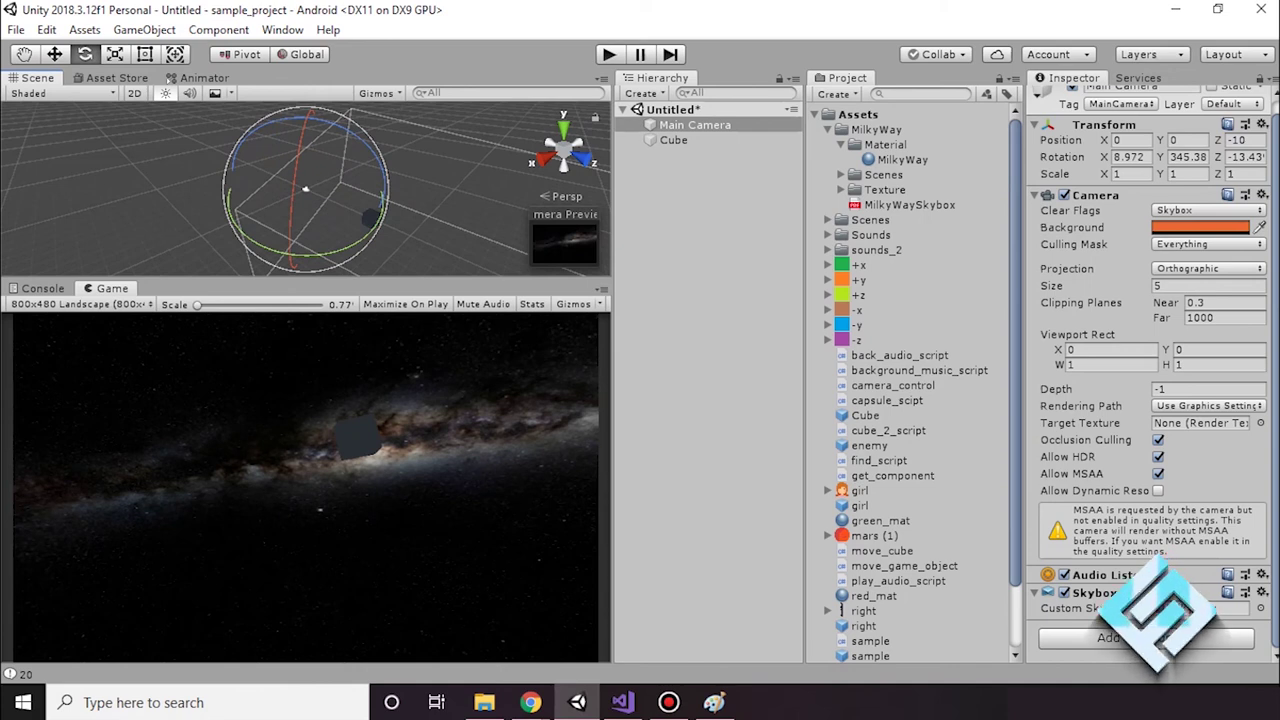
# Inspect the coloured skybox_material, then reselect the Main Camera
pyautogui.scroll(-3, 910, 400)
pyautogui.click(895, 611)
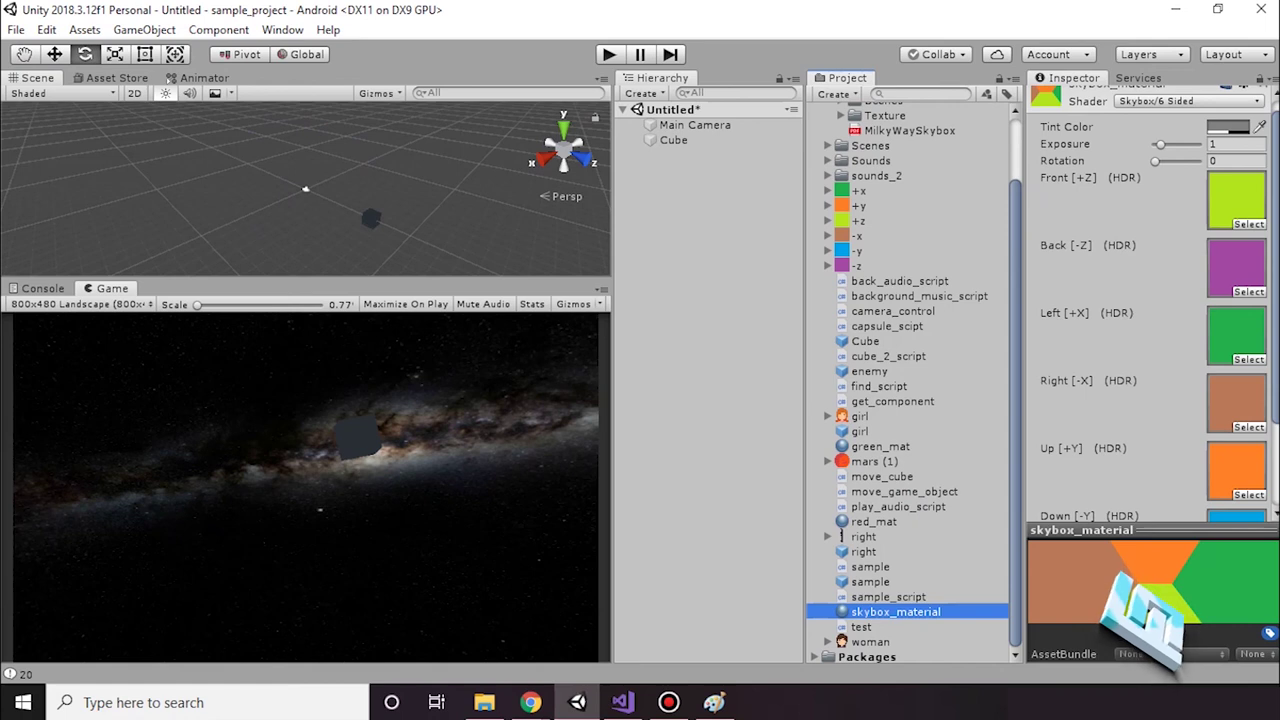
pyautogui.click(695, 125)
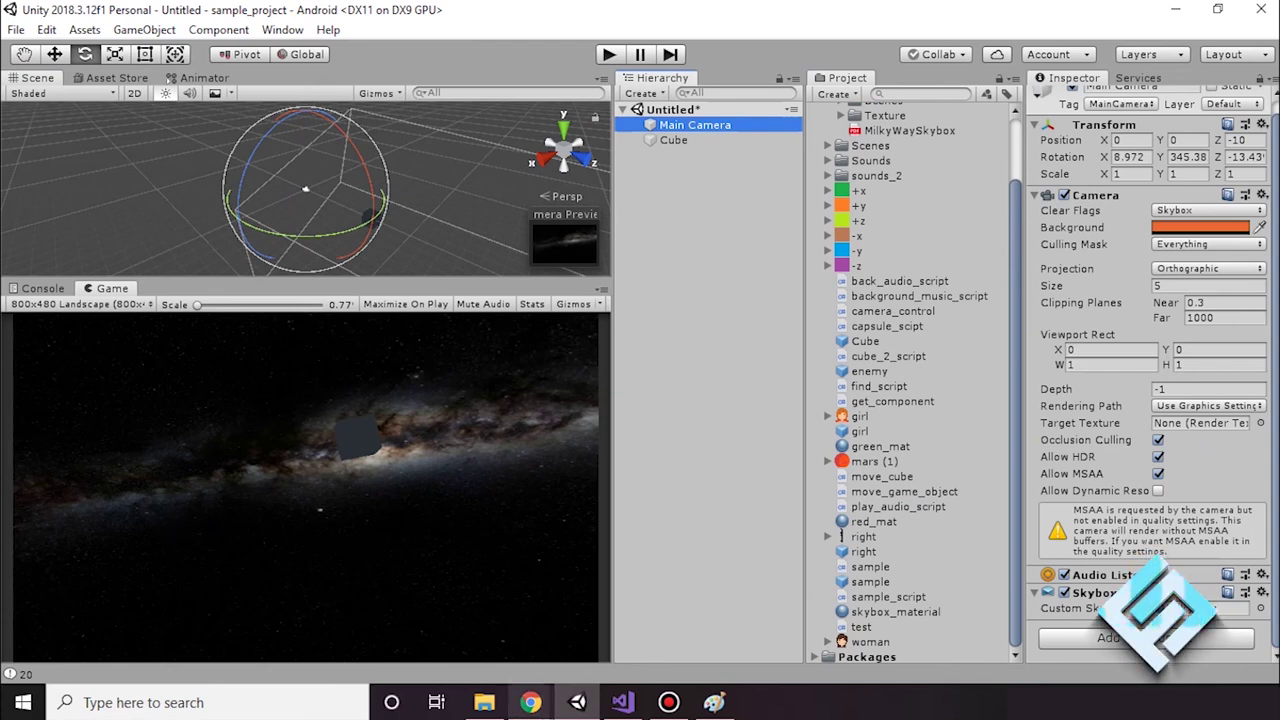
pyautogui.moveTo(530, 702)
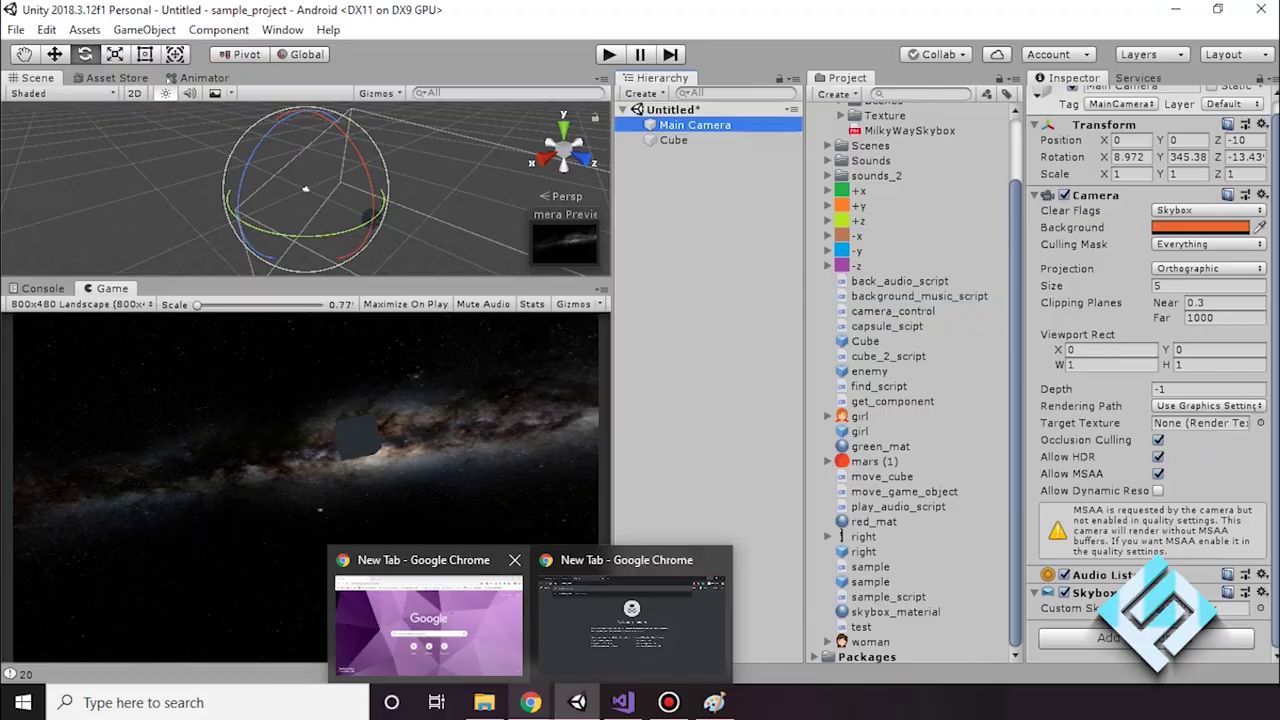
pyautogui.click(631, 615)
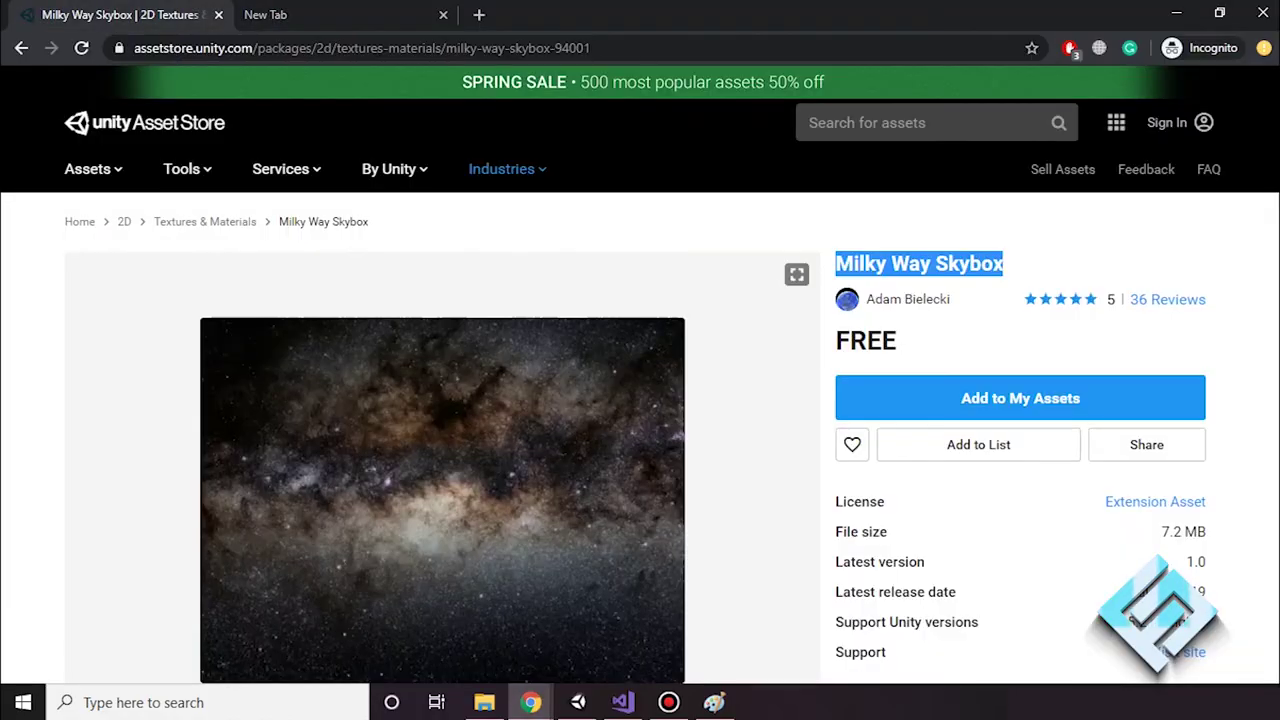
pyautogui.doubleClick(968, 263)
pyautogui.moveTo(994, 263); pyautogui.dragTo(836, 263)
pyautogui.click(836, 263)
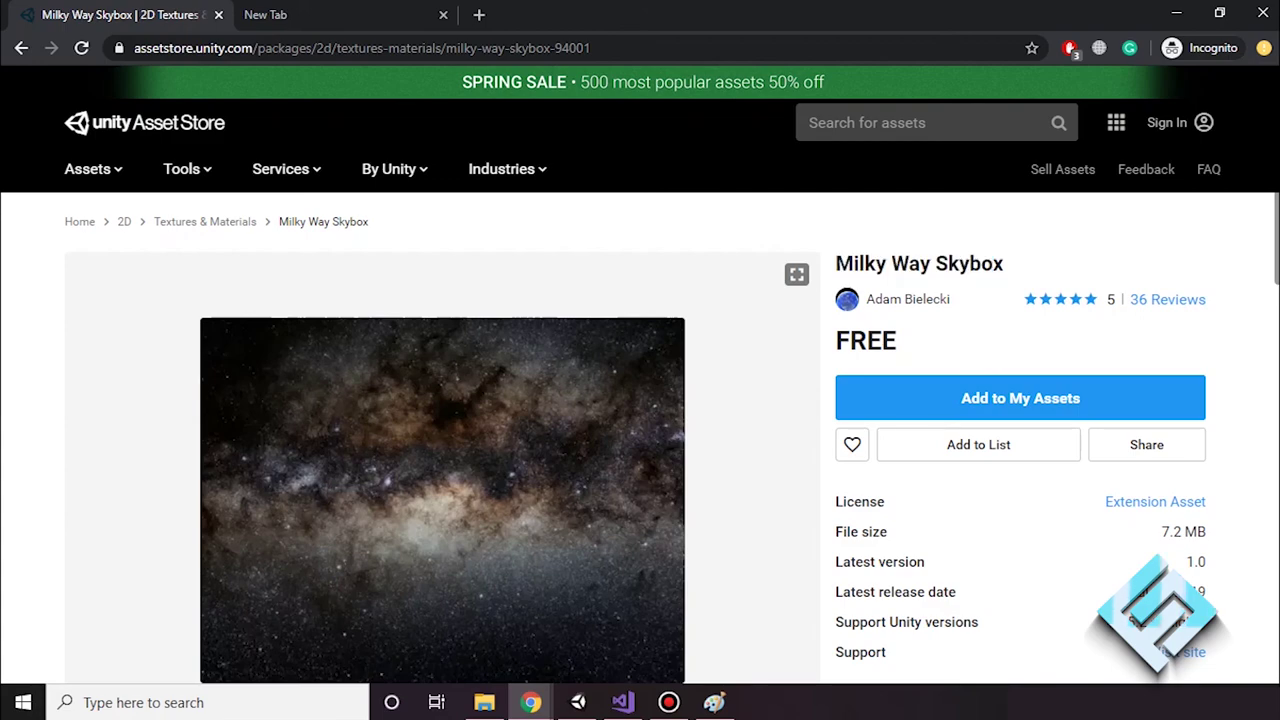
pyautogui.click(1176, 14)
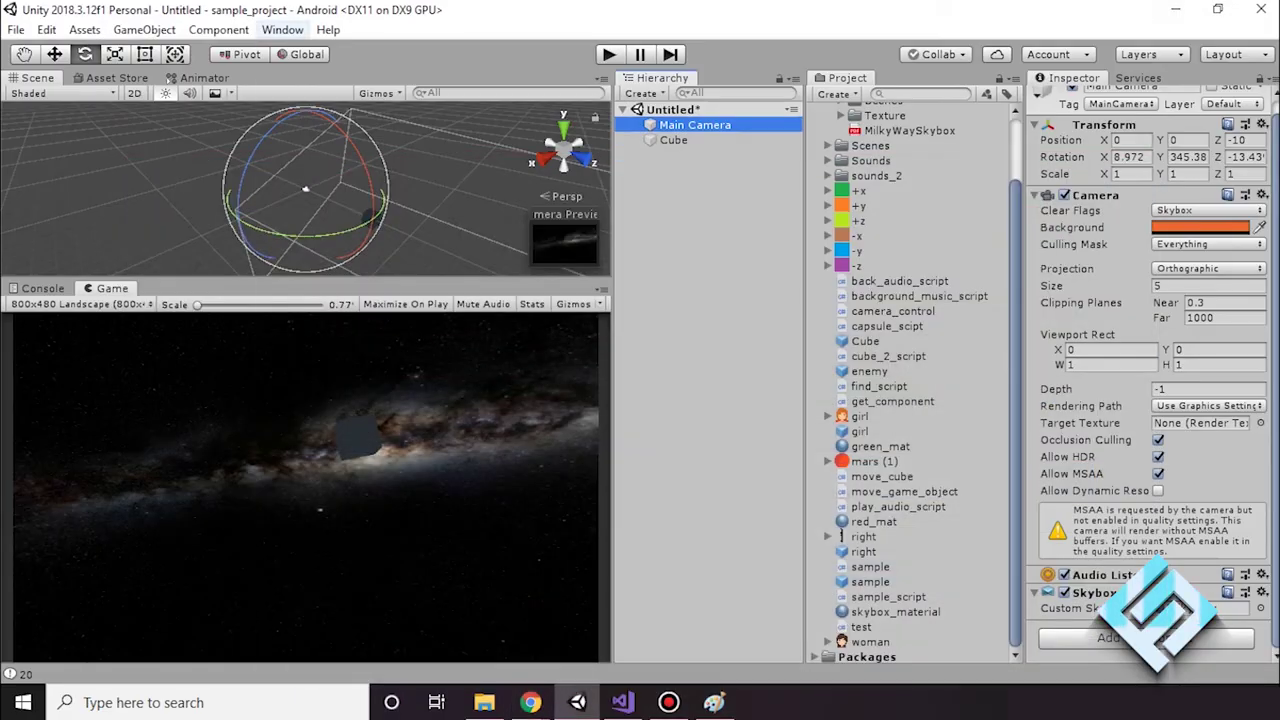
# Open the Asset Store panel, then assign MilkyWay as the Main Camera's Custom Skybox
pyautogui.click(282, 29)
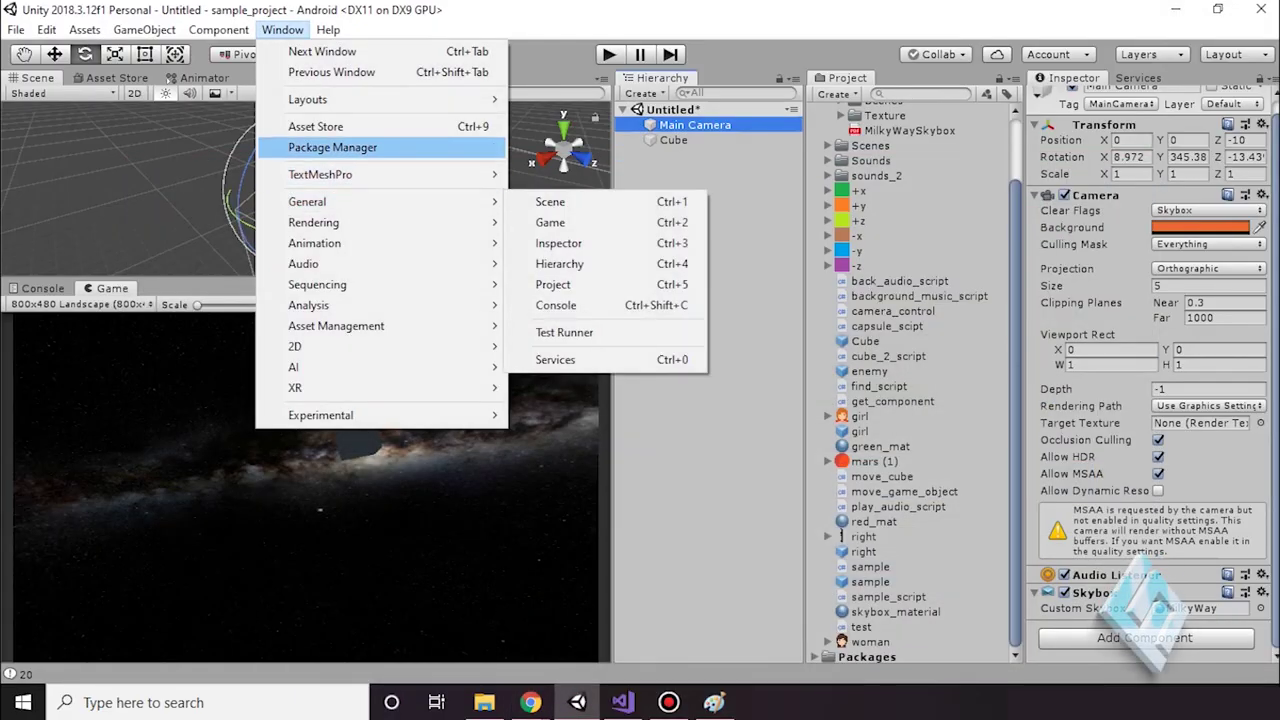
pyautogui.click(316, 126)
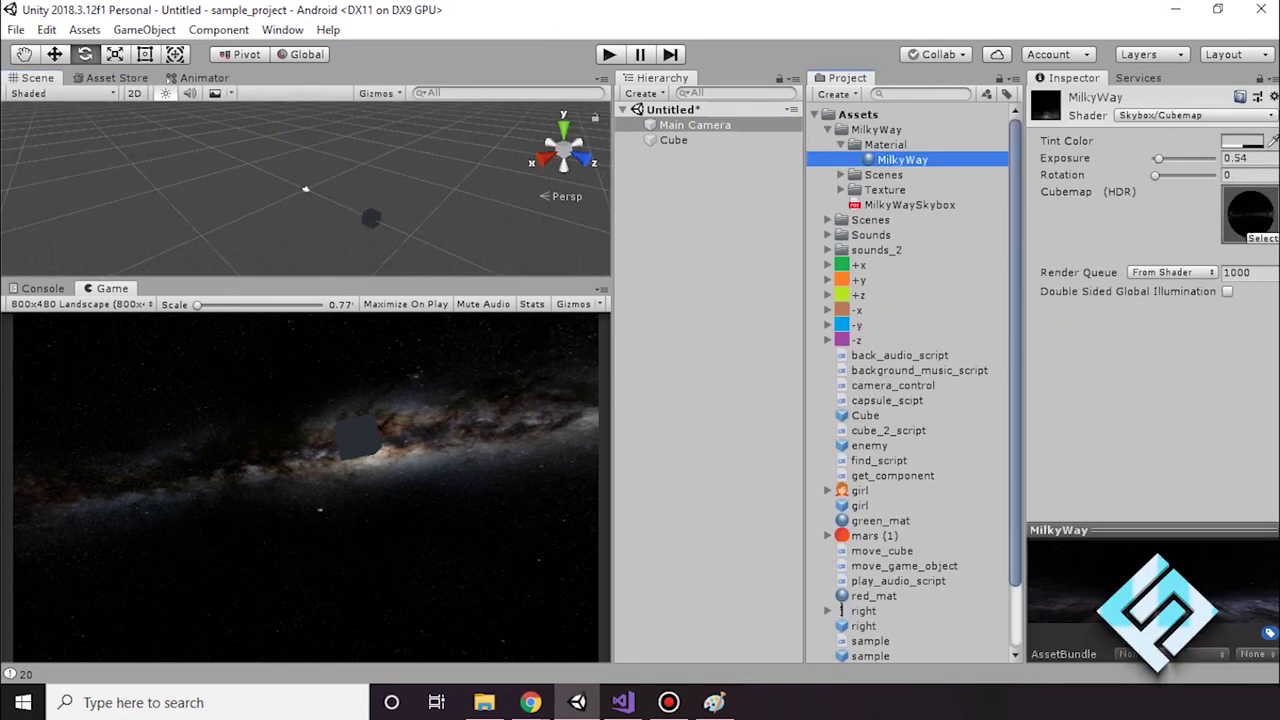
pyautogui.click(902, 159)
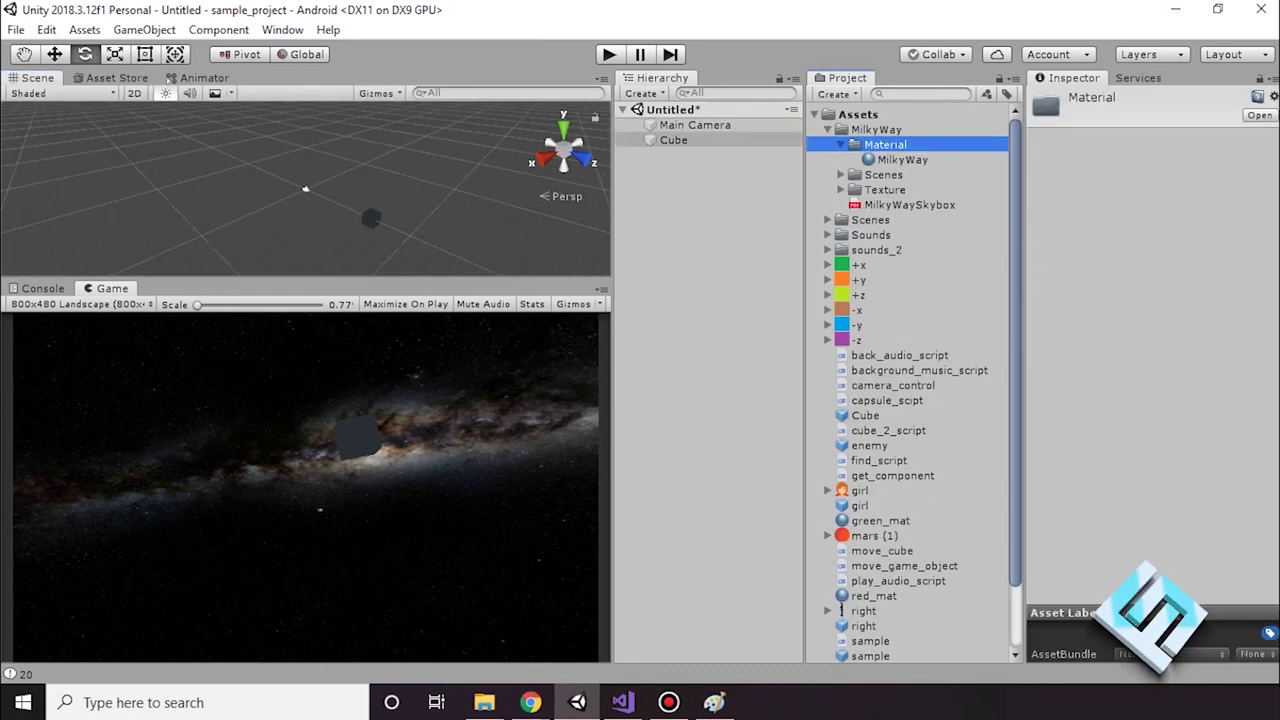
pyautogui.click(695, 125)
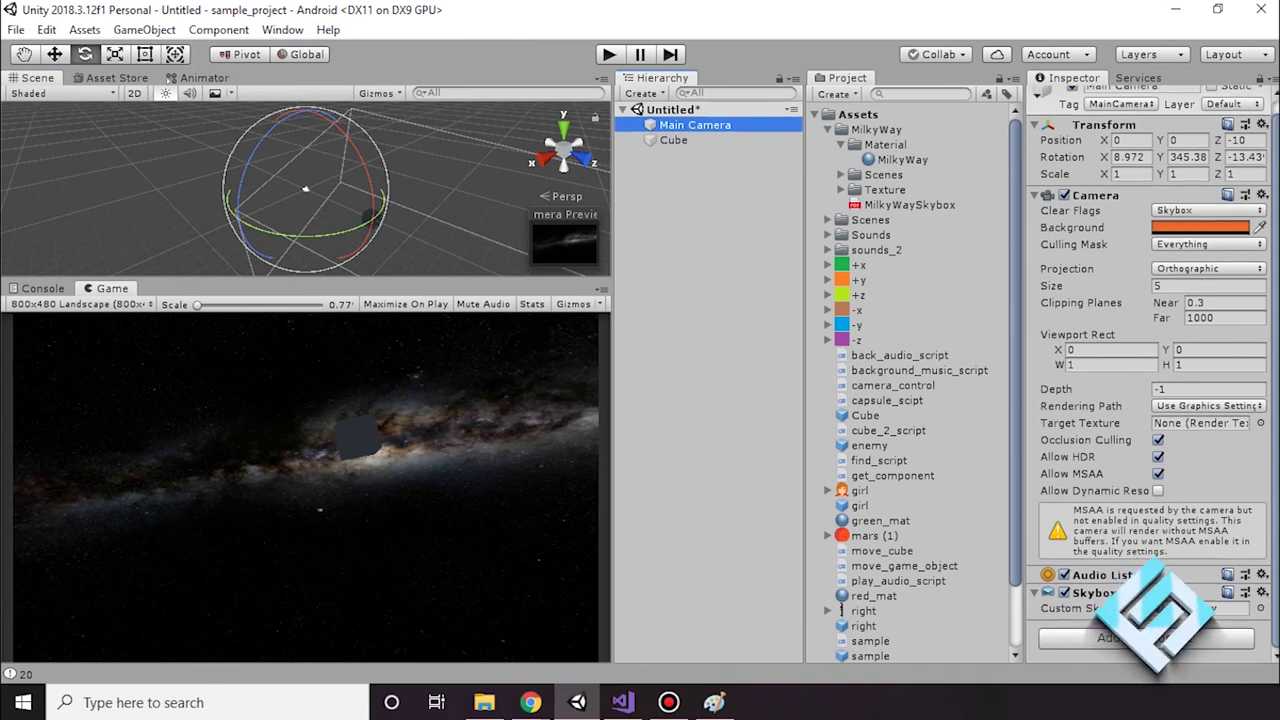
pyautogui.moveTo(902, 159); pyautogui.dragTo(1200, 608)
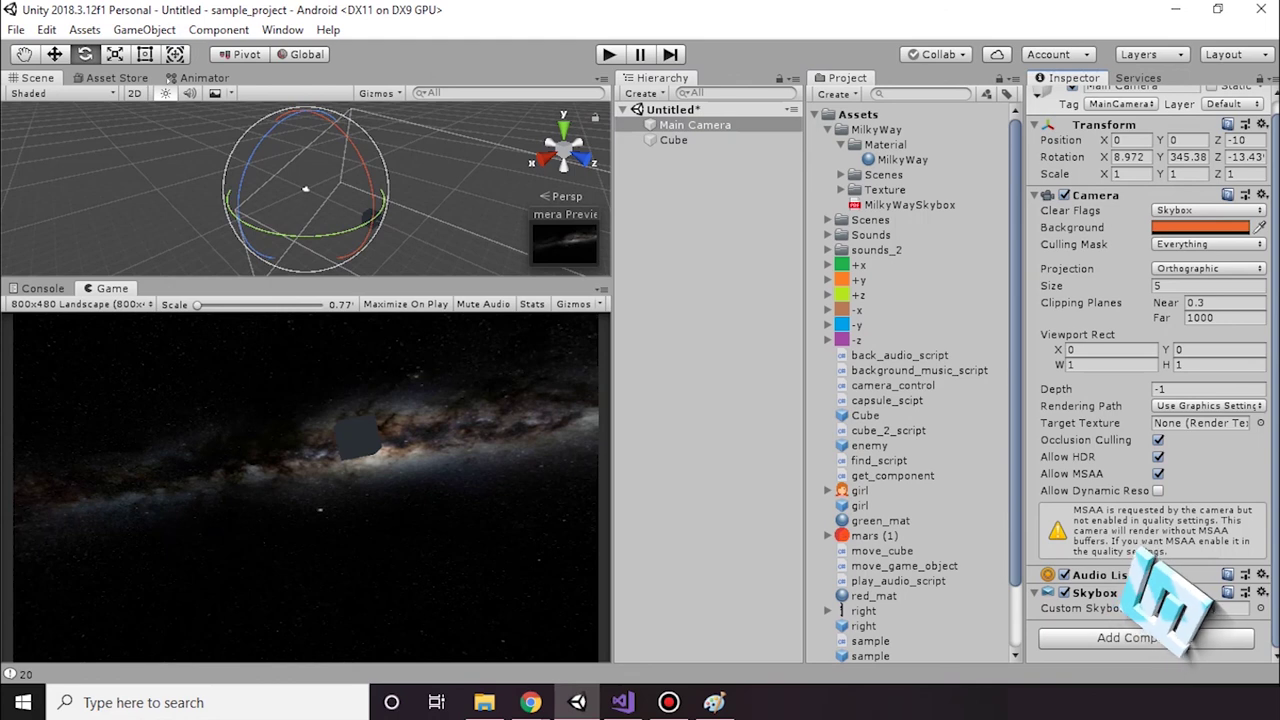
# Try skybox_material on the camera, then restore MilkyWay and spin the camera toward more galaxy
pyautogui.scroll(-2, 910, 400)
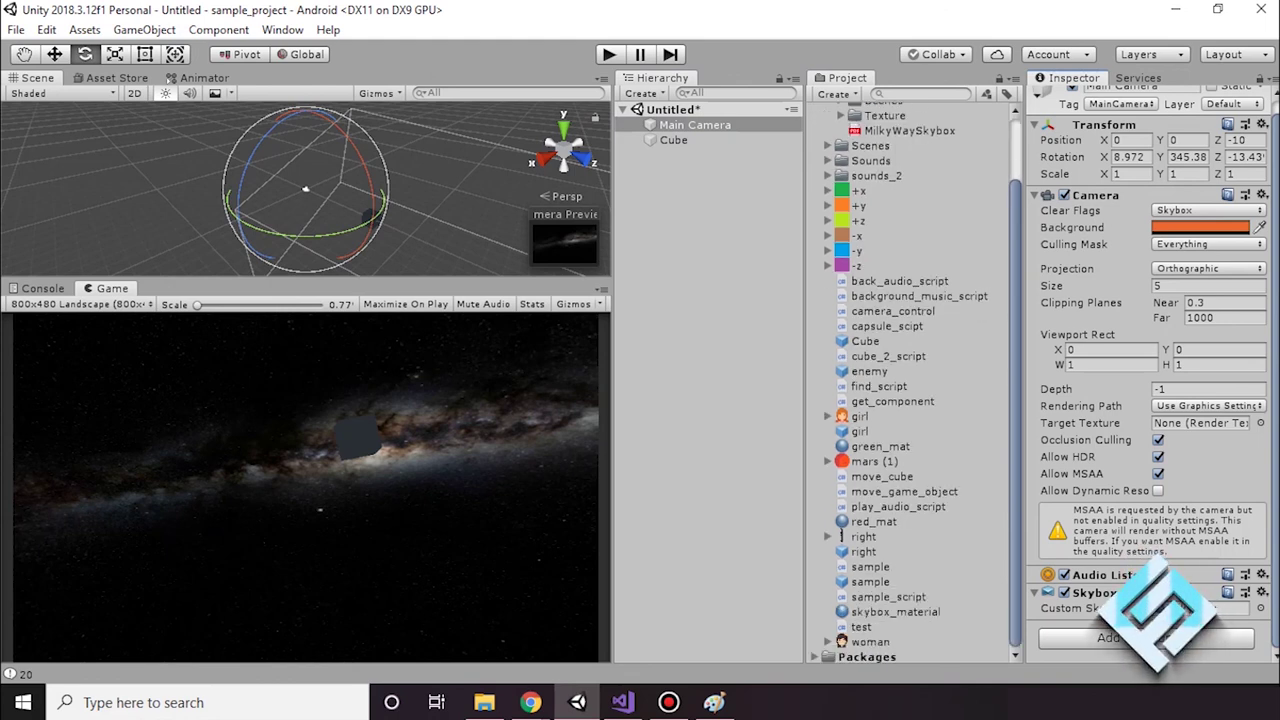
pyautogui.moveTo(895, 611); pyautogui.dragTo(1200, 608)
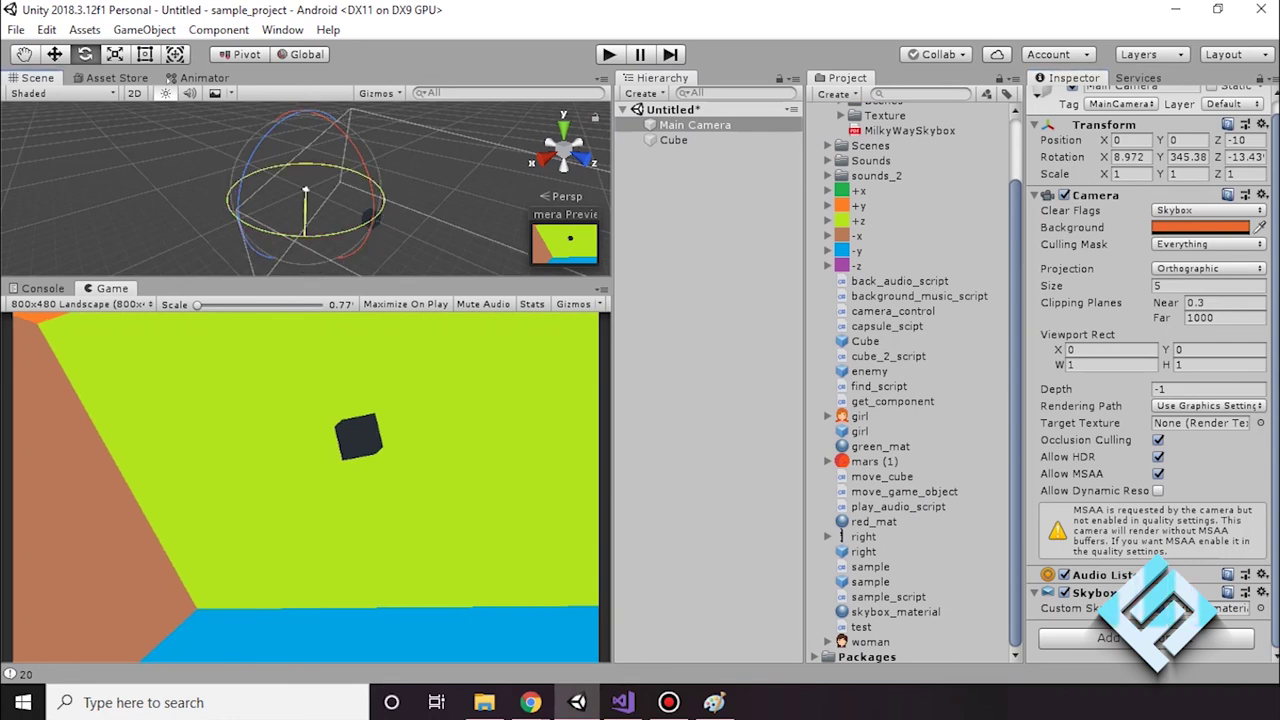
pyautogui.moveTo(250, 225); pyautogui.dragTo(330, 238)
pyautogui.scroll(2, 910, 400)
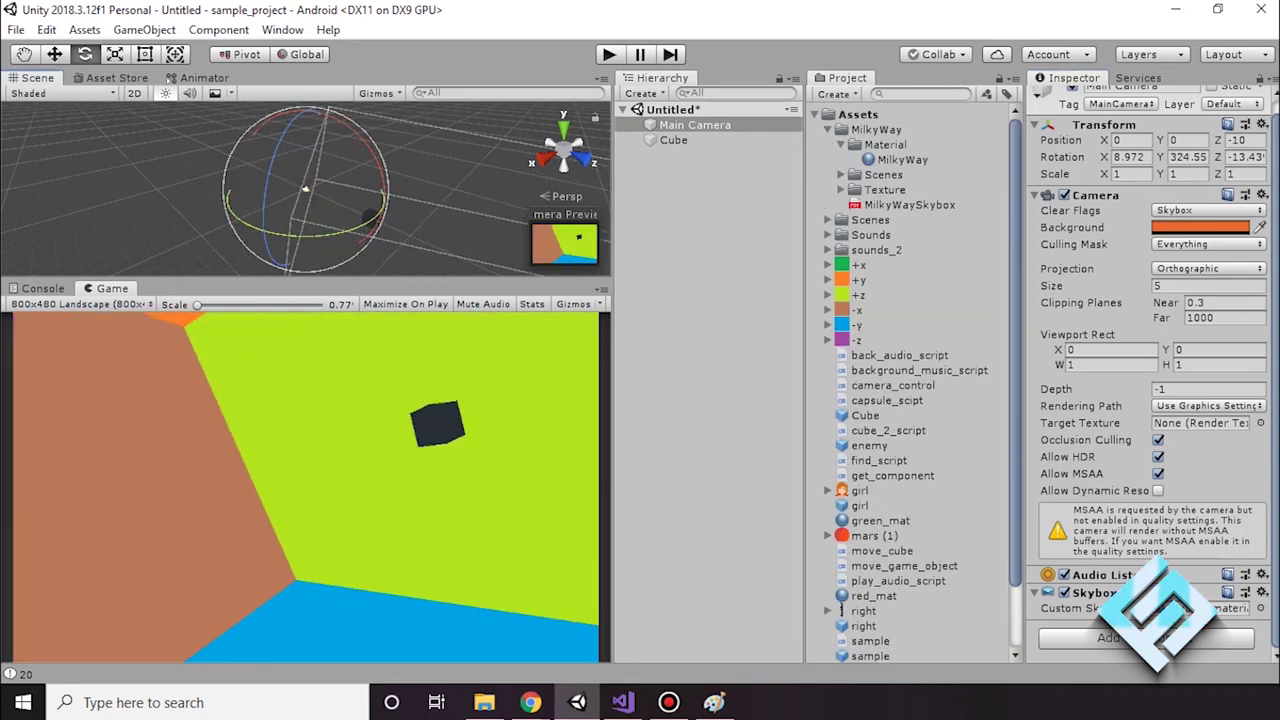
pyautogui.moveTo(902, 159); pyautogui.dragTo(1200, 608)
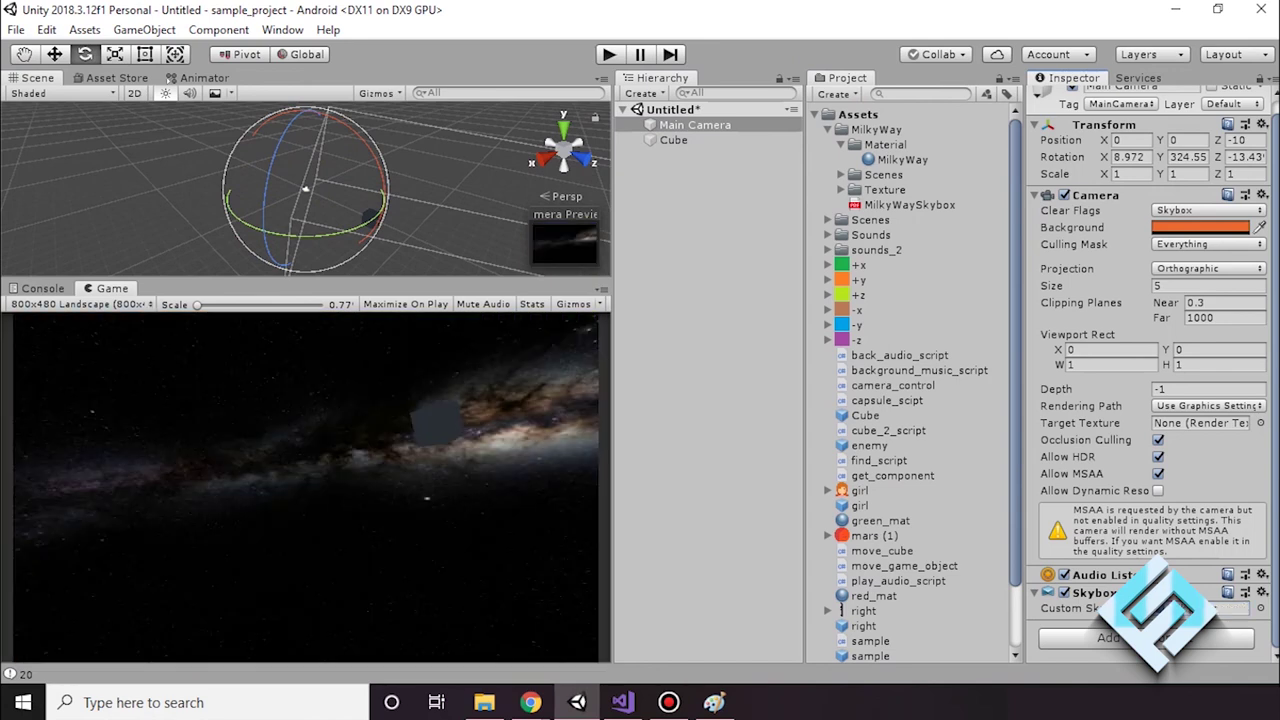
pyautogui.moveTo(305, 188); pyautogui.dragTo(305, 188)
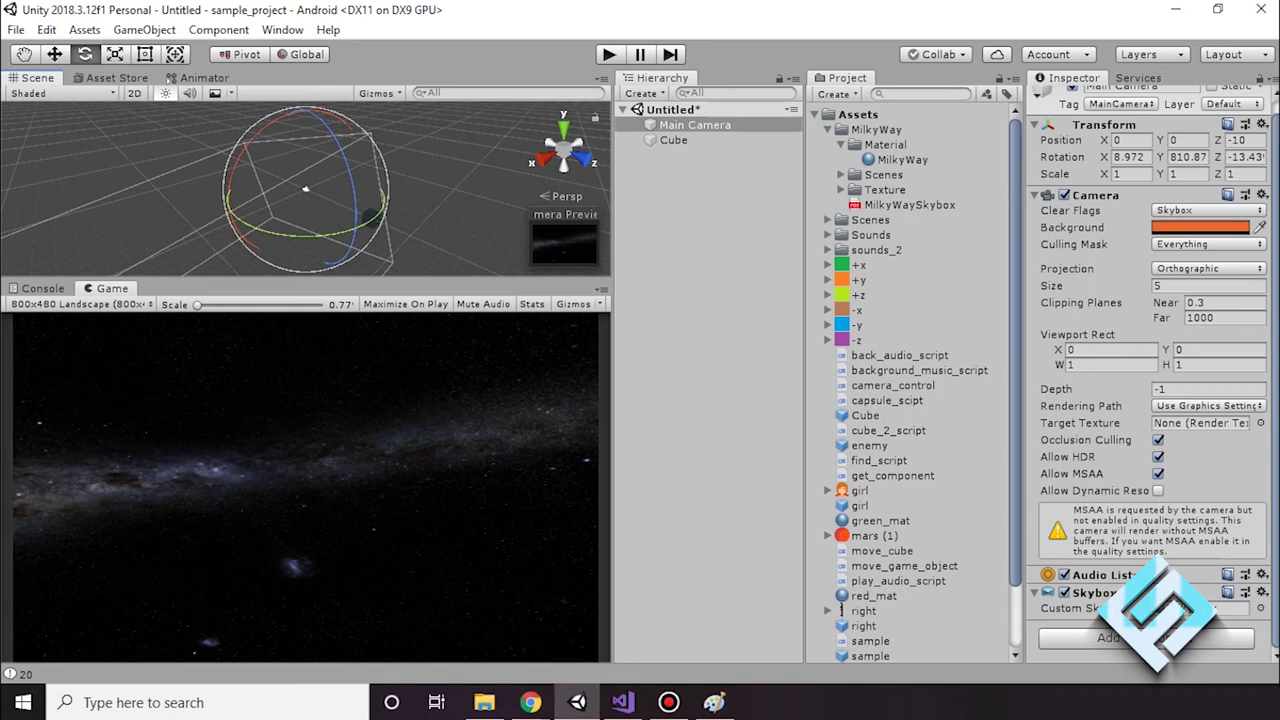
# Select the +x texture, then click empty space to clear the Inspector
pyautogui.click(857, 265)
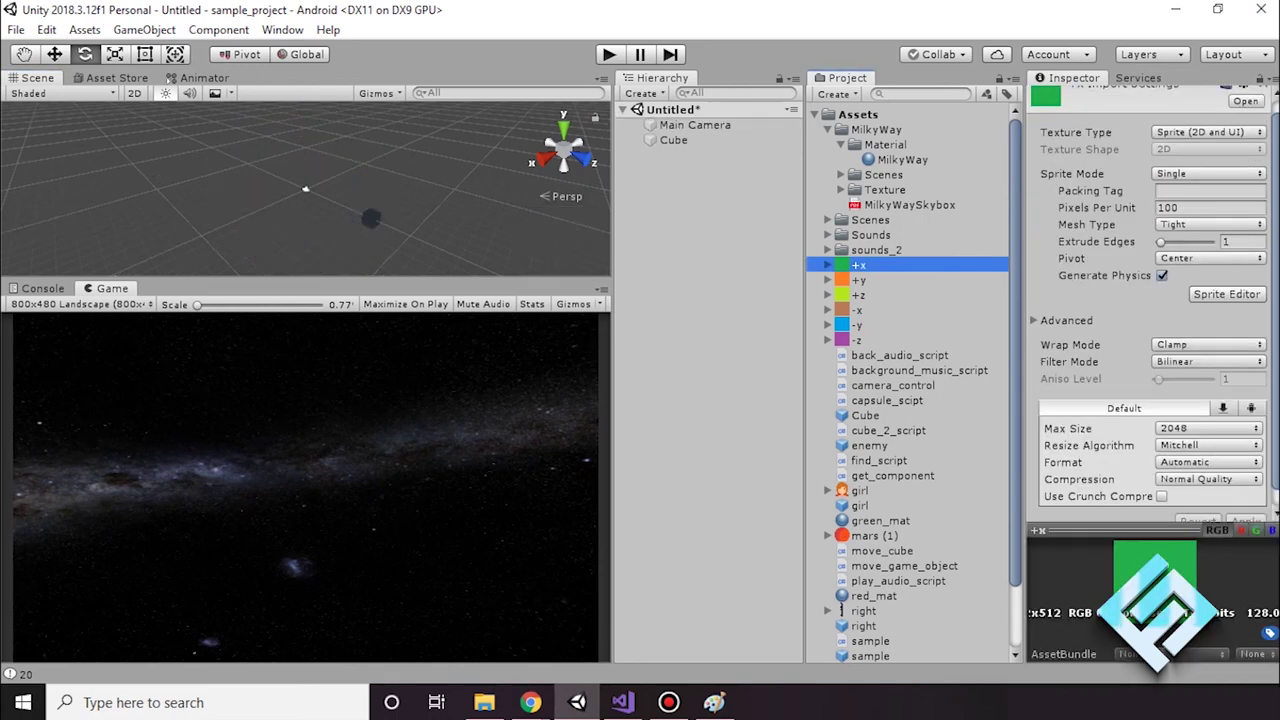
pyautogui.click(305, 188)
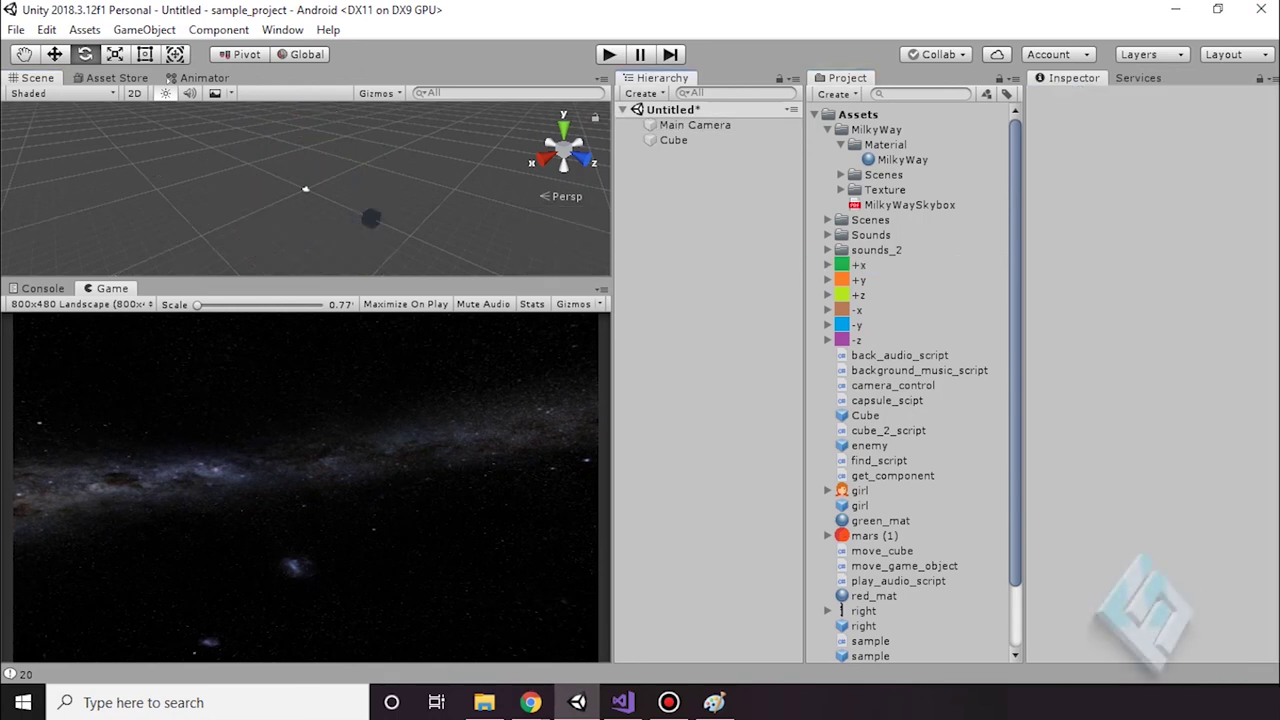